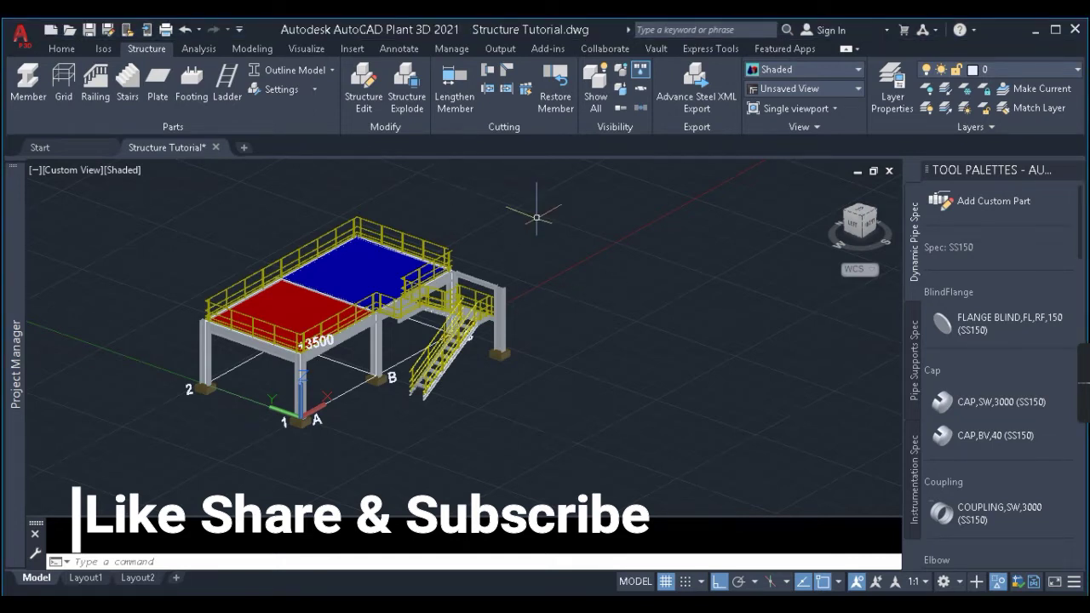
scroll(510, 265, "up", 6)
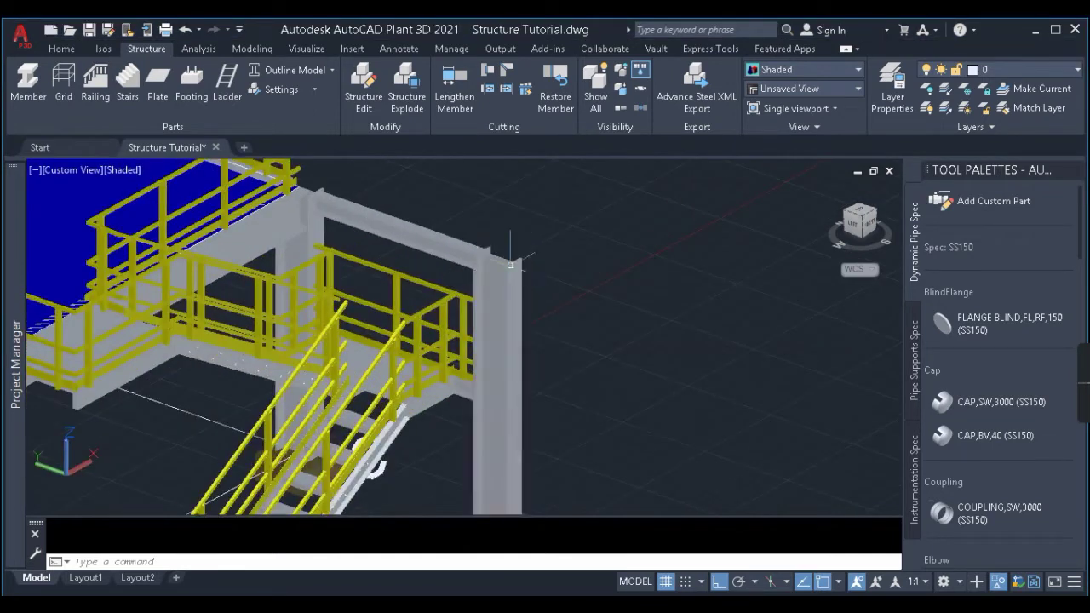
scroll(510, 265, "down", 6)
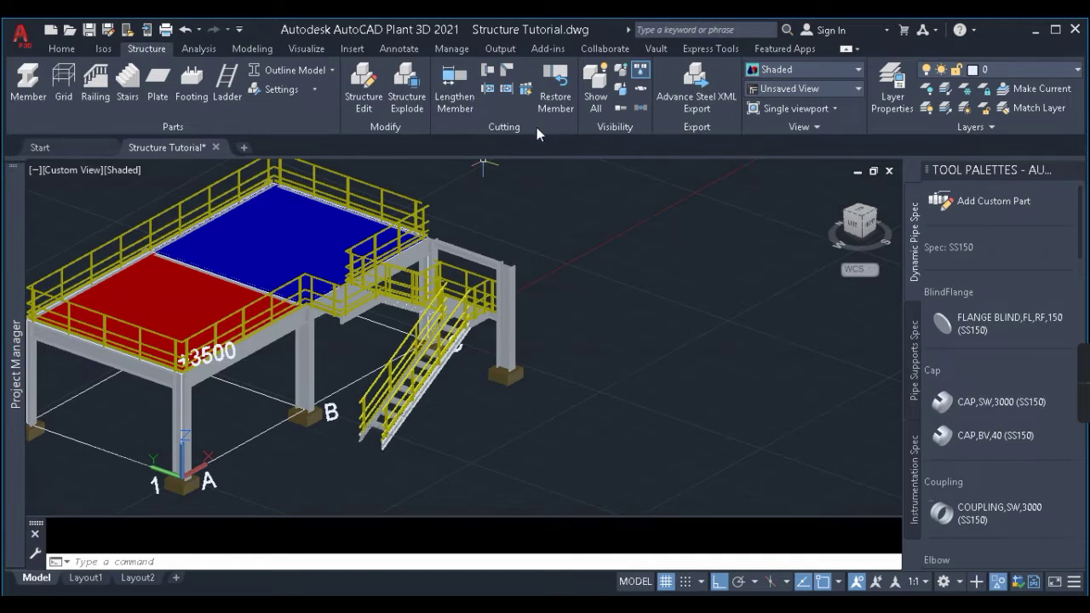
middle_click(569, 339)
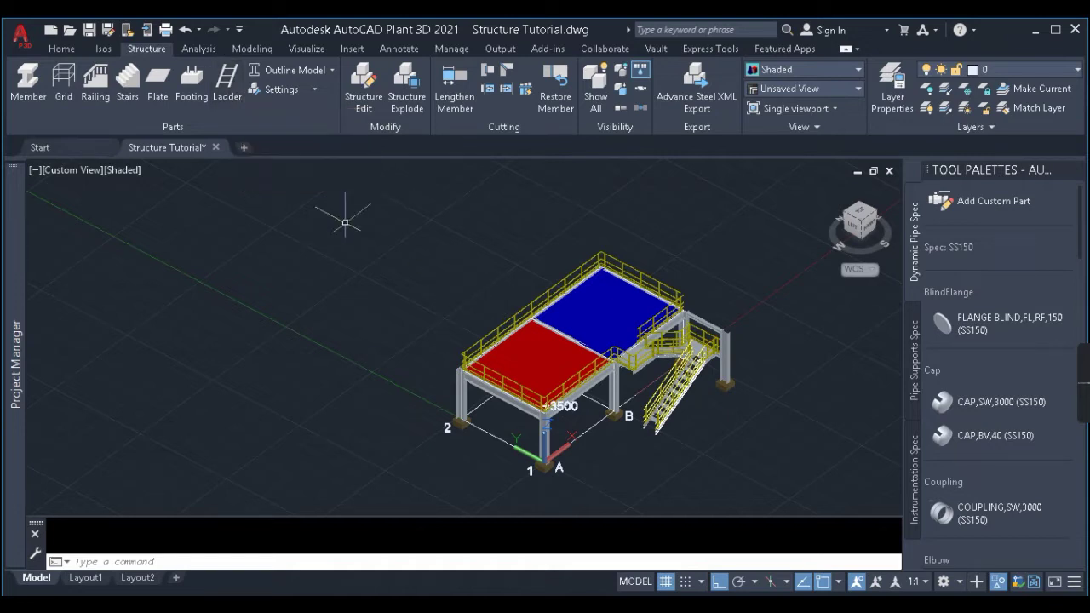
- Begin a ladder on the platform beam's outer top edge near column A1 and set its end point vertically below
left_click(228, 88)
scroll(587, 507, "up", 4)
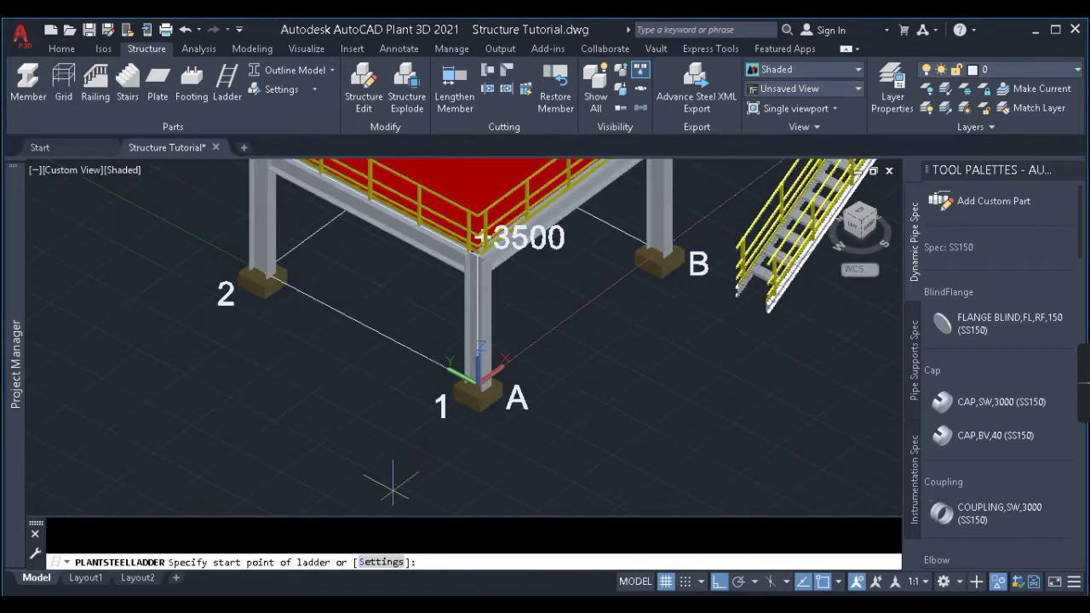
scroll(405, 294, "up", 2)
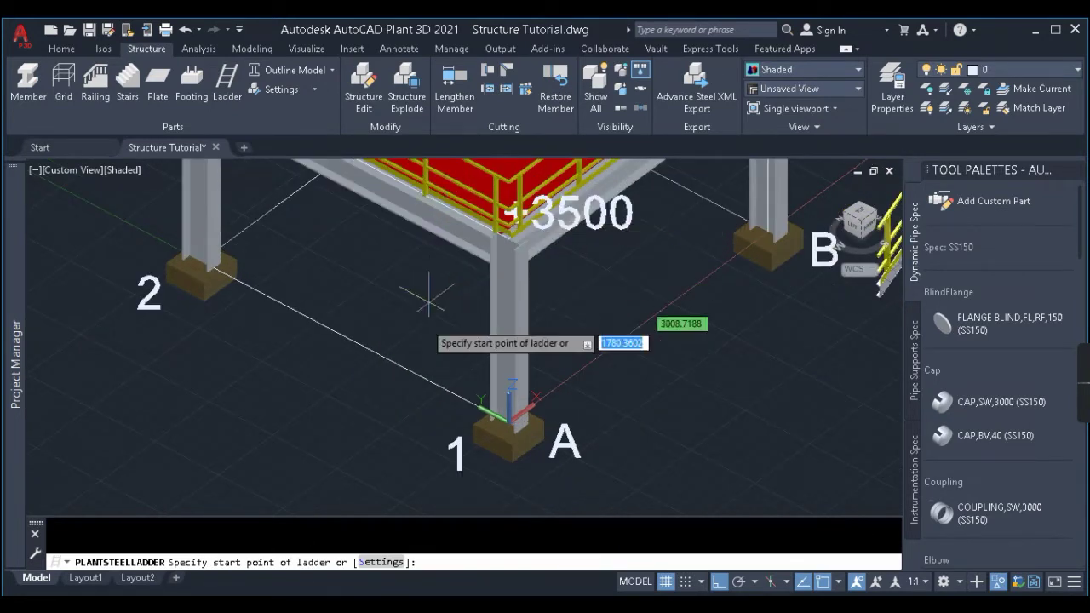
scroll(443, 205, "up", 3)
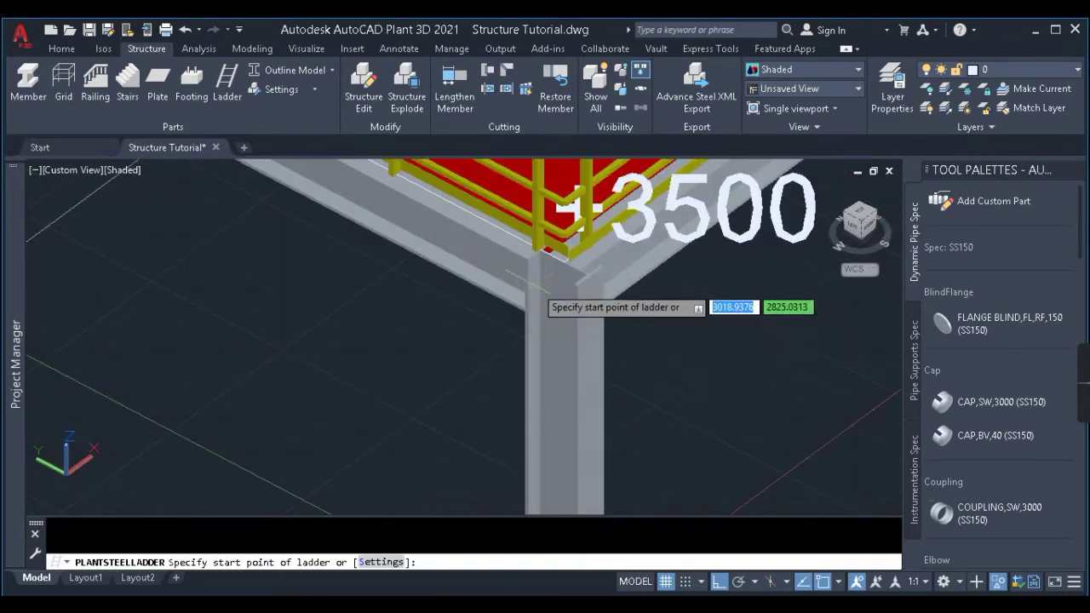
scroll(534, 288, "up", 3)
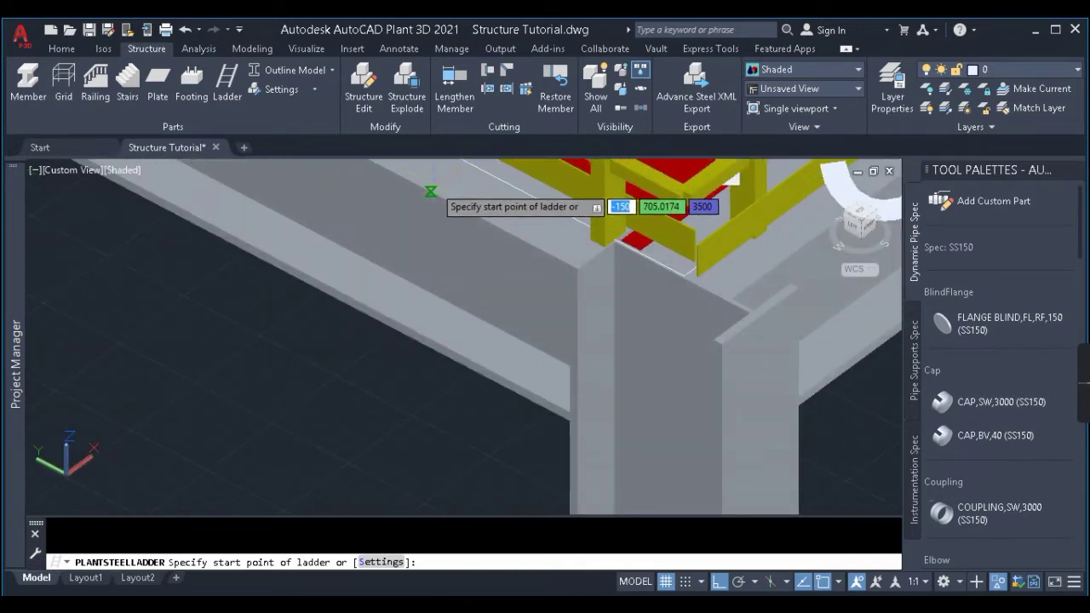
left_click(431, 192)
scroll(431, 192, "down", 3)
scroll(459, 256, "up", 2)
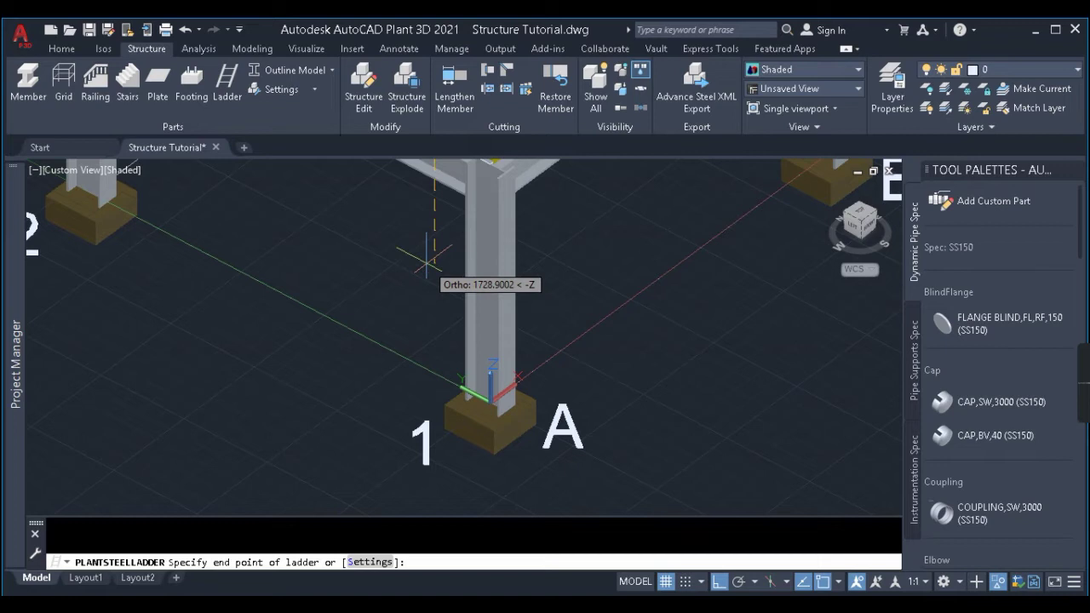
type(".z")
key("Return")
left_click(411, 362)
left_click(412, 481)
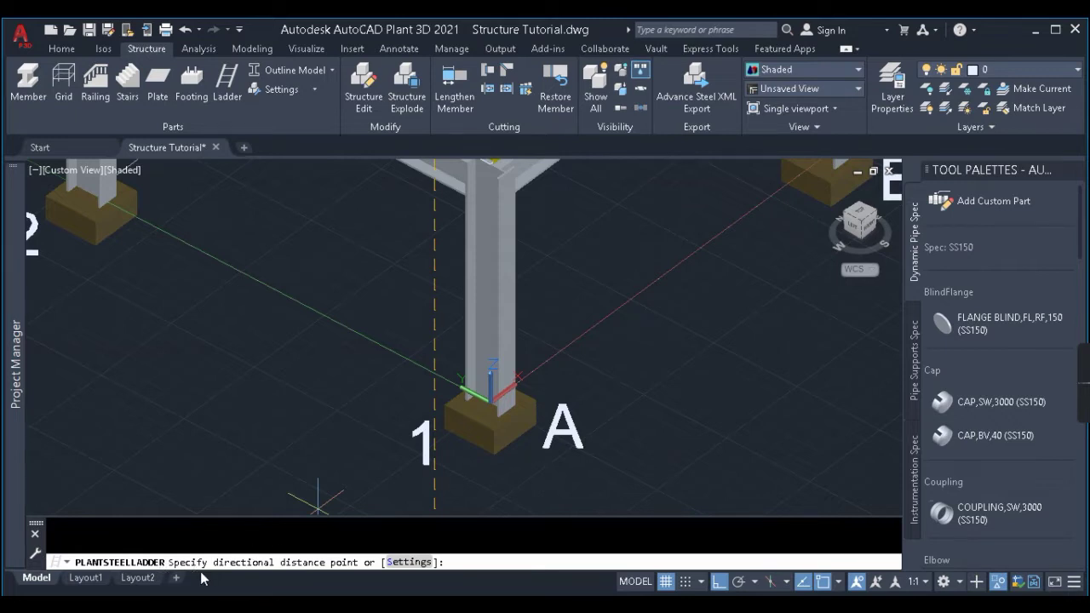
- Complete the ladder with a directional distance of 25 outward from the platform beam
scroll(412, 503, "down", 5)
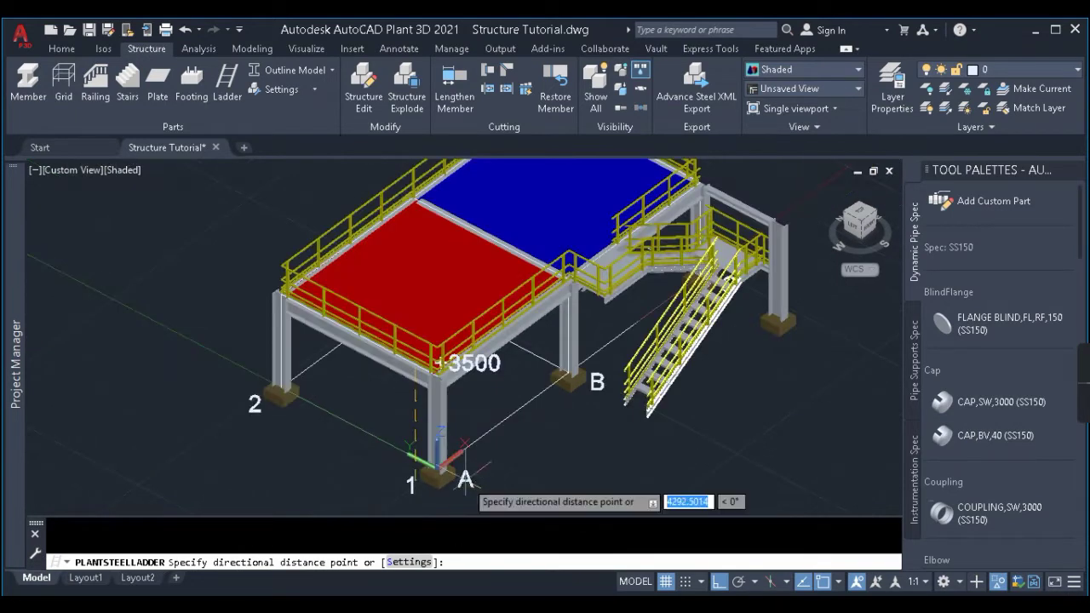
scroll(452, 408, "up", 5)
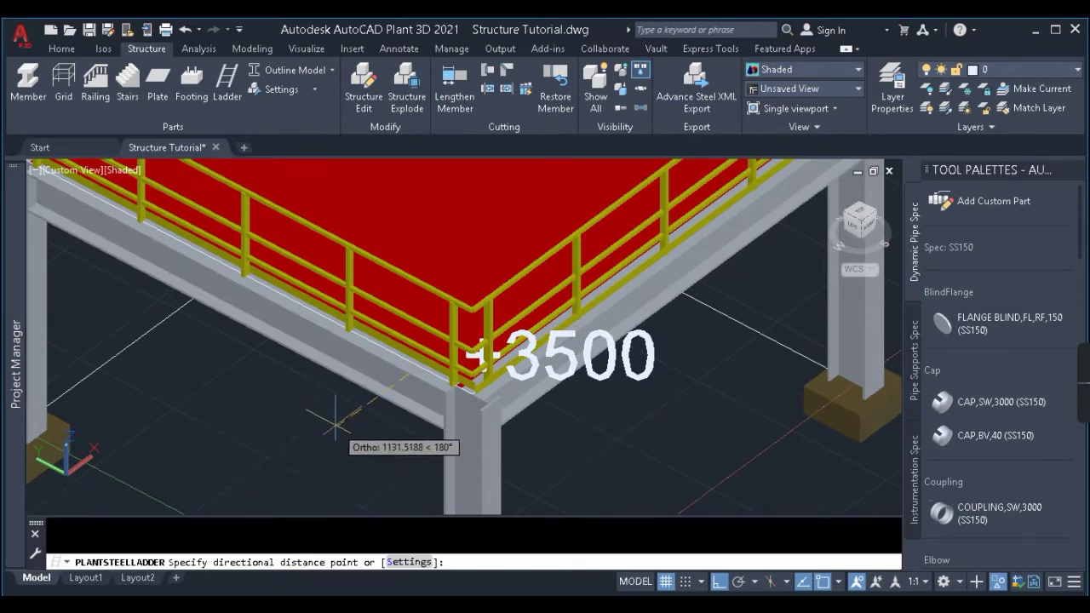
scroll(337, 417, "up", 3)
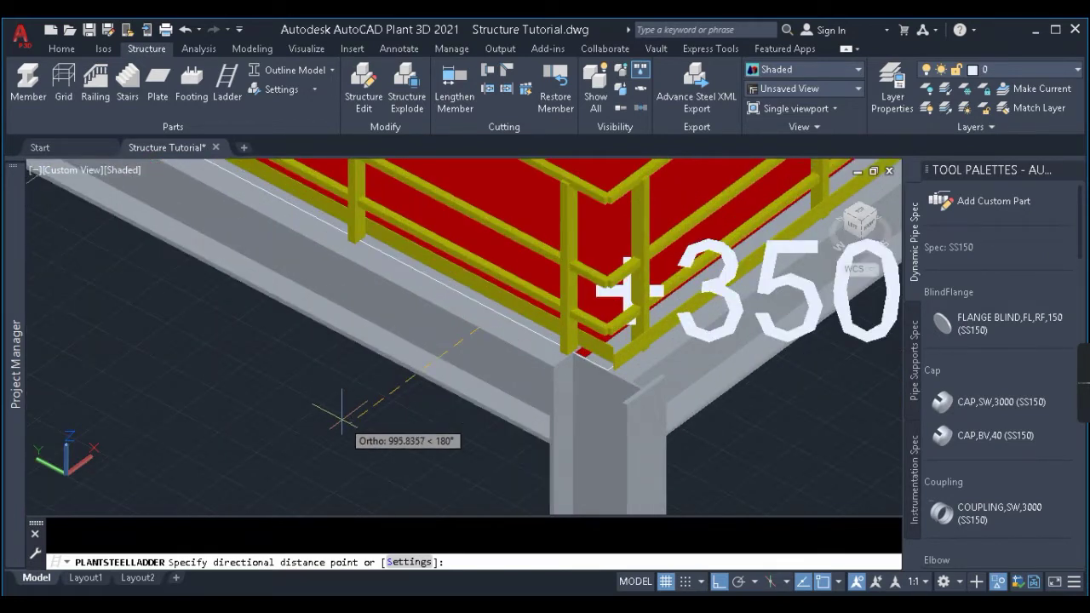
type("25")
key("Return")
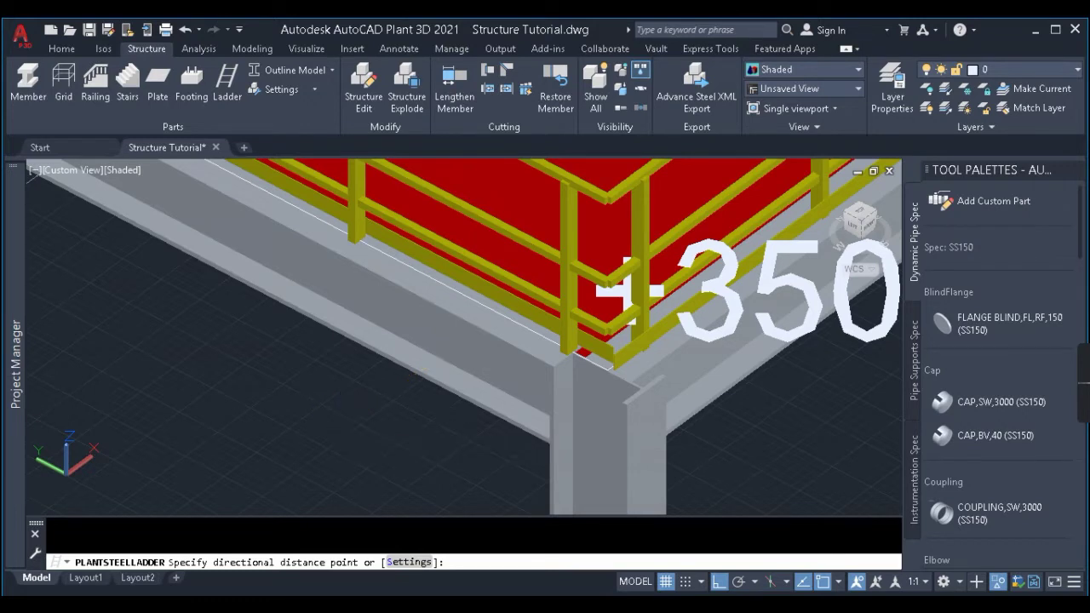
- Switch to 2D Wireframe and the top view, and inspect the gap between the ladder and the platform beam's edge
scroll(481, 393, "down", 4)
type("2d")
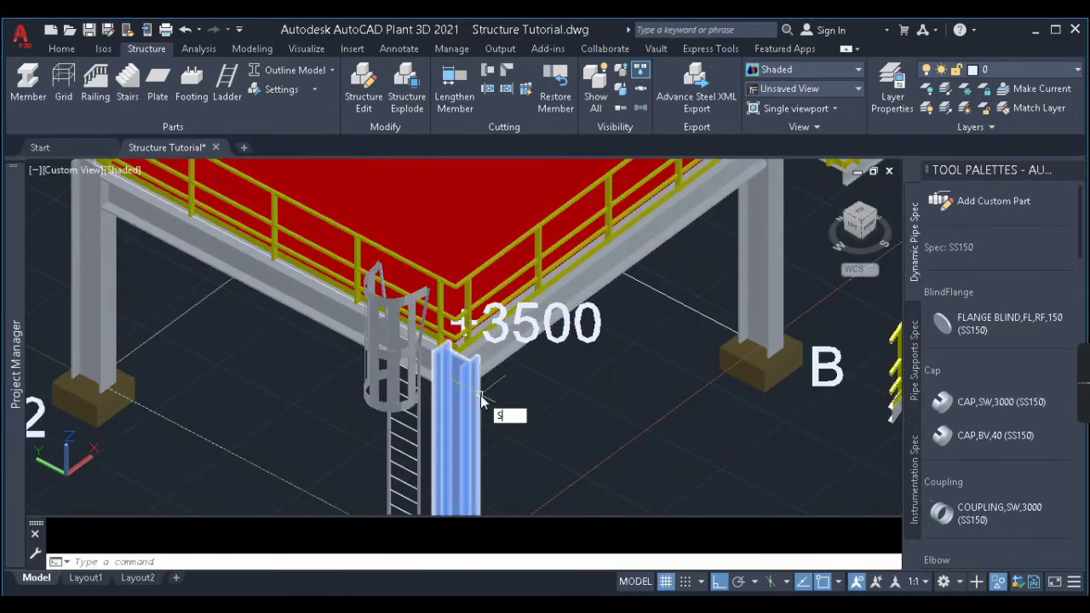
key("Return")
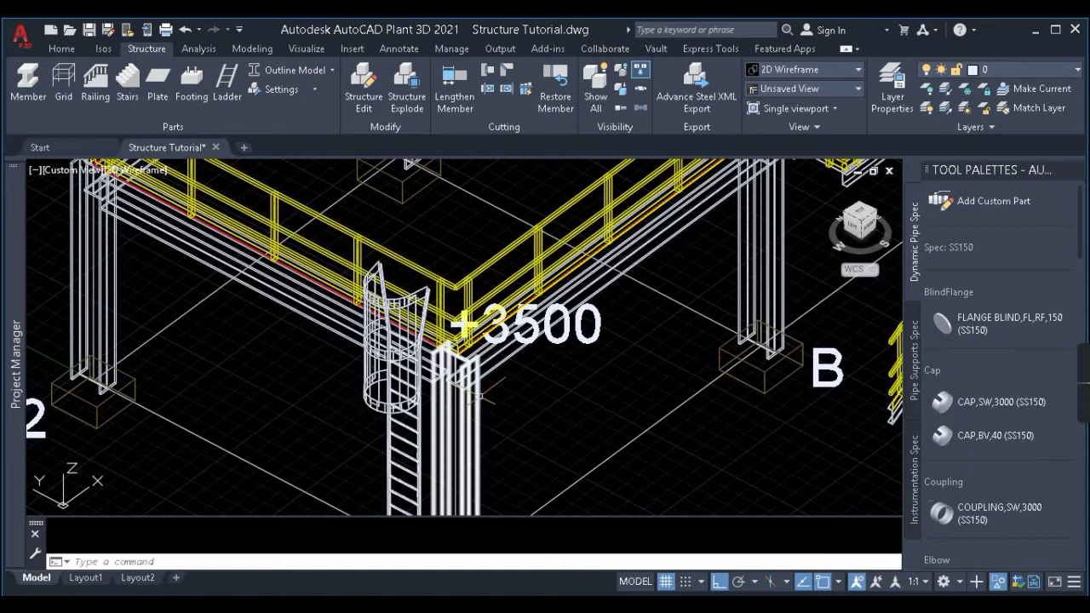
scroll(627, 490, "up", 6)
left_click(637, 504)
left_click(509, 443)
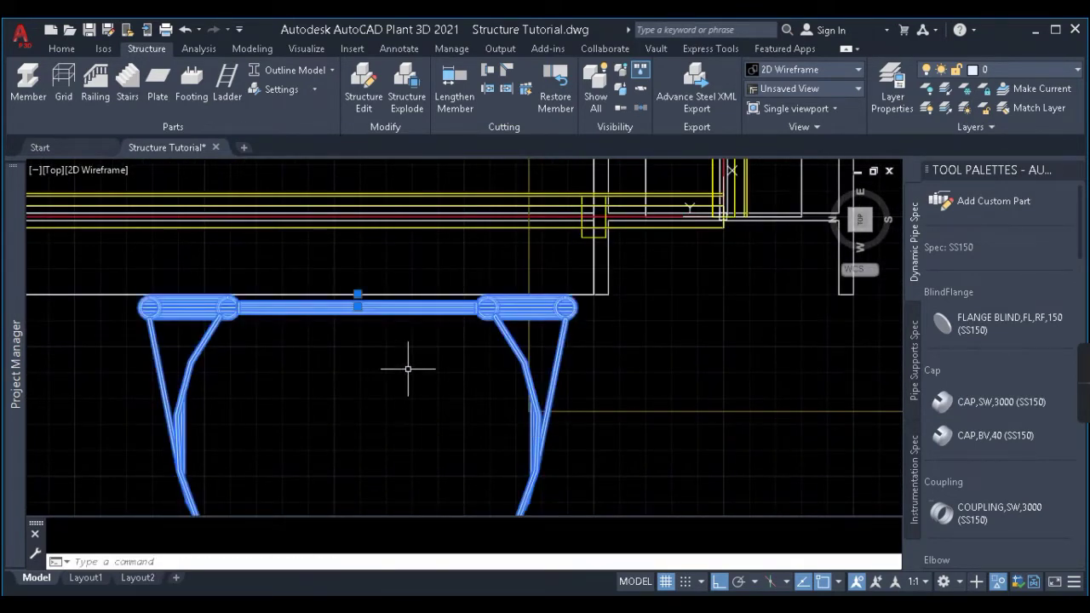
scroll(268, 292, "up", 5)
left_click(453, 247)
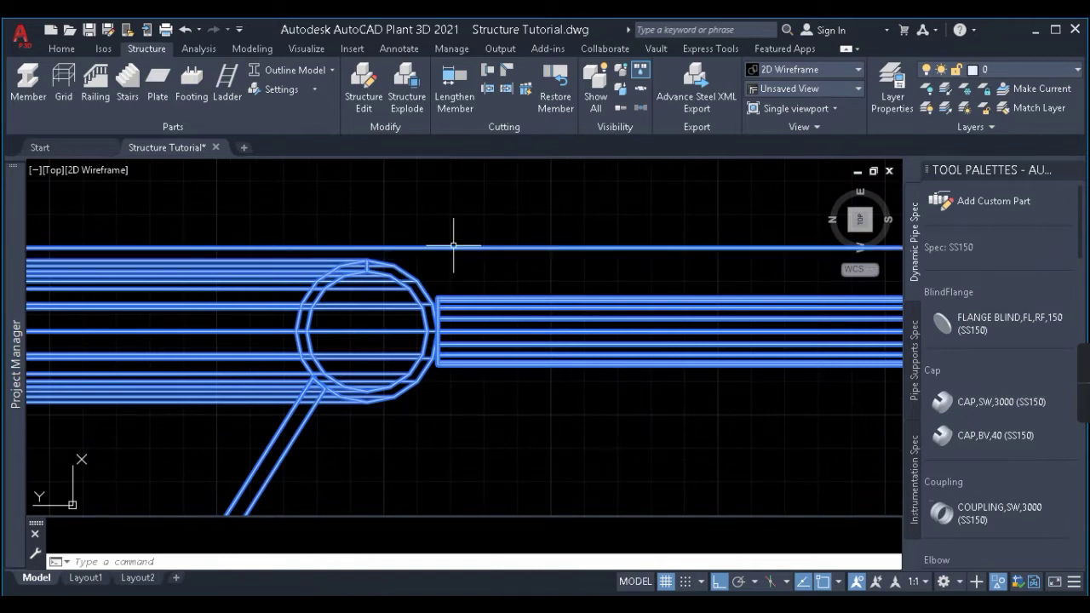
scroll(511, 237, "down", 2)
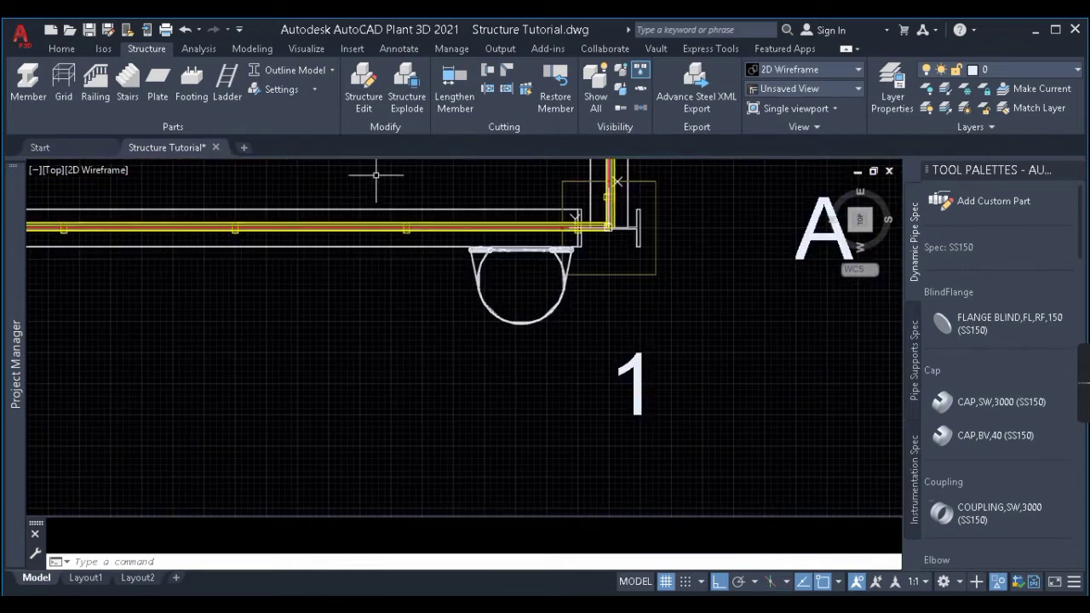
- Stretch the end of the railing near column A1 back to the ladder's far side to open the ladder access
scroll(503, 201, "up", 3)
left_click(526, 252)
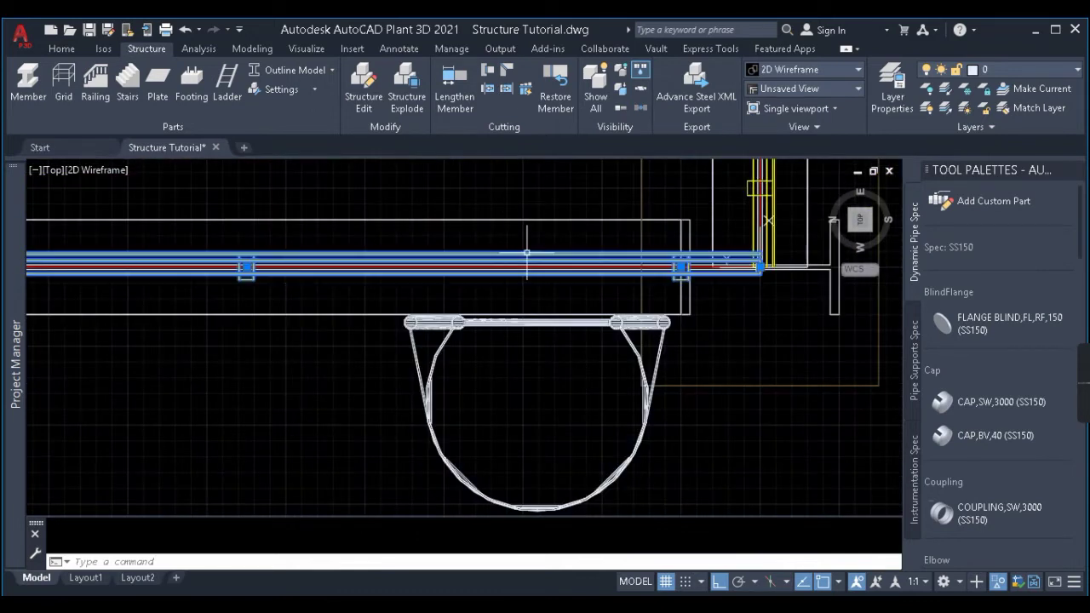
left_click(760, 267)
scroll(405, 346, "up", 3)
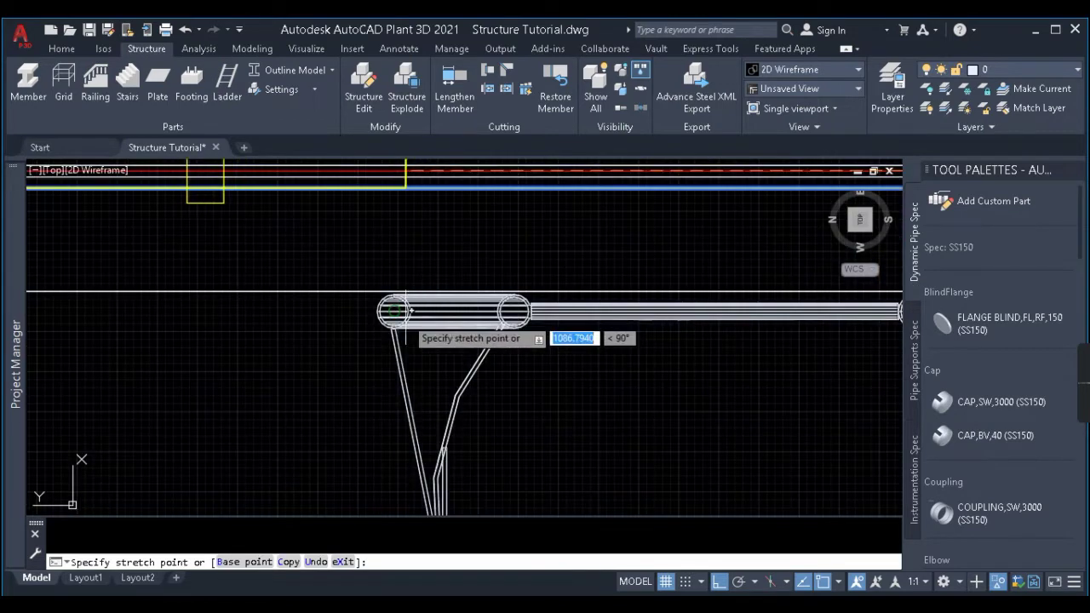
left_click(396, 290)
scroll(396, 282, "down", 5)
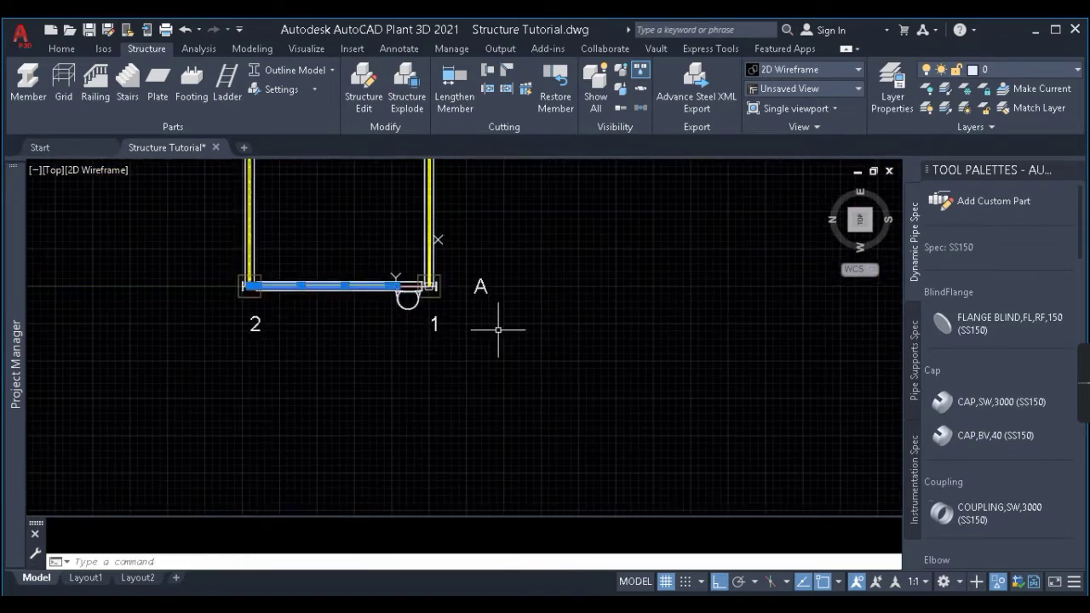
- Return to a 3D view and match the ladder's properties to those of the shortened railing
middle_click_drag(499, 324, 507, 255, "shift")
scroll(551, 380, "up", 4)
middle_click_drag(551, 380, 572, 337, "shift")
type("ma")
key("Return")
left_click(528, 322)
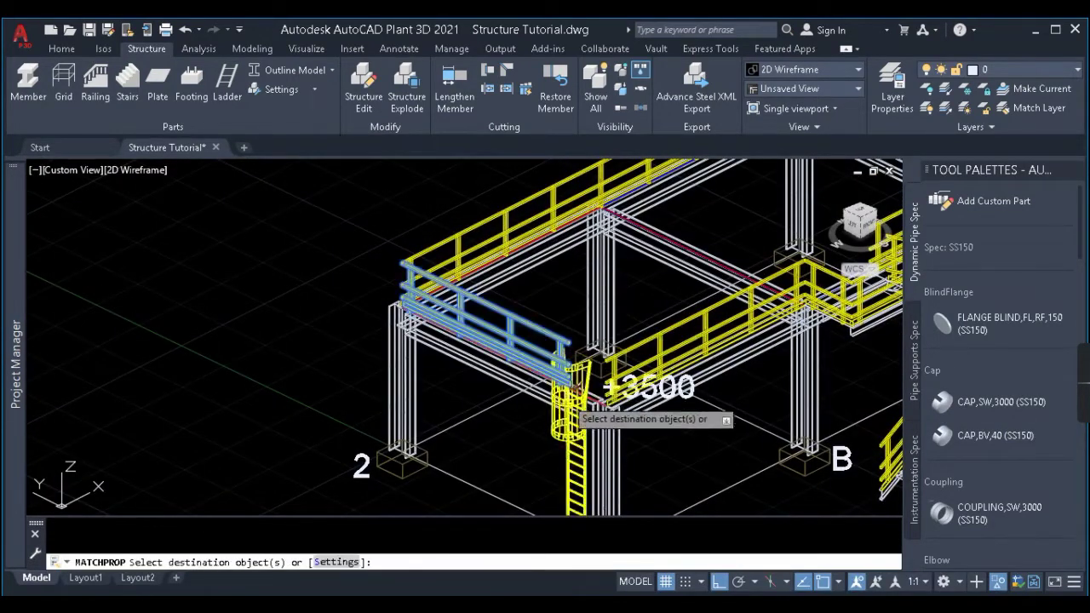
left_click(573, 430)
key("Return")
- End the object isolation to bring back the hidden parts of the structure
scroll(523, 330, "down", 3)
mouse_move(523, 330)
middle_mouse_down("shift")
mouse_move(545, 306)
mouse_move(511, 281)
mouse_move(537, 324)
middle_mouse_up("shift")
middle_click_drag(692, 368, 403, 394)
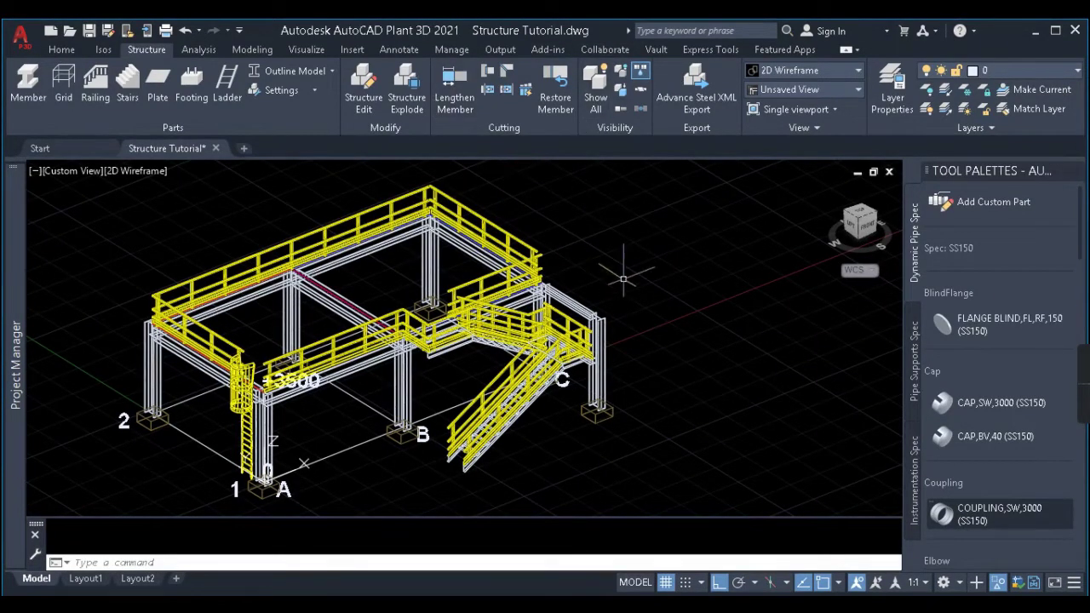
scroll(488, 261, "down", 2)
right_click(488, 261)
mouse_move(561, 361)
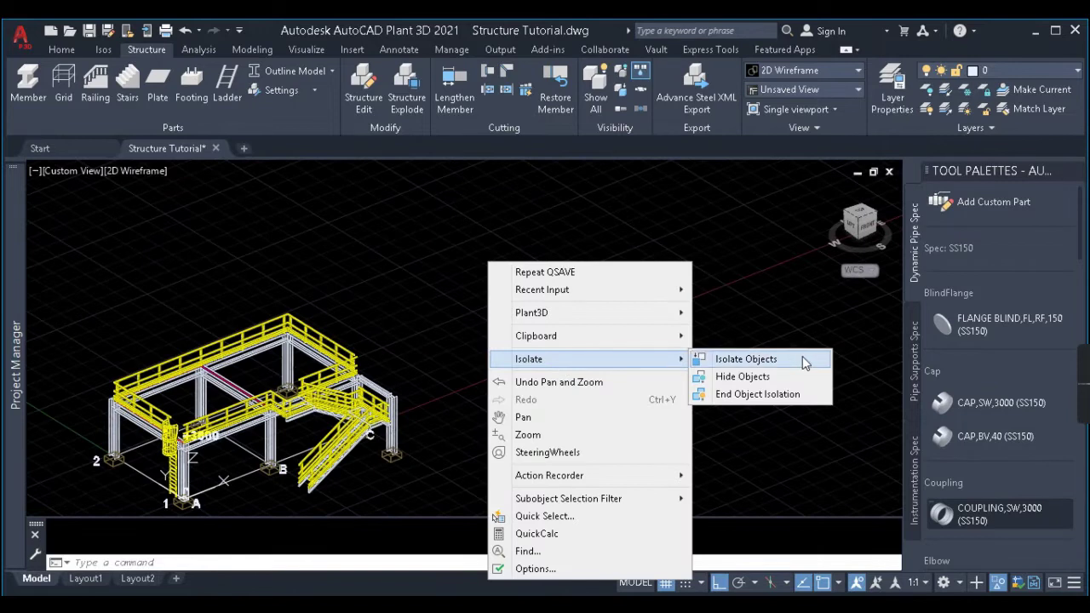
left_click(795, 395)
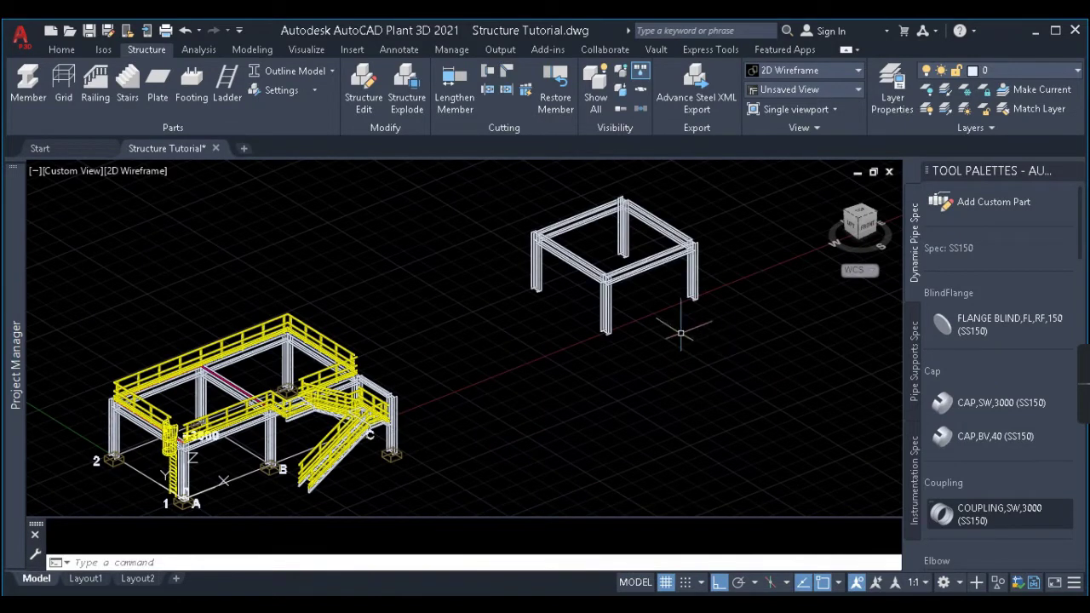
- Lengthen the separate frame's rear beam past its corner column with Lengthen Member, using the Delta option
scroll(681, 333, "up", 4)
scroll(660, 342, "down", 4)
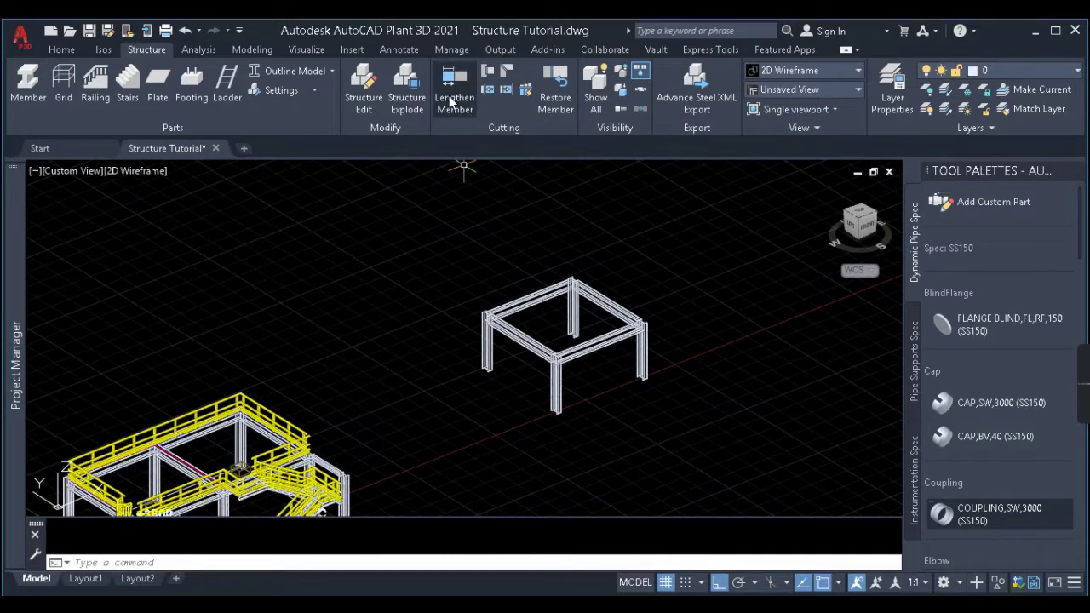
left_click(454, 100)
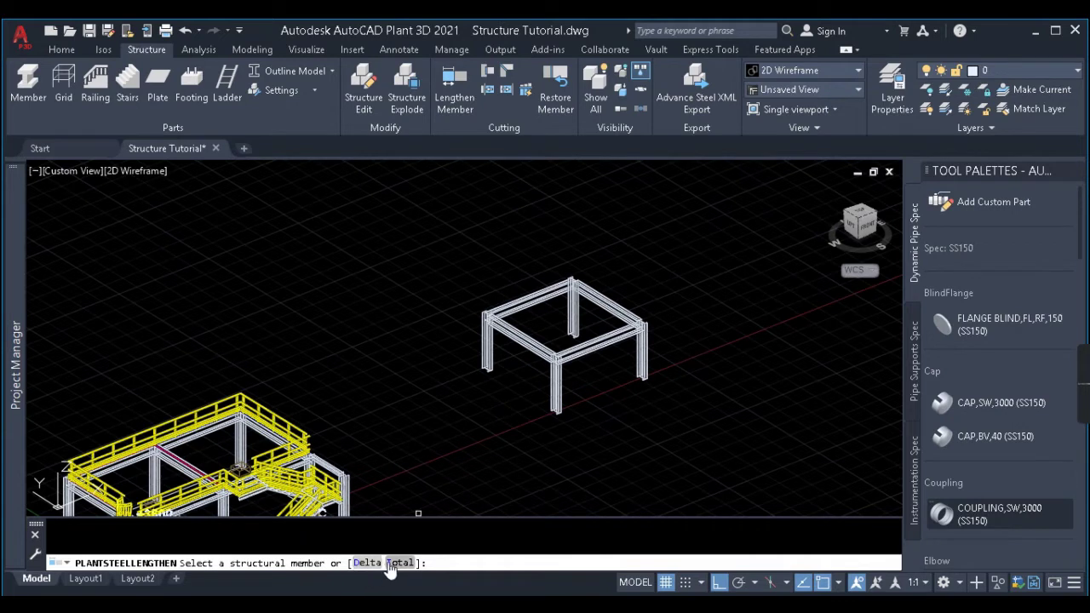
scroll(526, 329, "up", 5)
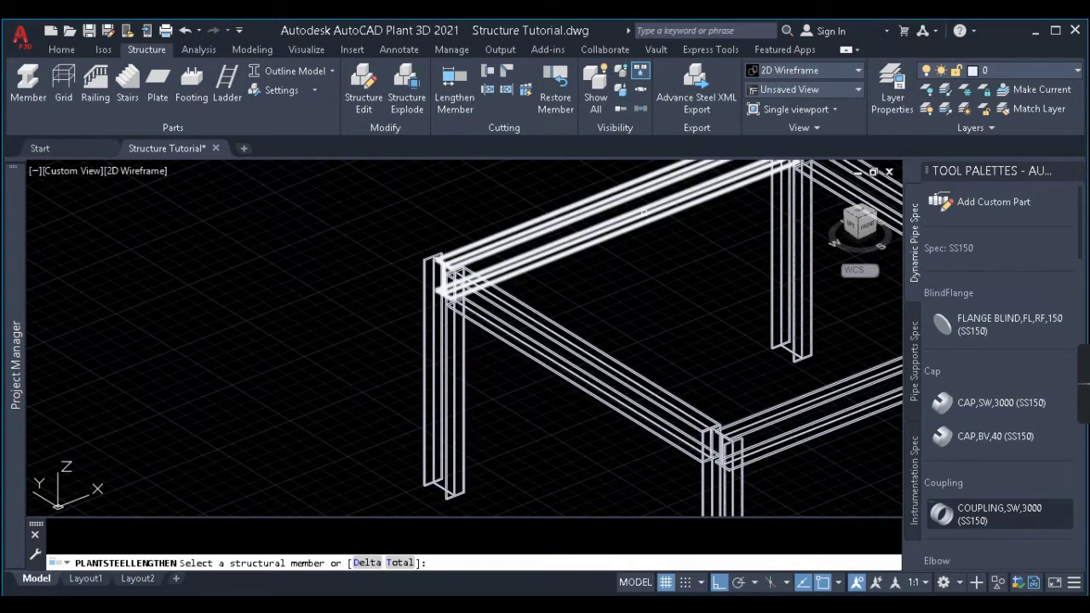
scroll(604, 228, "down", 5)
scroll(541, 281, "up", 4)
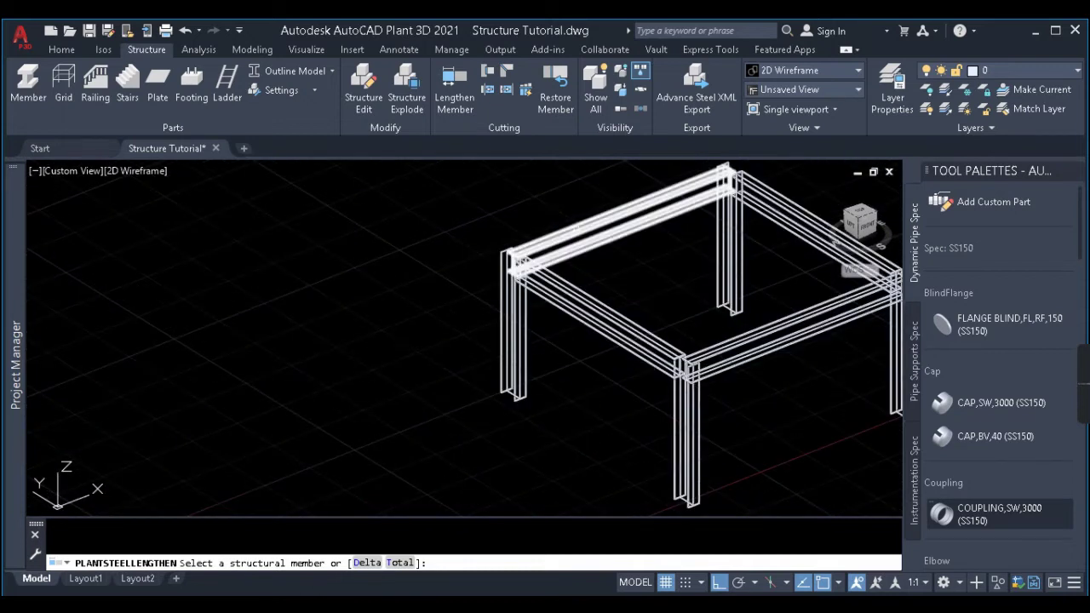
scroll(566, 272, "up", 2)
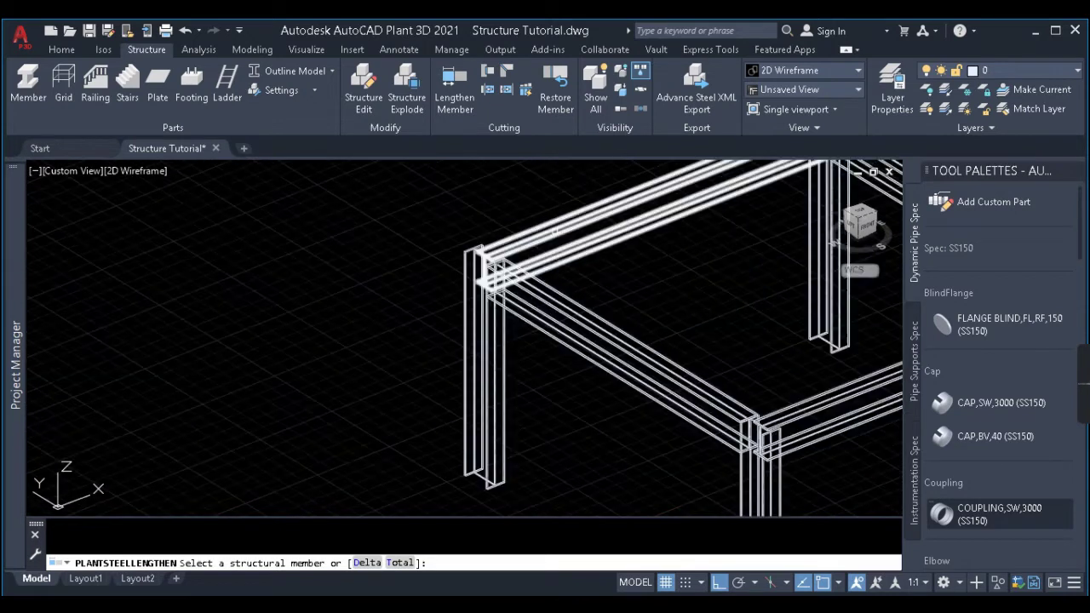
left_click(367, 562)
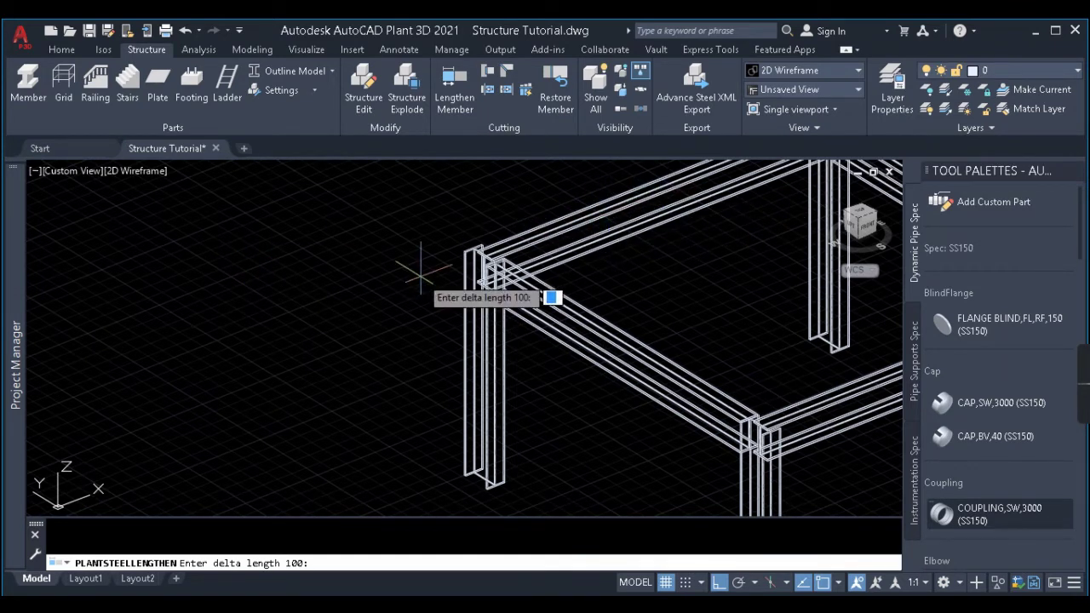
type("100")
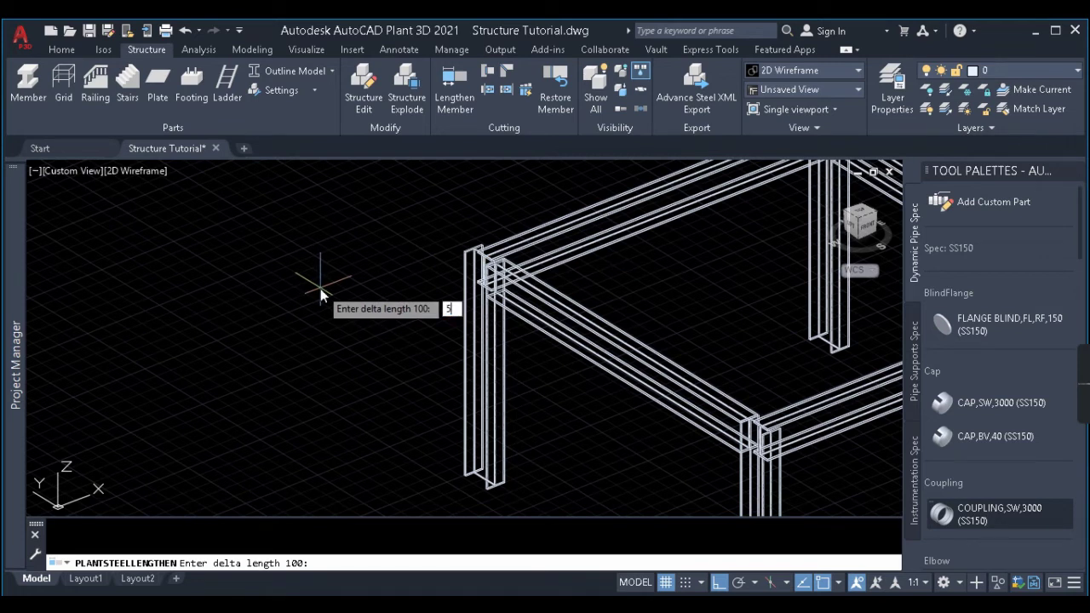
key("Return")
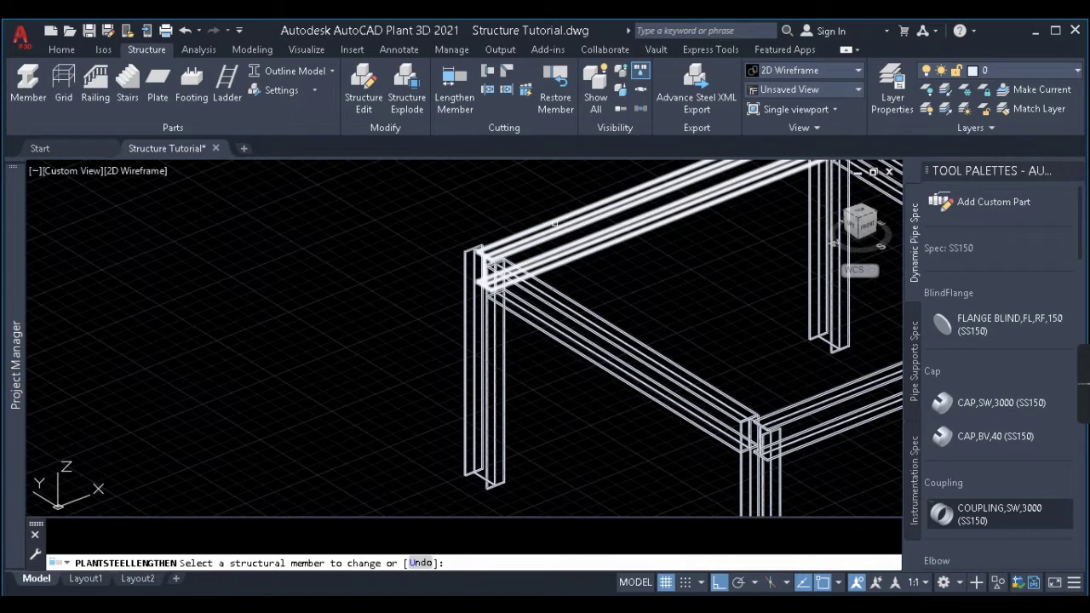
left_click(536, 229)
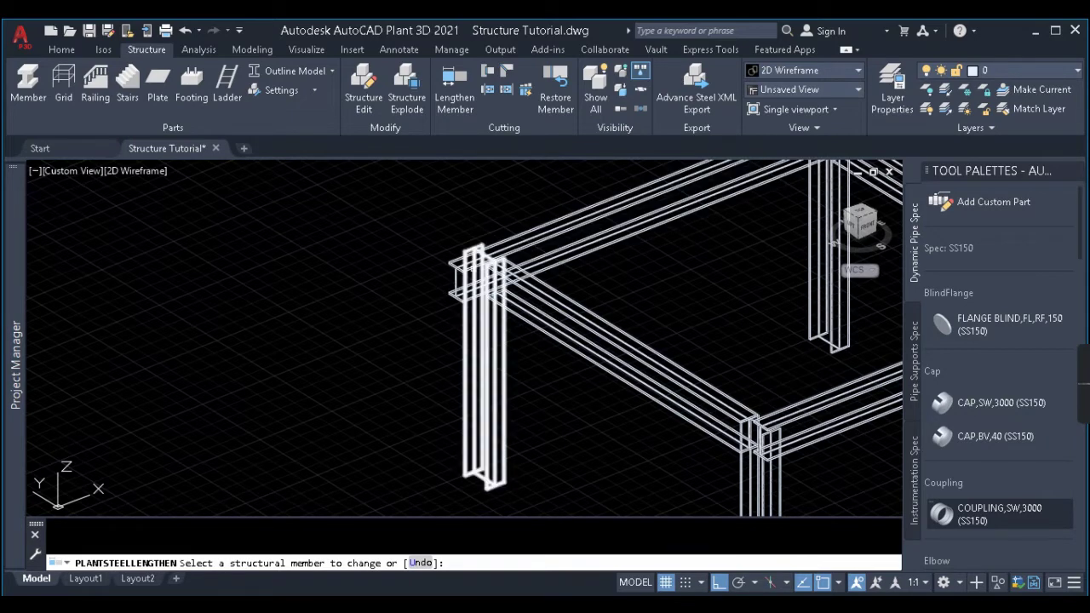
key("Return")
left_click(868, 218)
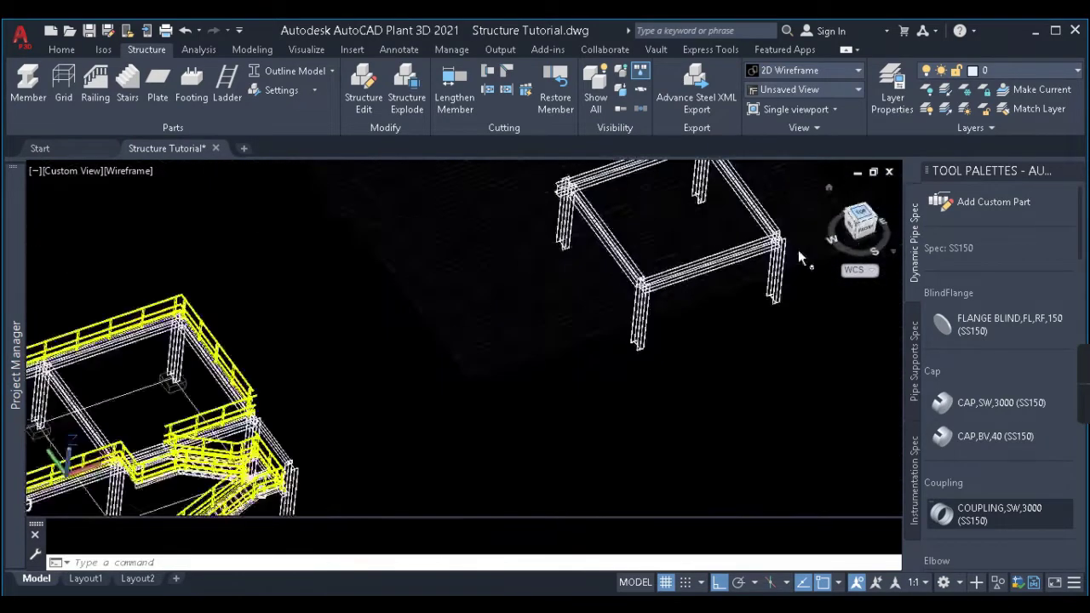
- Shorten the separate frame's rear beam back to its corner column with Lengthen Member, using a Delta of -500
scroll(554, 319, "up", 8)
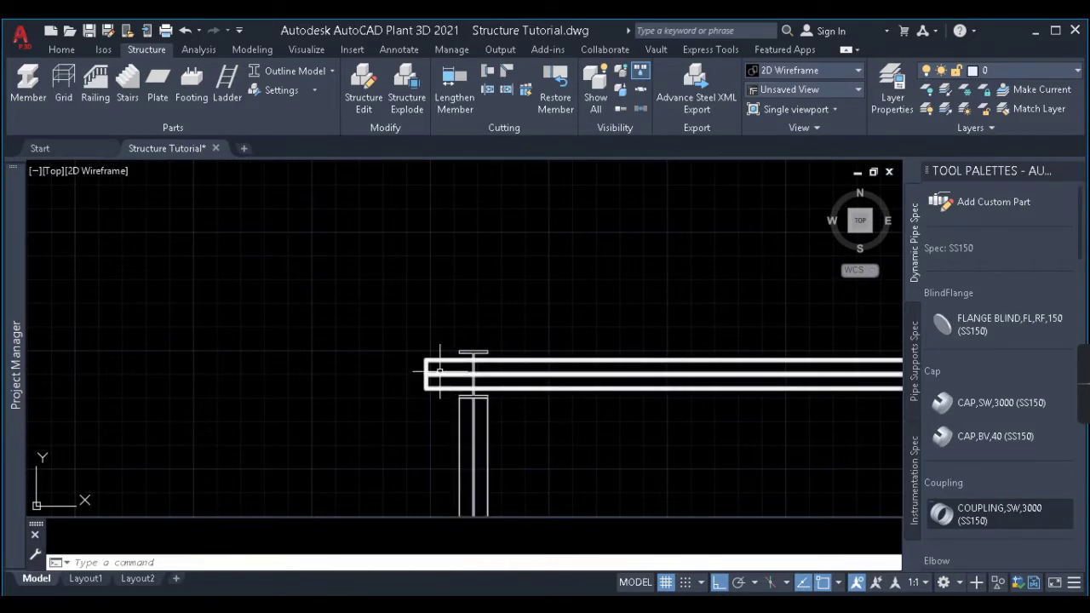
left_click(436, 380)
left_click(423, 335)
key("Escape")
key("Return")
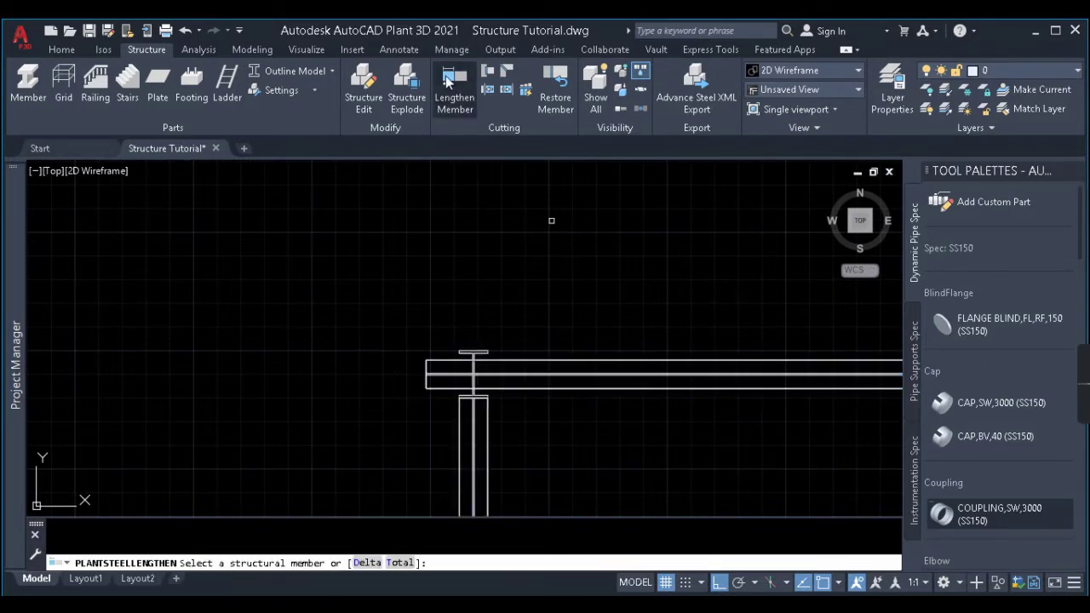
left_click(366, 563)
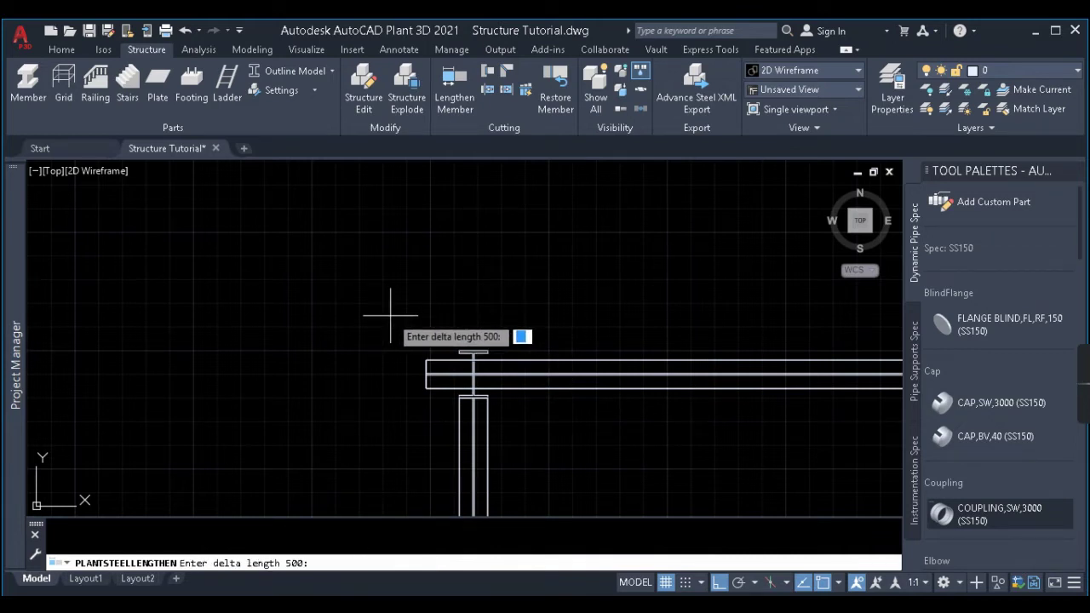
type("-500")
key("Return")
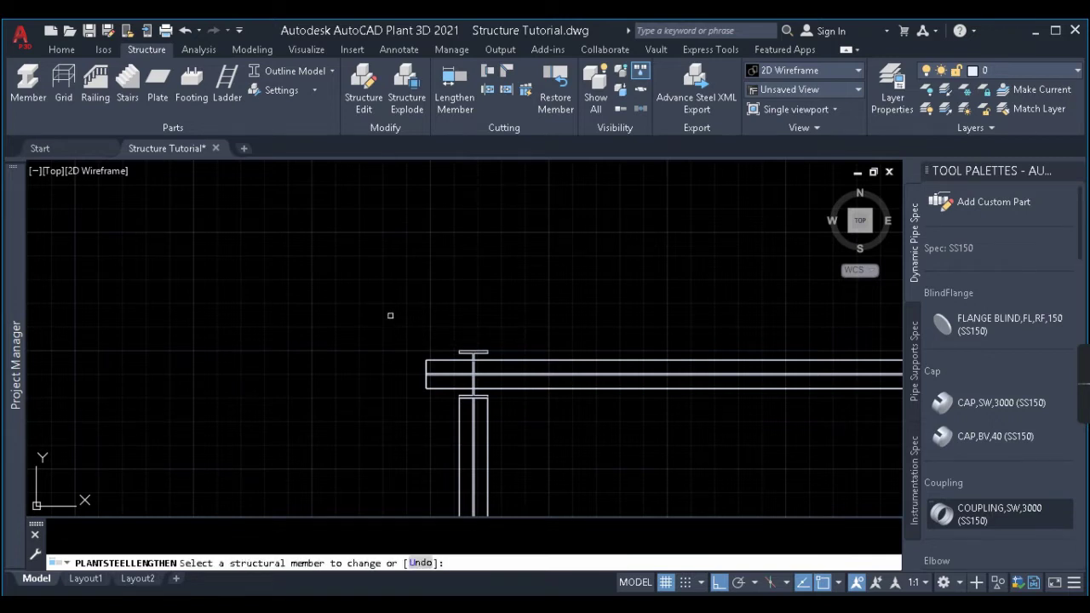
left_click(439, 373)
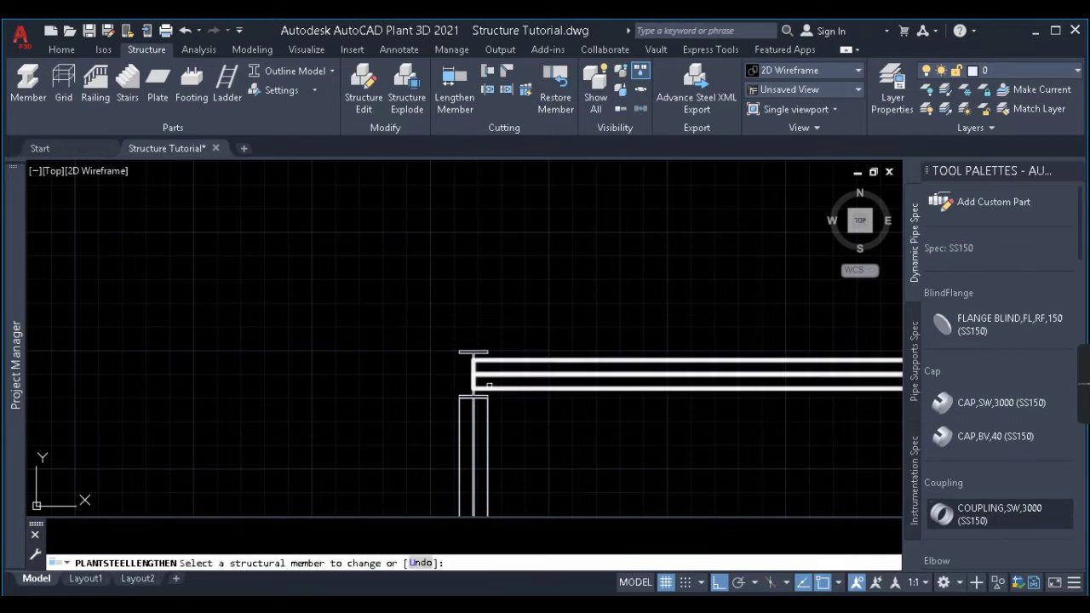
scroll(519, 381, "up", 4)
scroll(403, 355, "down", 1)
key("Escape")
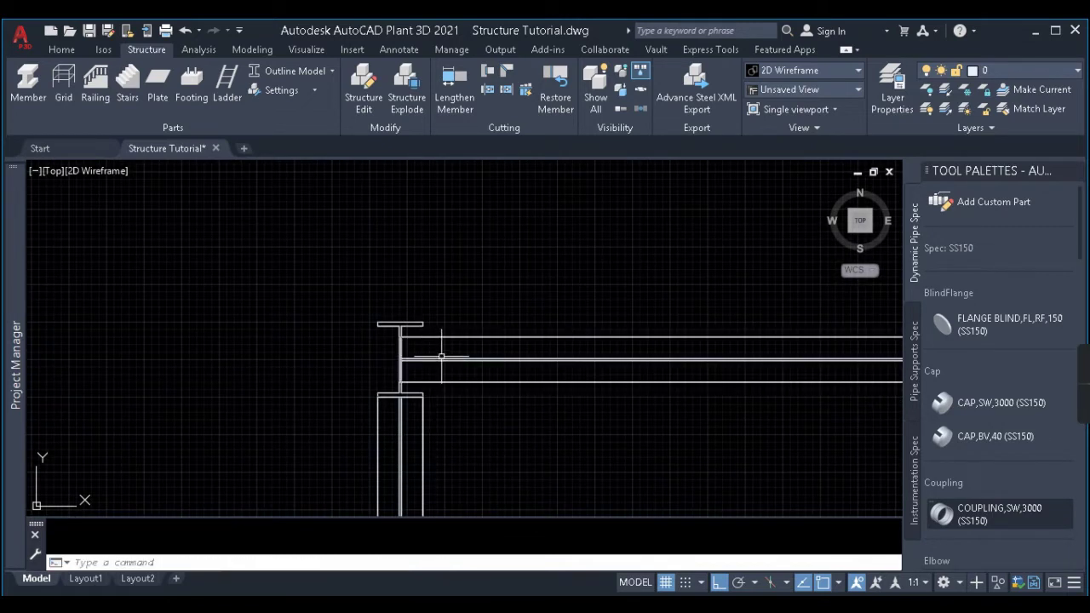
scroll(378, 317, "down", 3)
scroll(378, 331, "up", 3)
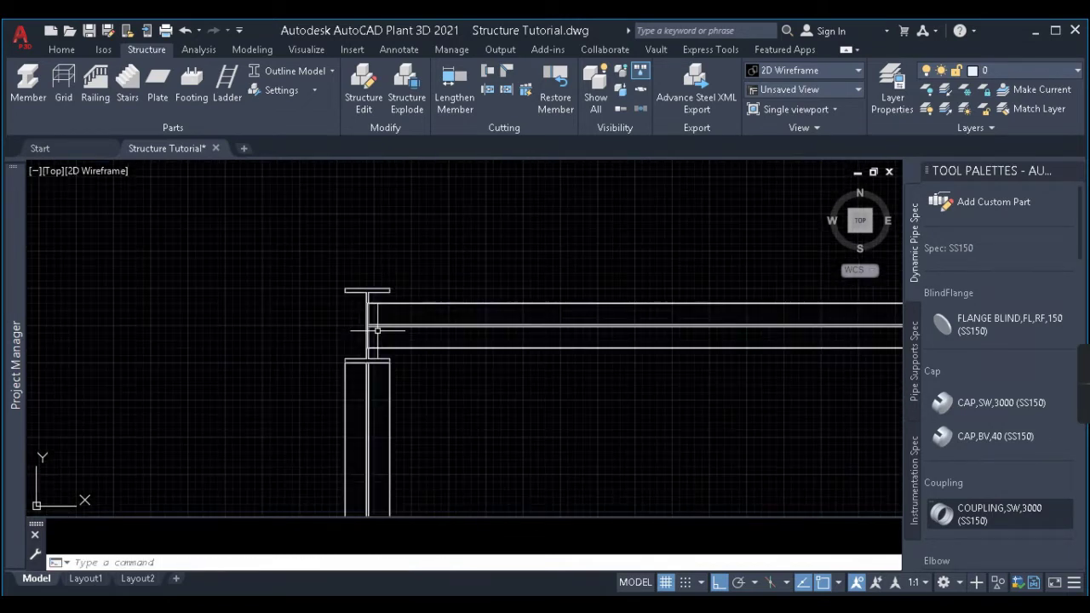
- Lengthen the rear beam past the corner column with Lengthen Member, using a Total length of 10000
left_click(449, 87)
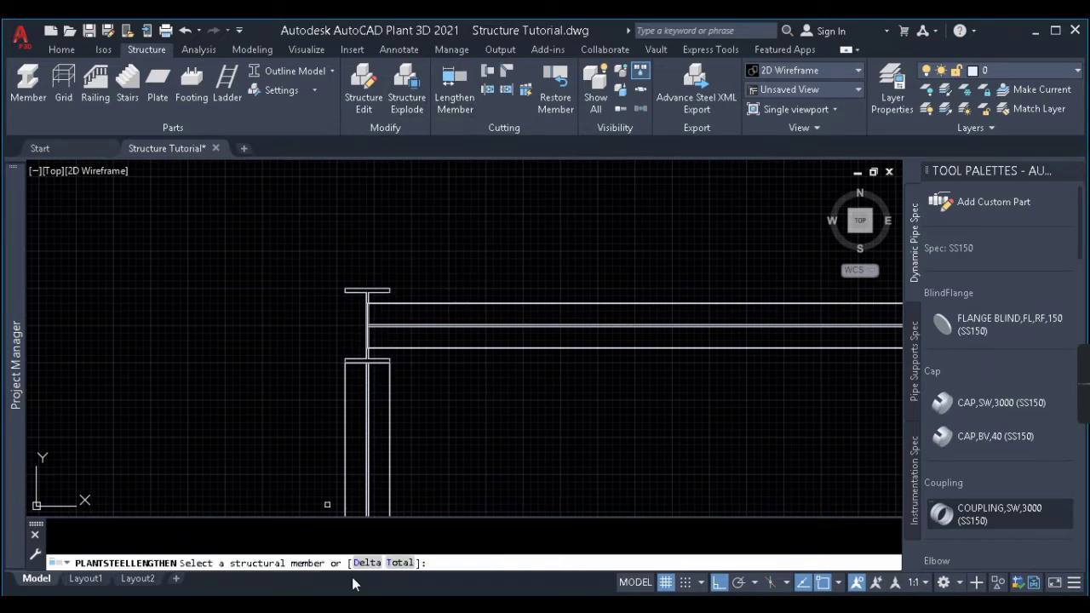
left_click(399, 563)
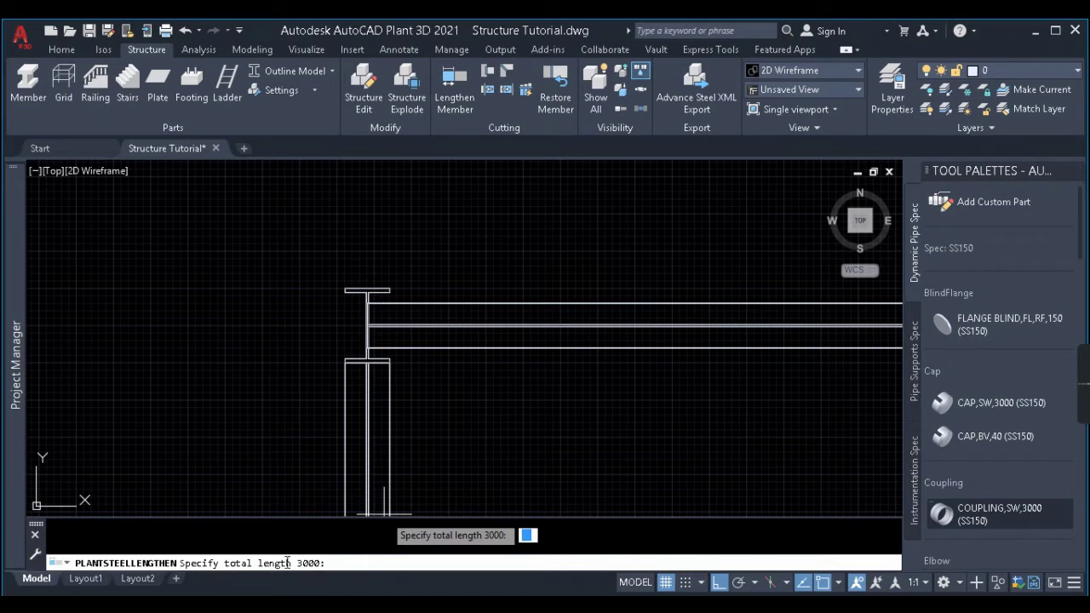
scroll(337, 349, "down", 6)
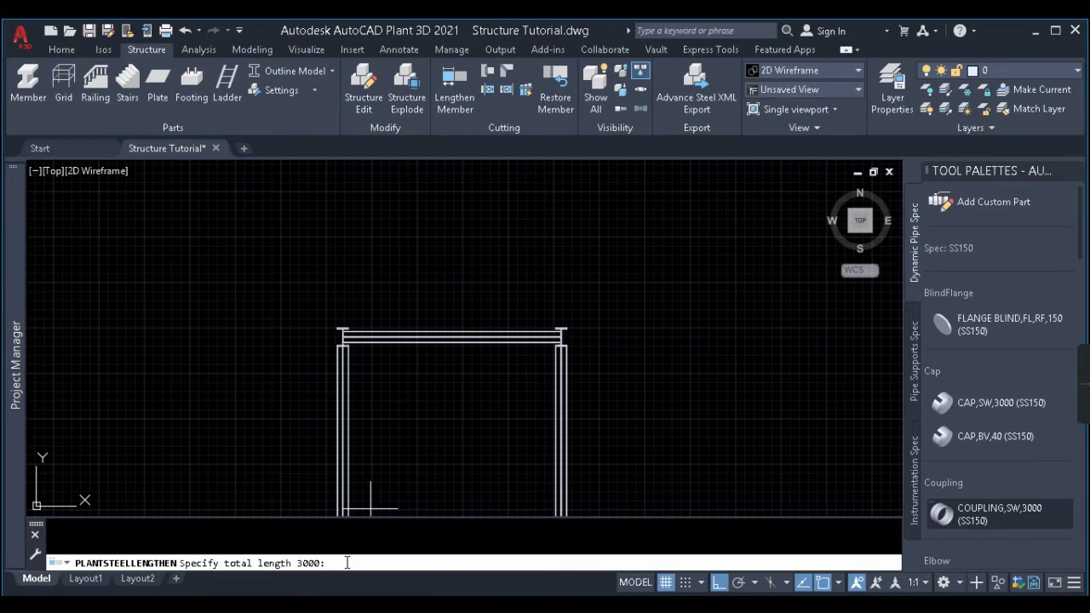
type("0000")
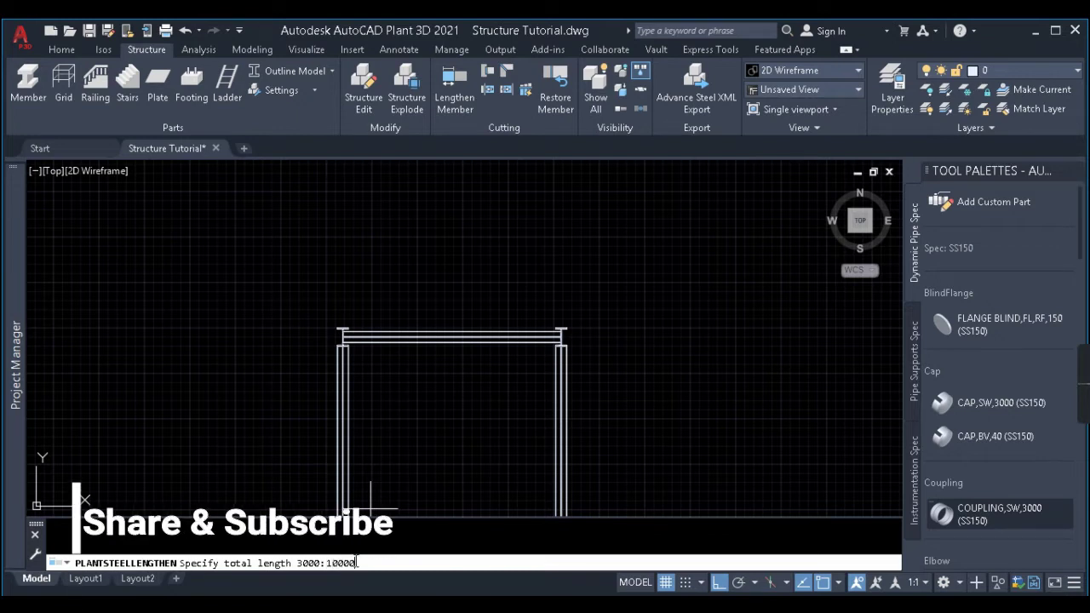
key("Return")
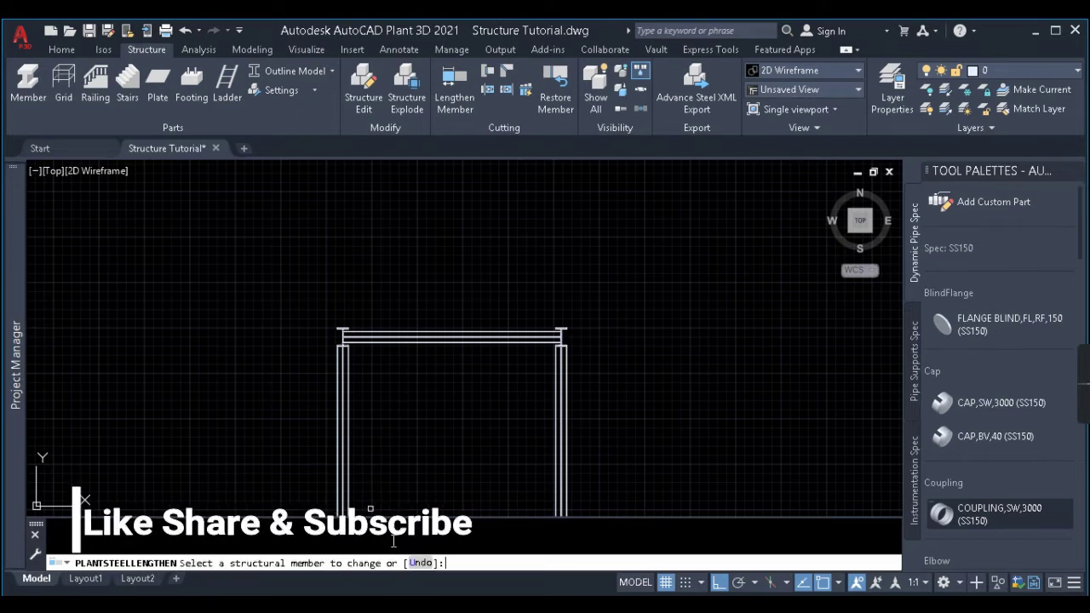
left_click(367, 335)
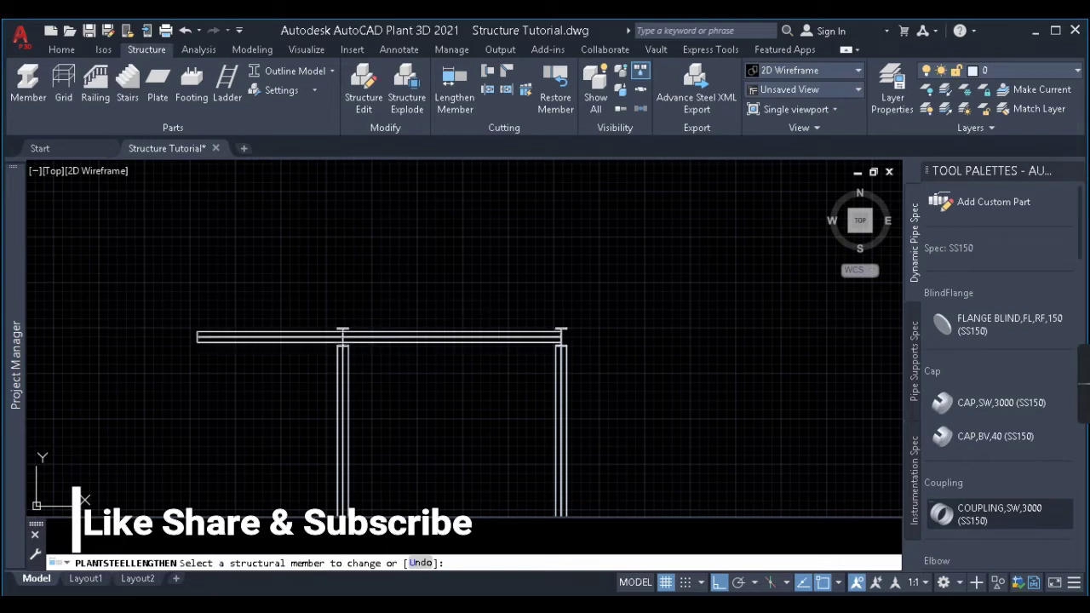
key("Return")
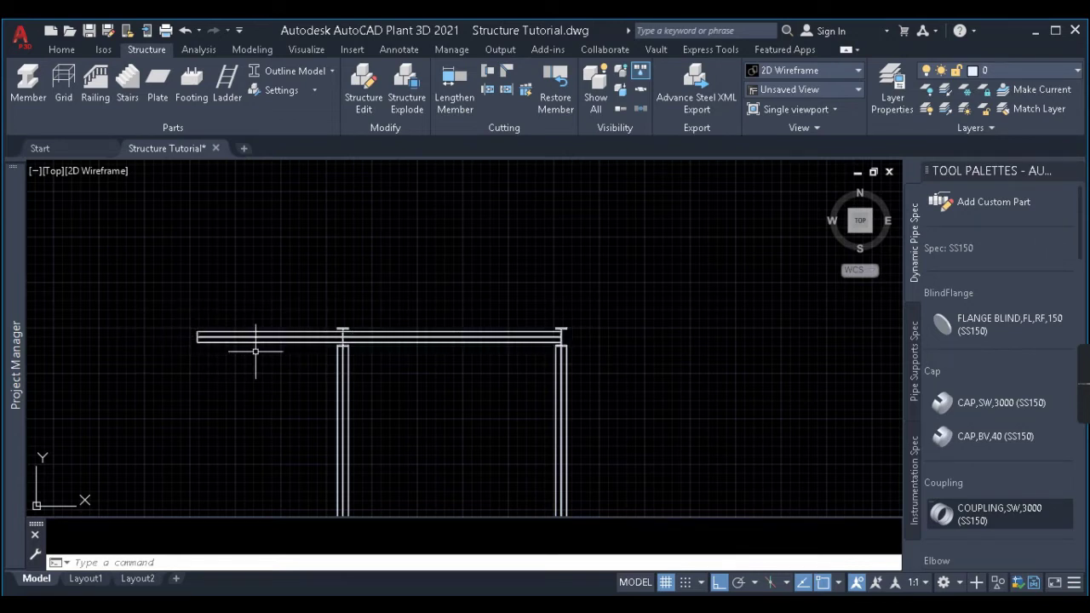
- Measure the distance from the rear beam's free end to the column at its opposite end
type("I")
key("Return")
left_click(198, 332)
scroll(562, 327, "up", 4)
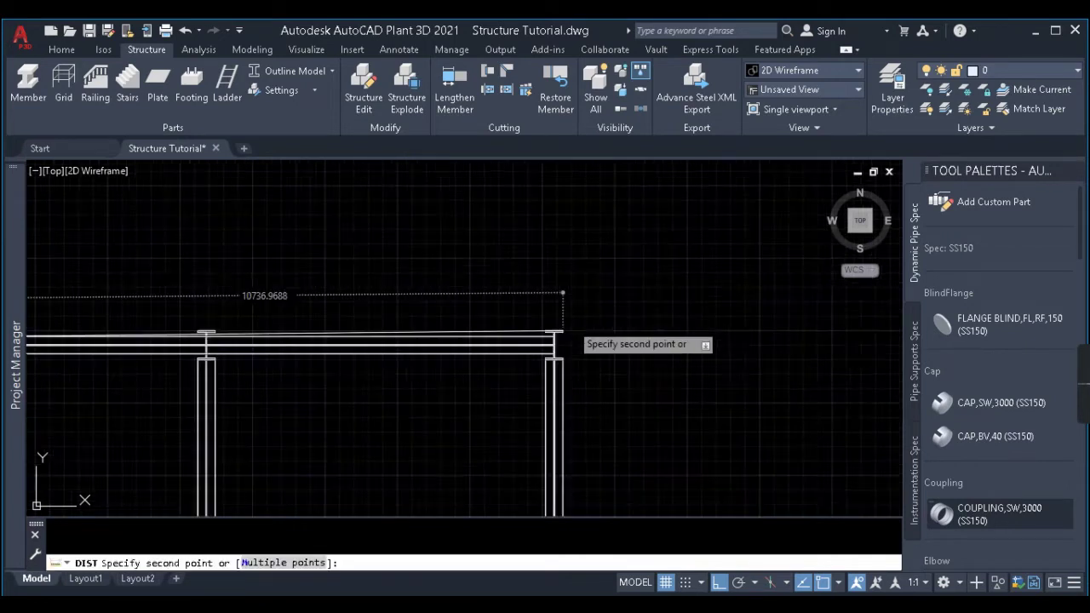
scroll(549, 338, "up", 2)
left_click(616, 315)
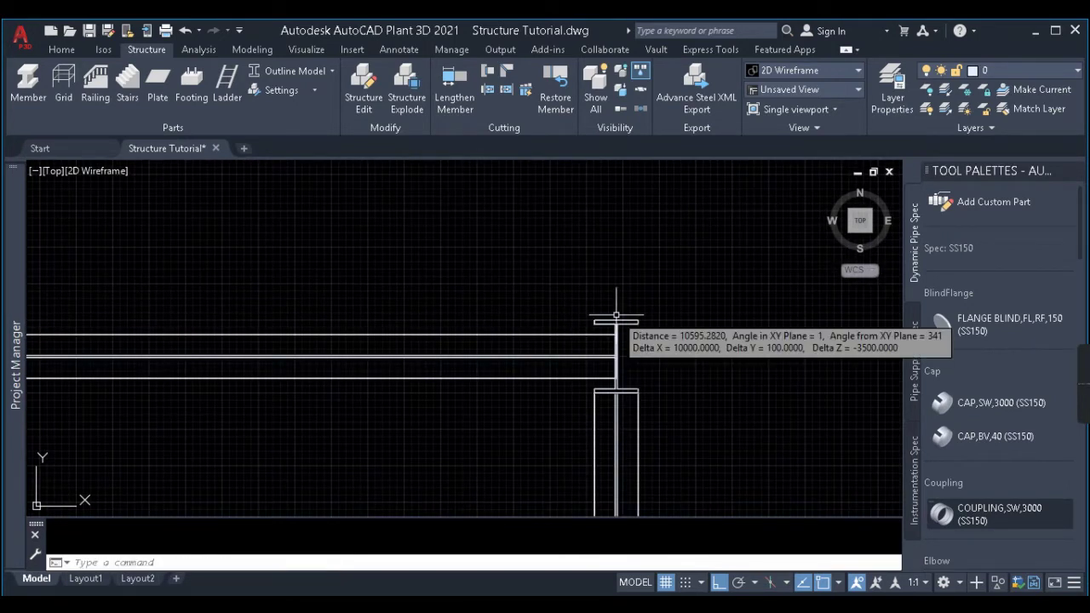
scroll(616, 316, "down", 5)
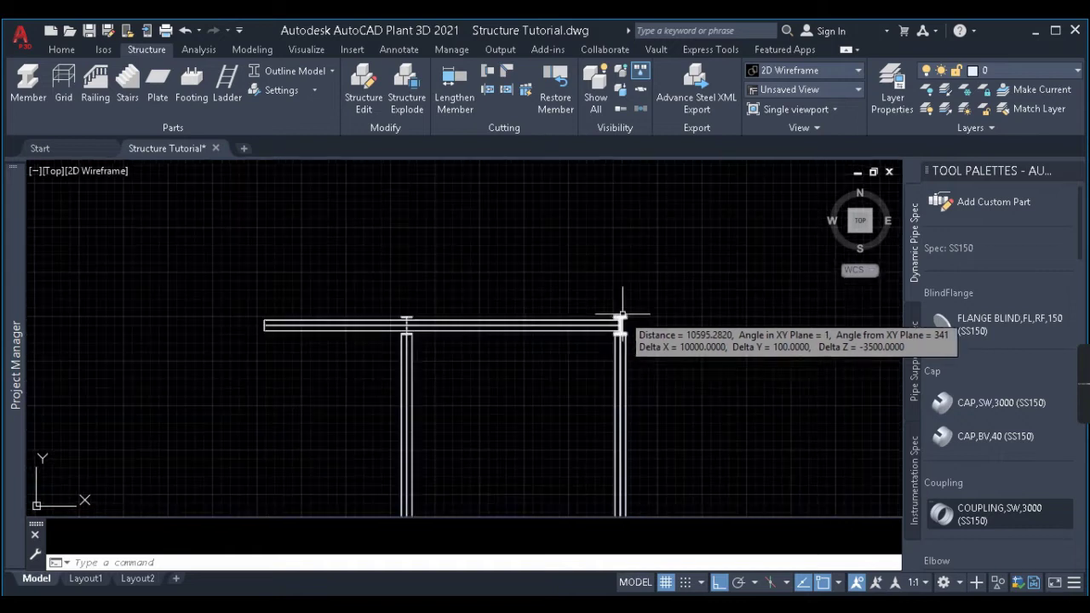
left_click(540, 289)
left_click(524, 372)
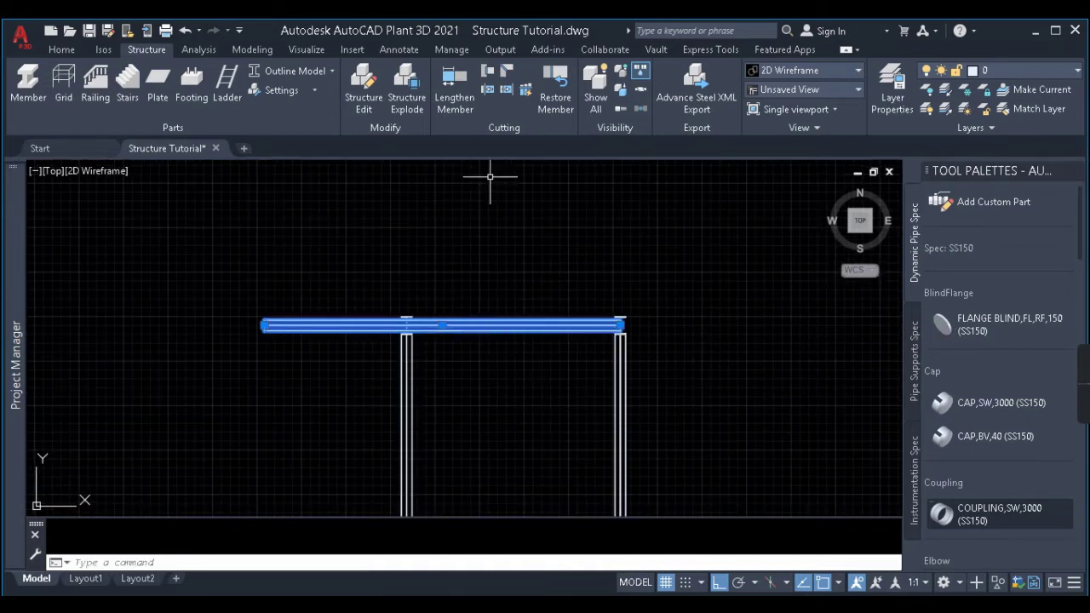
key("Escape")
- Shorten the rear beam so it ends at the corner column again with Lengthen Member, using the Total option
left_click(454, 90)
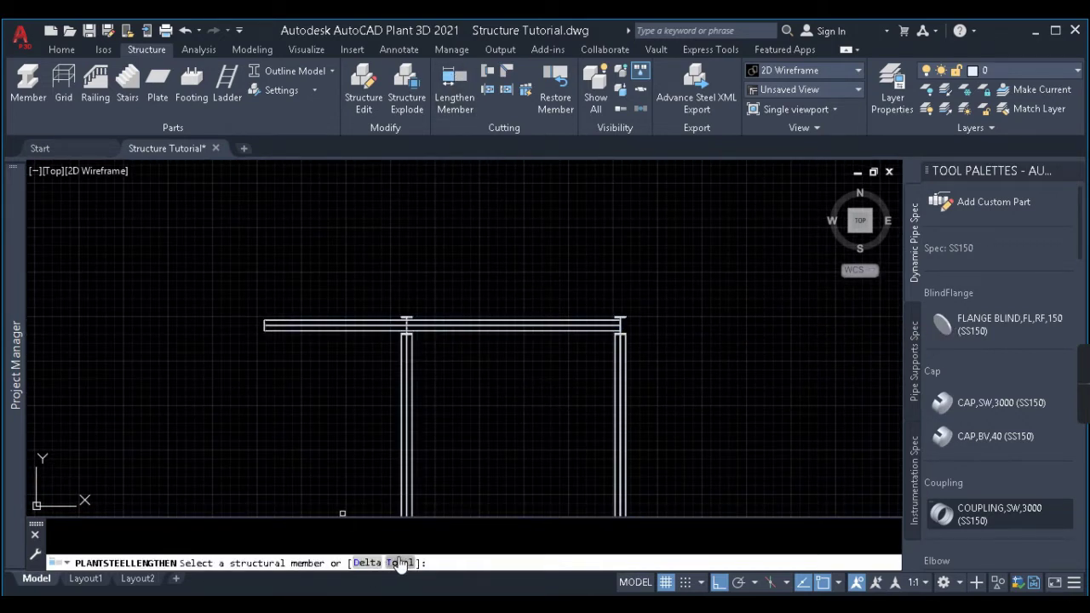
left_click(401, 563)
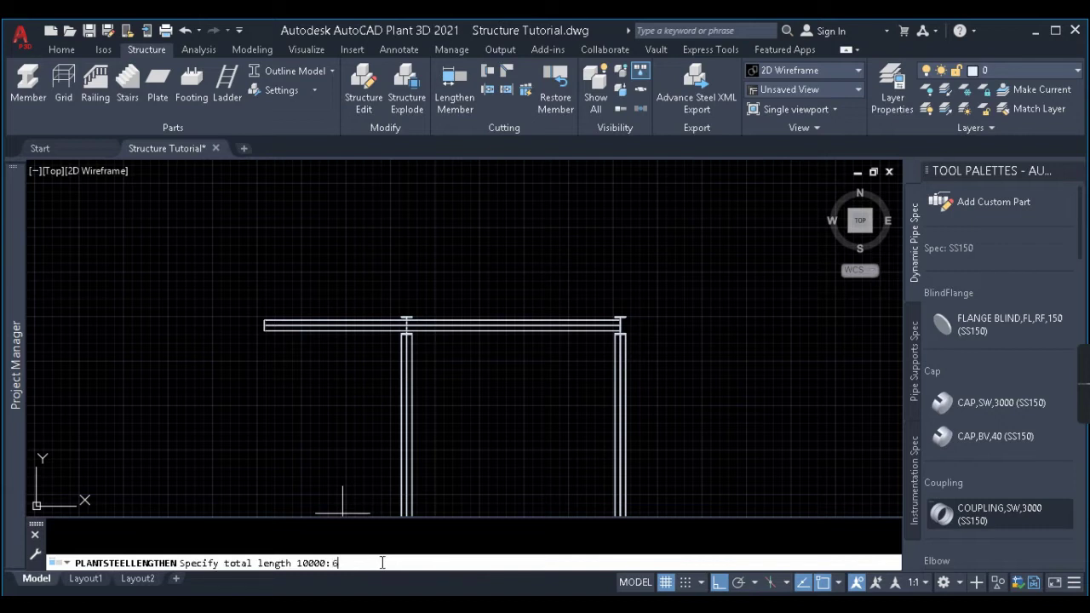
key("Return")
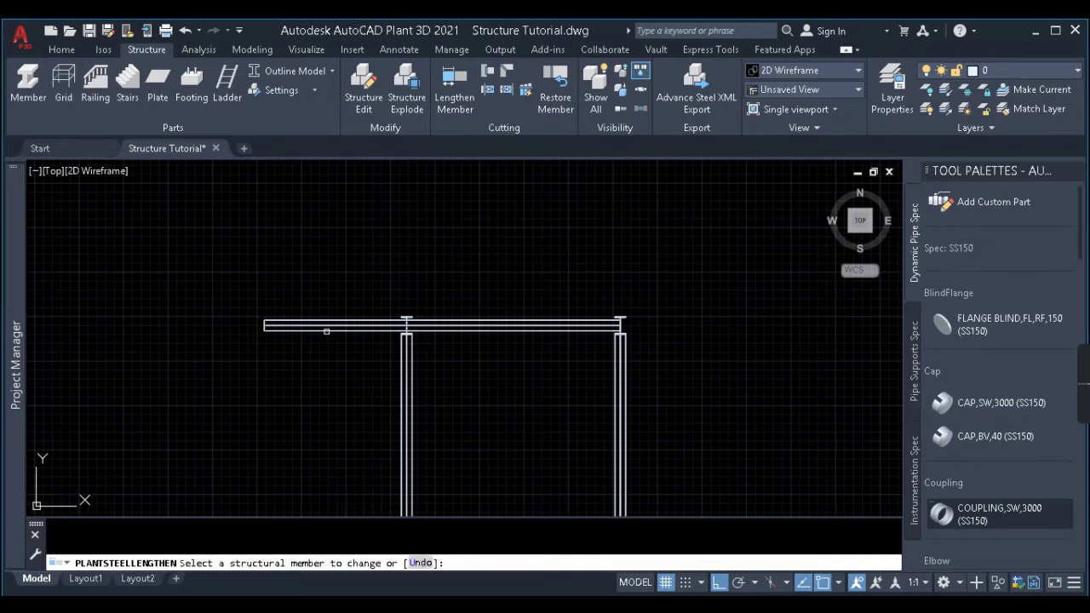
left_click(316, 323)
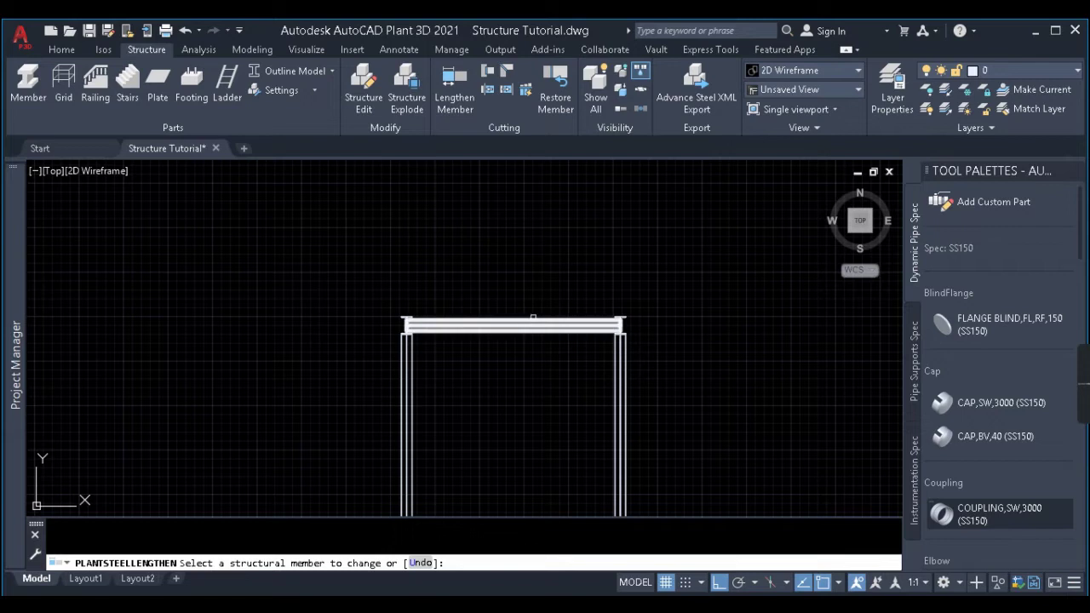
key("Escape")
left_click(560, 282)
left_click(522, 389)
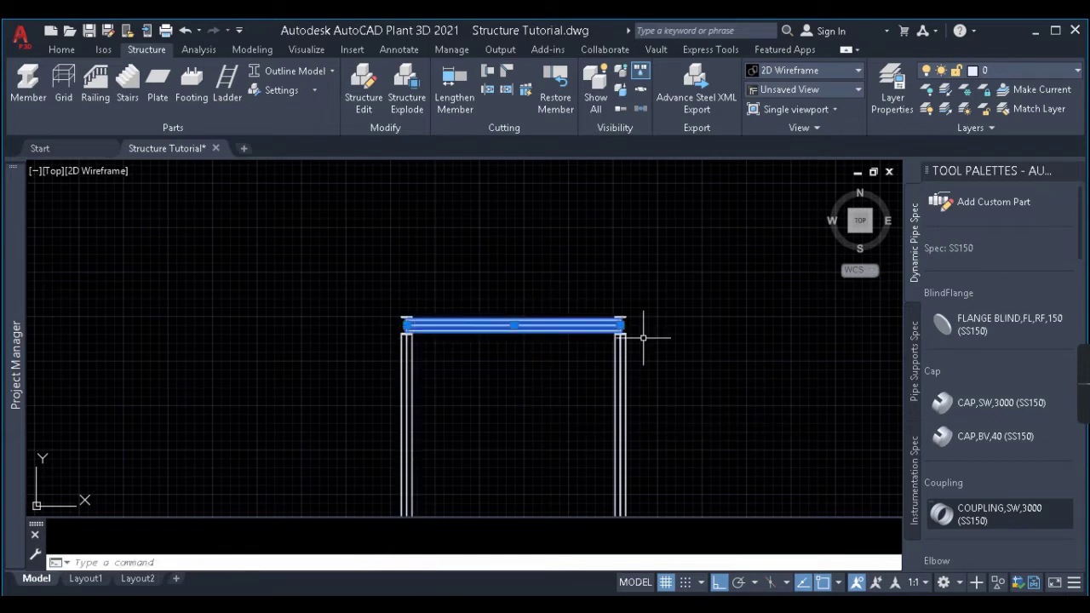
key("Escape")
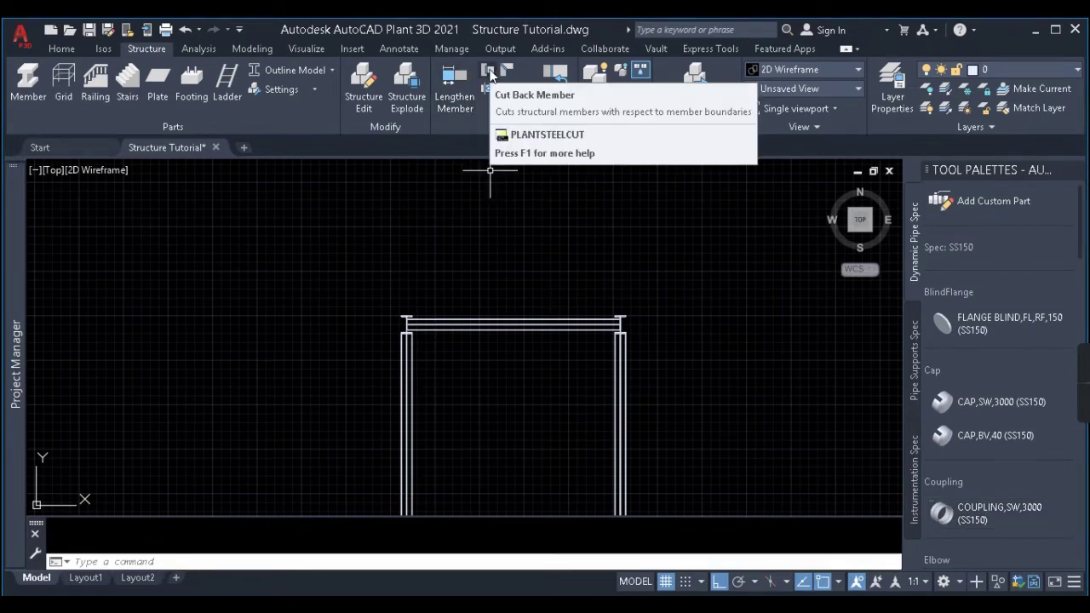
- Copy the frame's west side beam 3000 along the X axis, toward the middle of the rear beam
middle_click_drag(399, 373, 370, 360)
left_click(378, 365)
type("co")
key("Return")
left_click(408, 413)
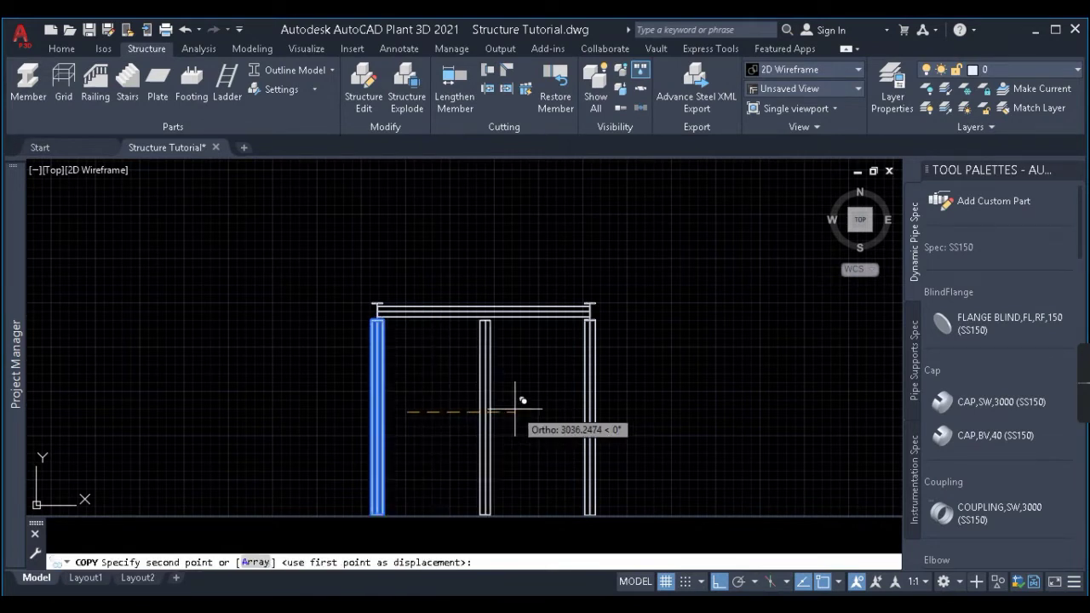
type("3000")
key("Return")
key("Return")
left_click(452, 347)
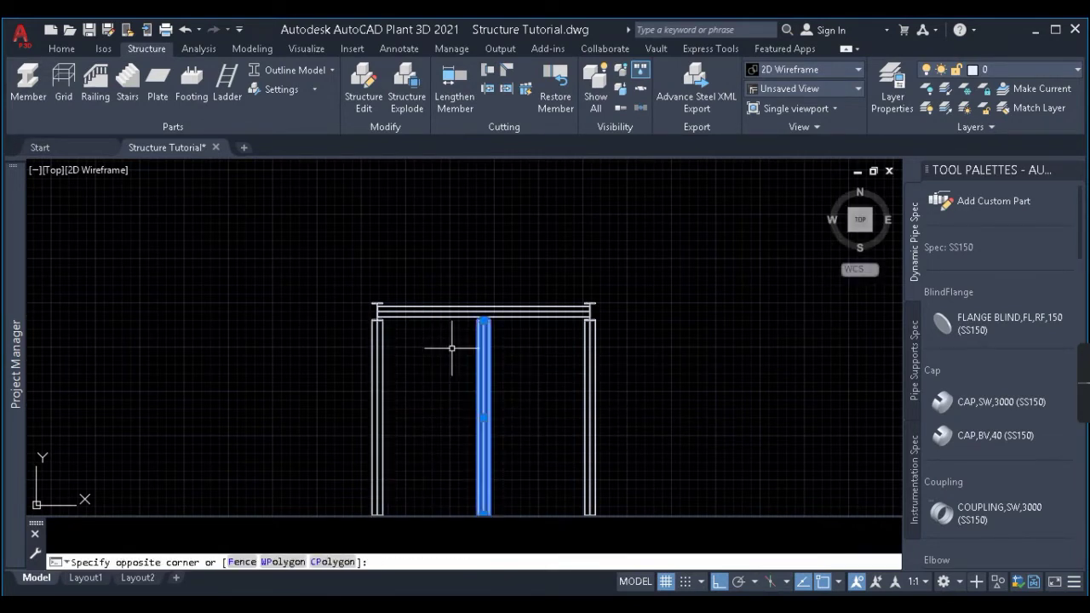
scroll(477, 323, "up", 5)
key("Escape")
- Cut the copied middle beam back with Cut Back Member, using the rear beam as the limiting member
left_click(490, 70)
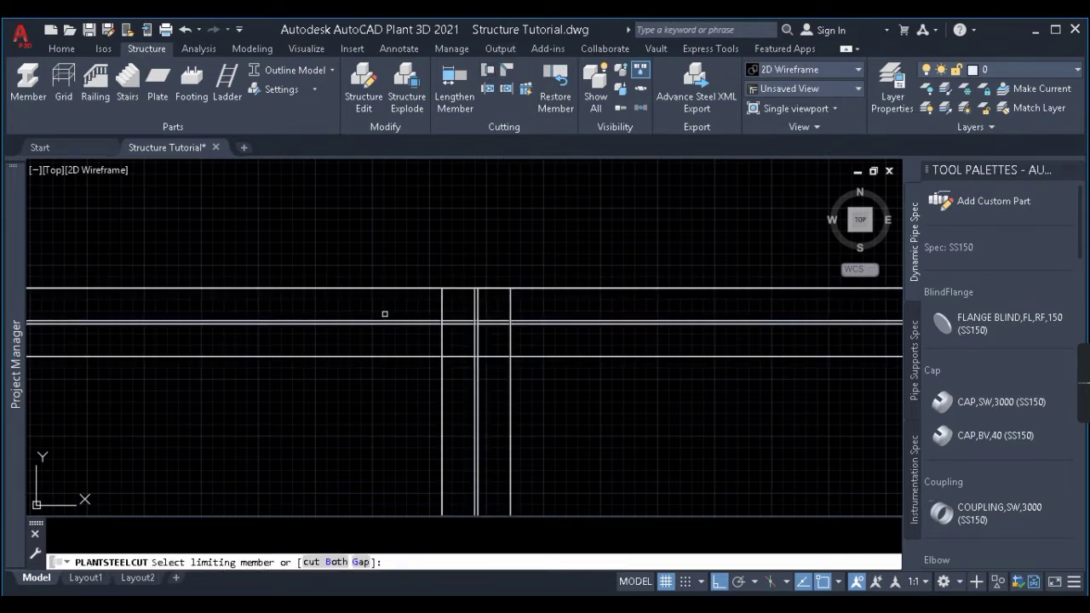
scroll(415, 259, "down", 2)
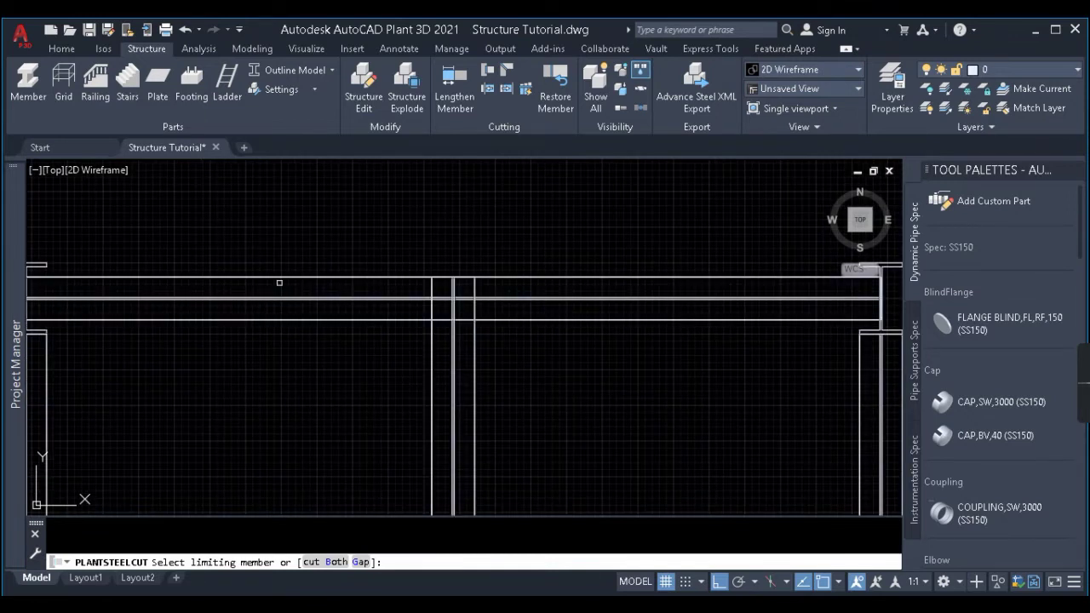
left_click(307, 295)
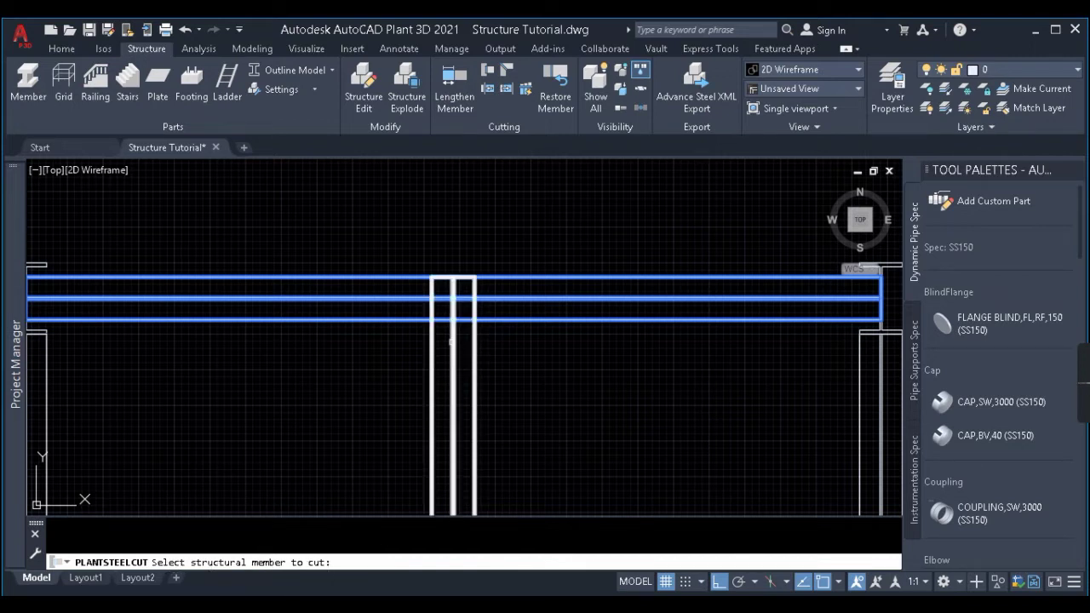
left_click(451, 341)
key("Return")
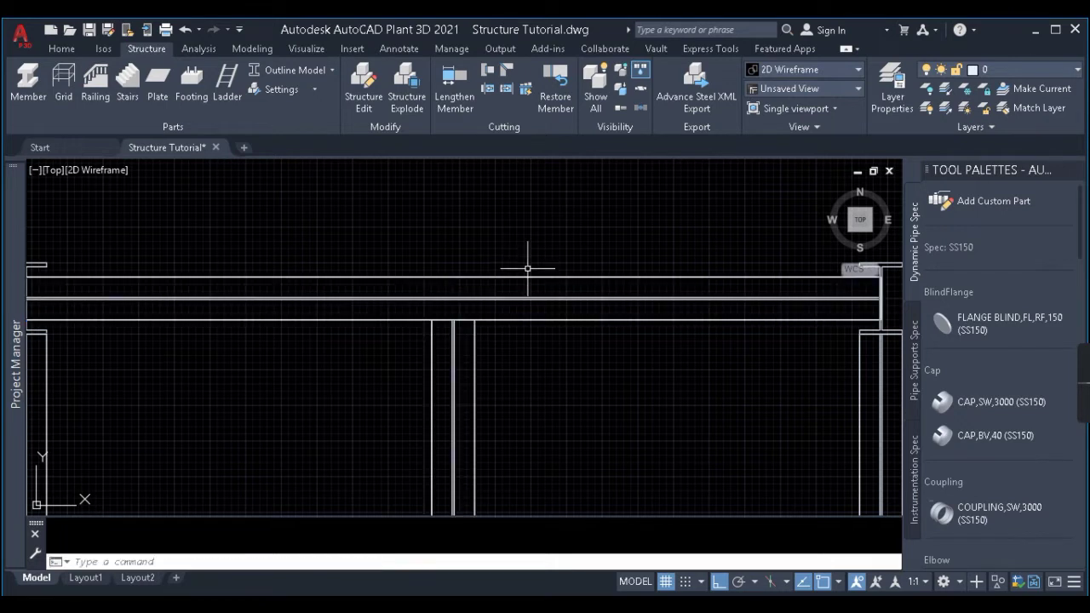
scroll(570, 357, "up", 2)
left_click(570, 358)
key("Escape")
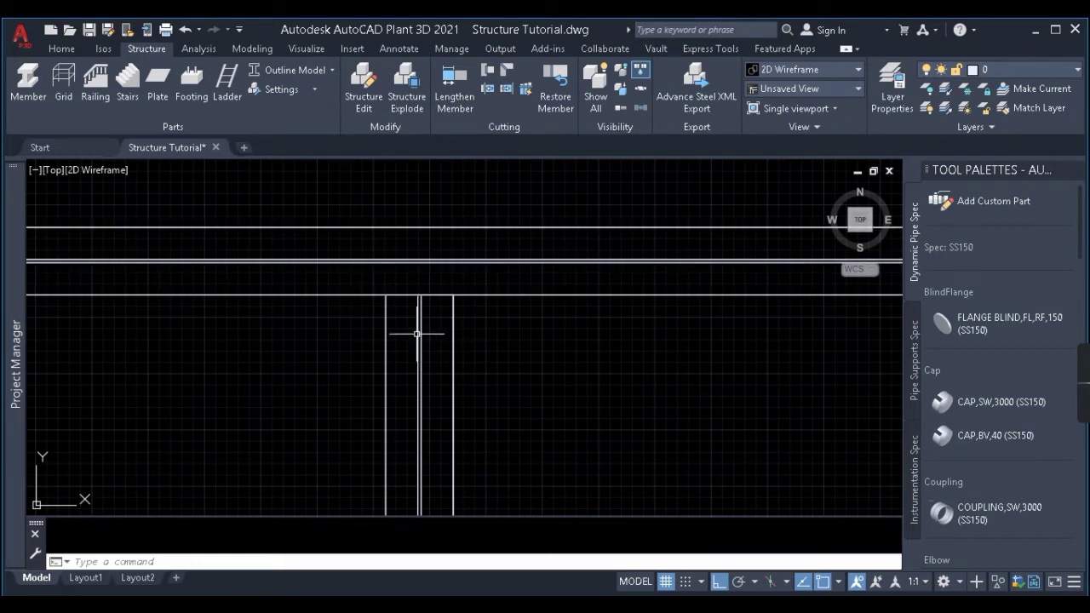
- Stretch the end of the middle beam past the far side of the rear beam
left_click(533, 387)
left_click(420, 295)
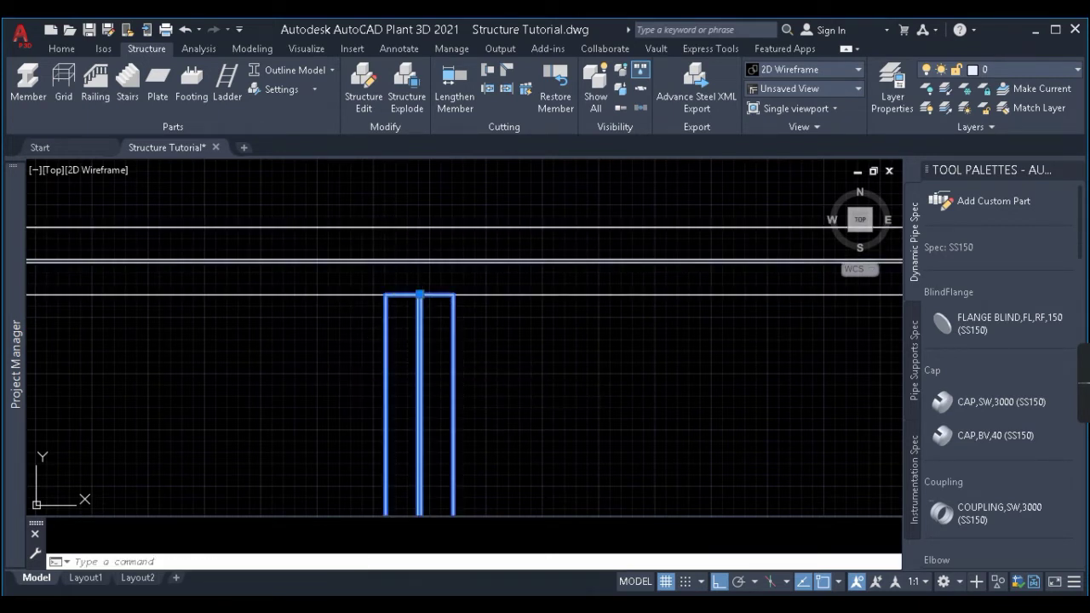
left_click(420, 295)
left_click(419, 174)
scroll(443, 298, "down", 4)
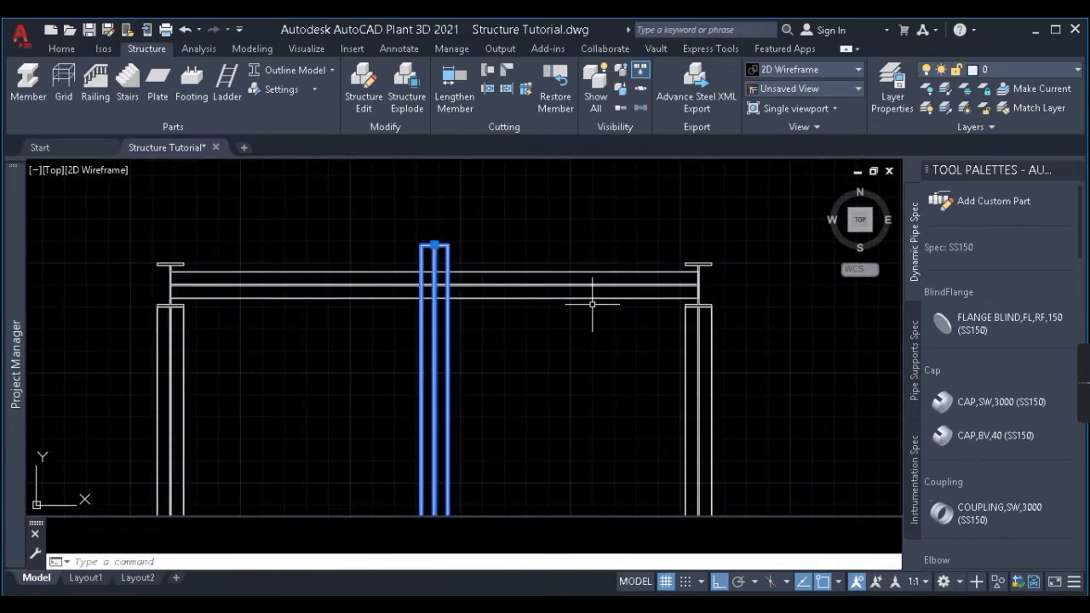
key("Escape")
scroll(477, 281, "up", 2)
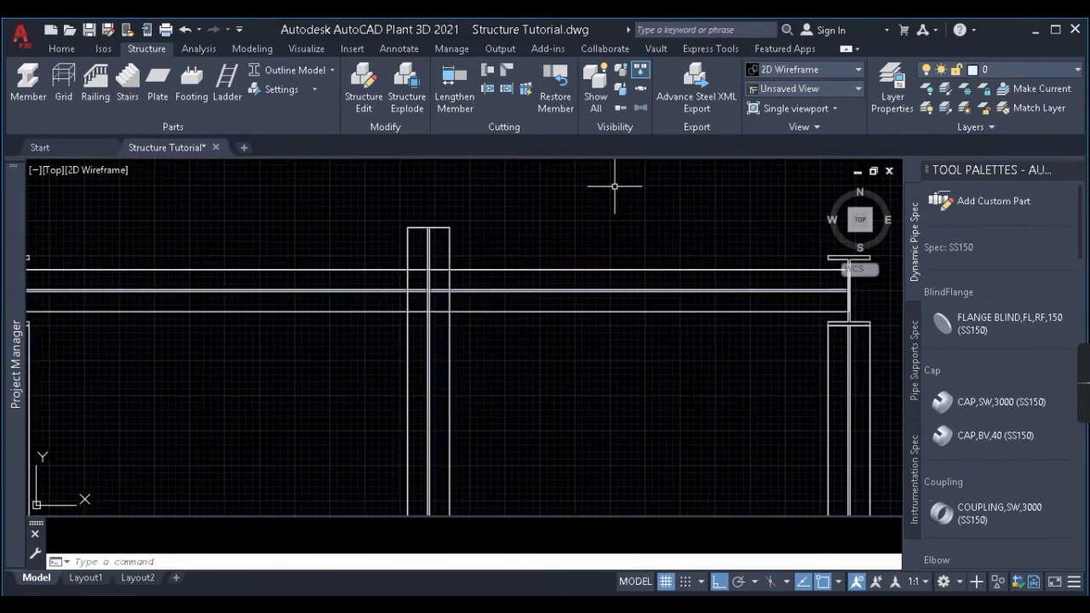
- Trim the extended middle beam back to the rear beam with Cut Back Member, taking the rear beam as the limiting member
left_click(491, 75)
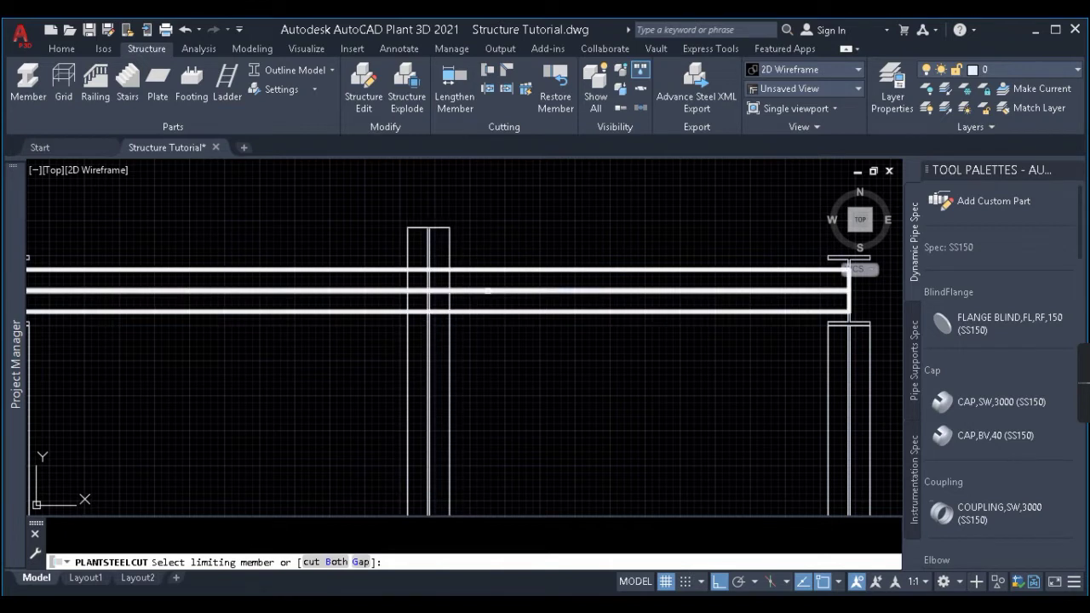
left_click(488, 290)
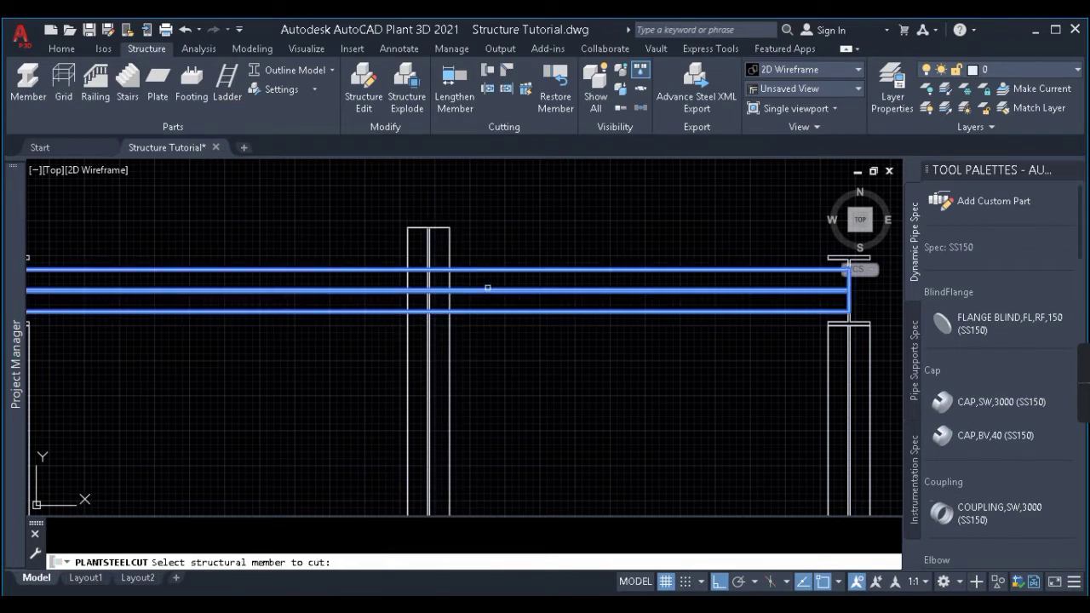
left_click(428, 242)
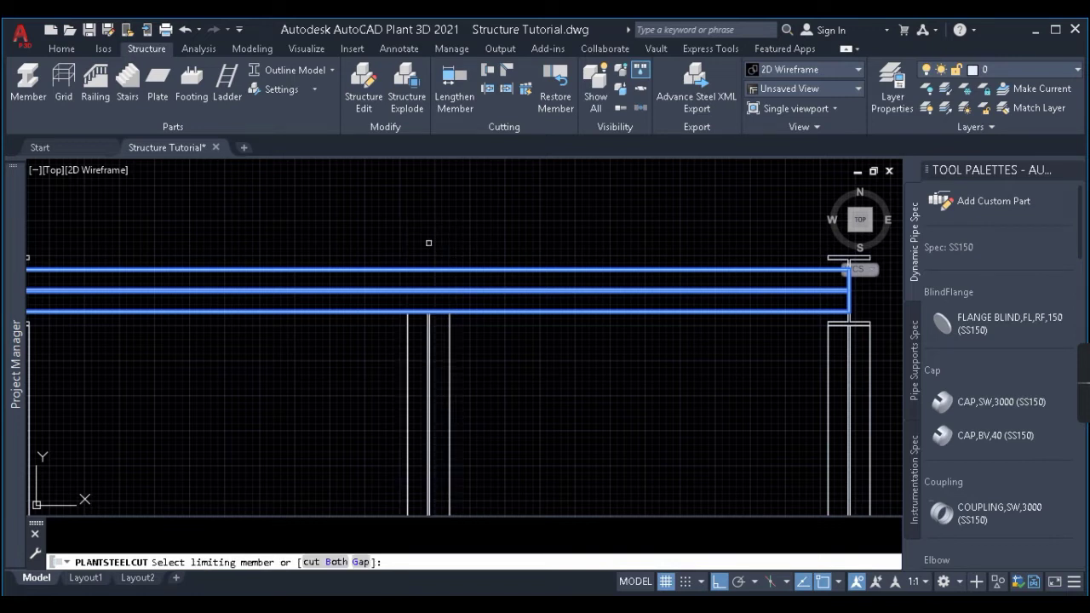
key("Return")
scroll(531, 304, "down", 4)
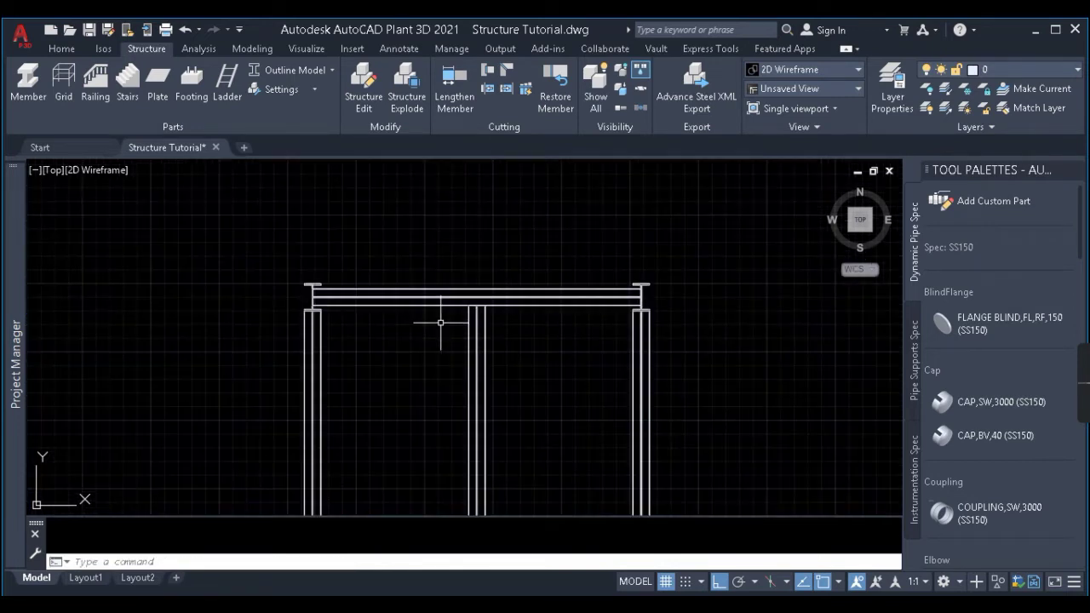
scroll(481, 303, "up", 4)
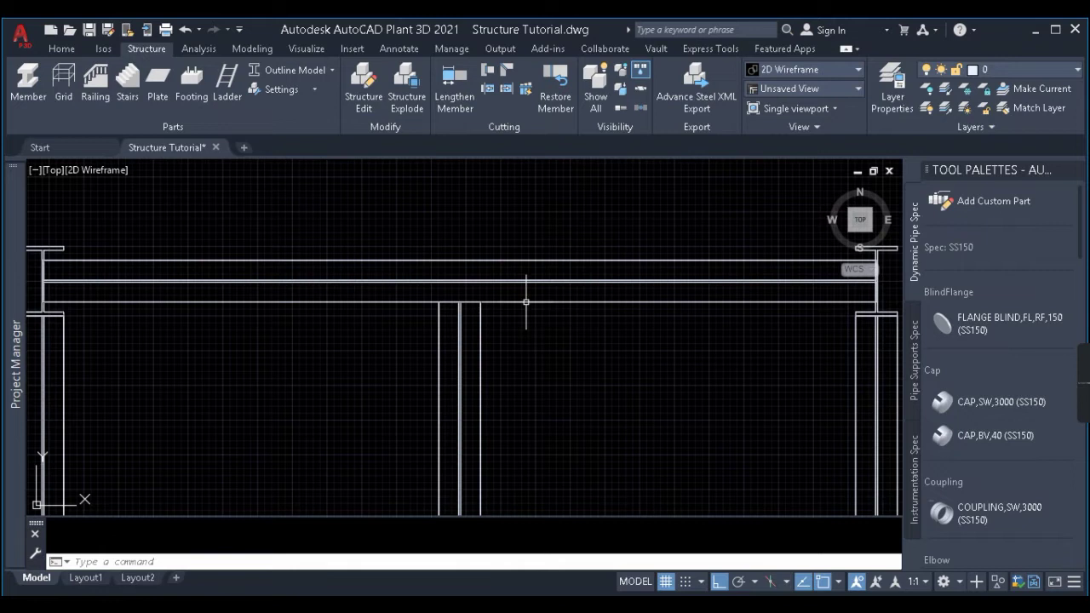
scroll(460, 264, "down", 2)
- Stretch the middle beam's rear end past the rear beam again so the two beams cross
key("Return")
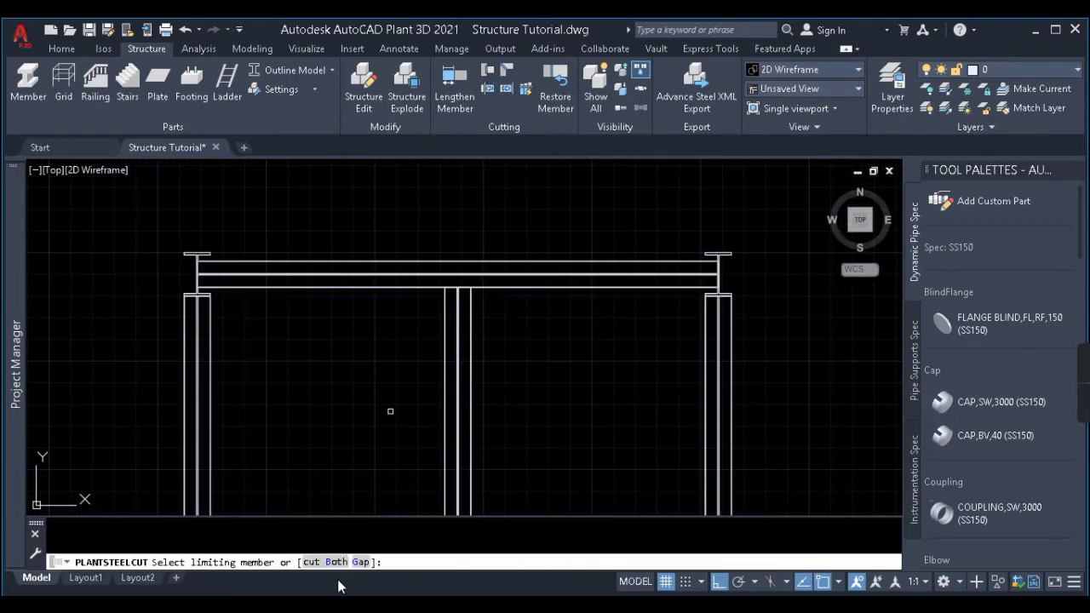
left_click(461, 289)
left_click(457, 215)
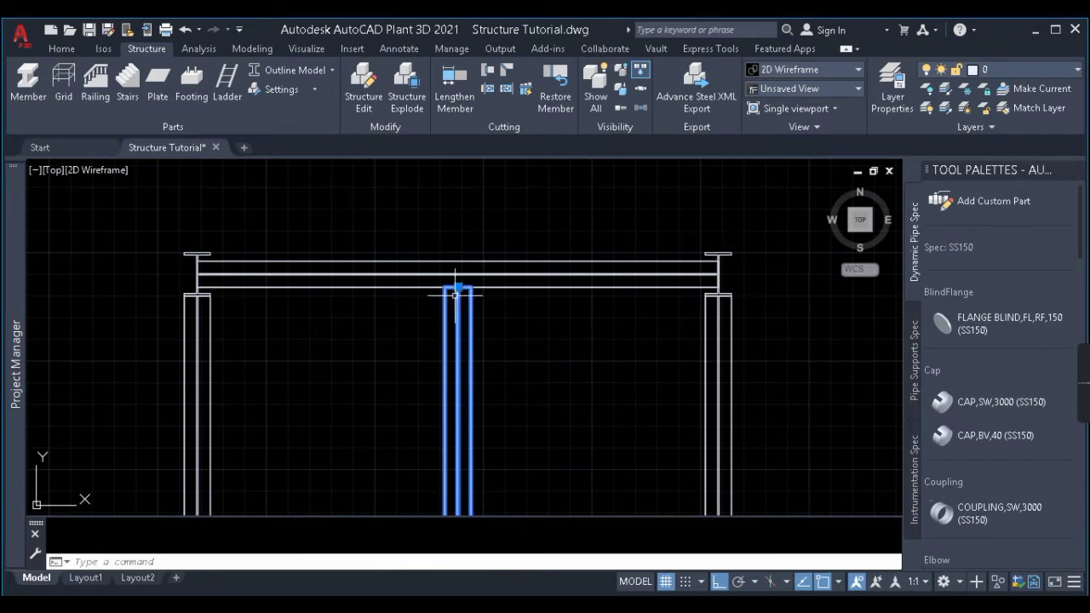
left_click(458, 287)
left_click(458, 175)
- Cut the crossing middle and rear beams against each other using Cut Back Member with the cut Both option
key("Return")
left_click(334, 562)
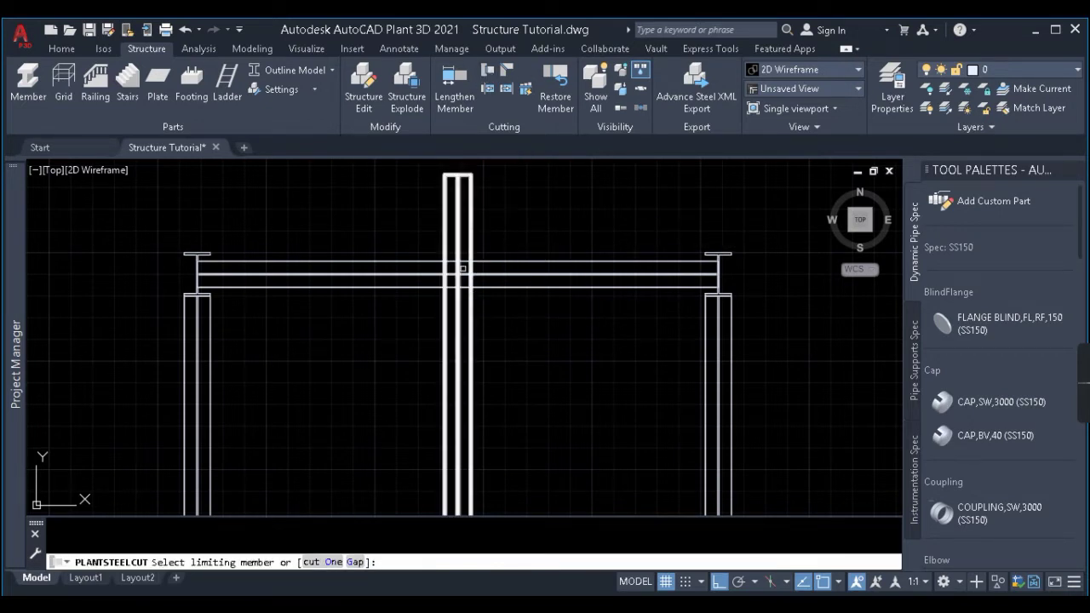
left_click(454, 225)
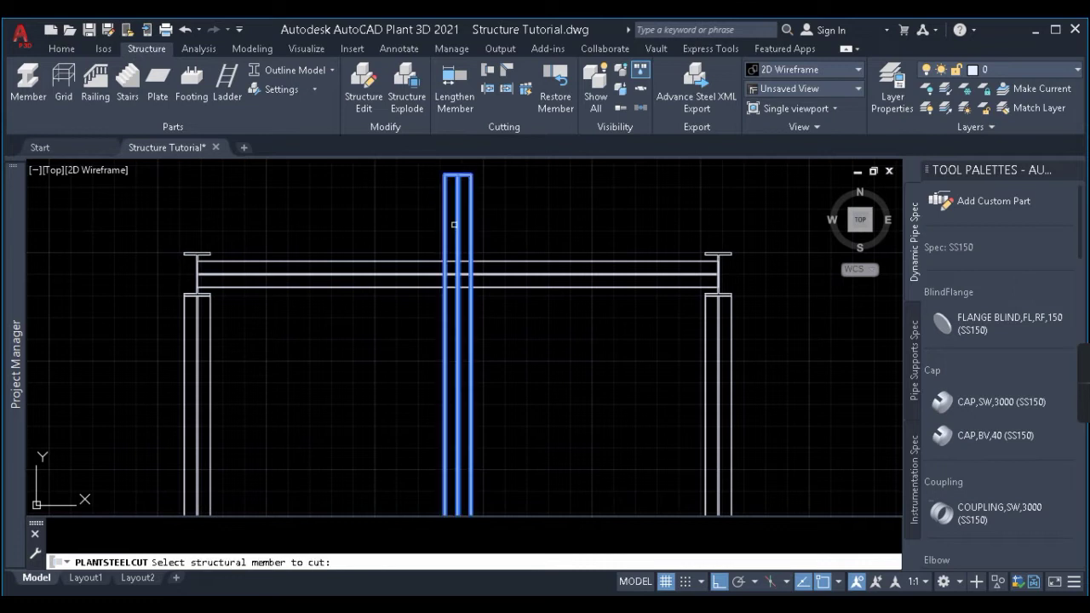
left_click(412, 273)
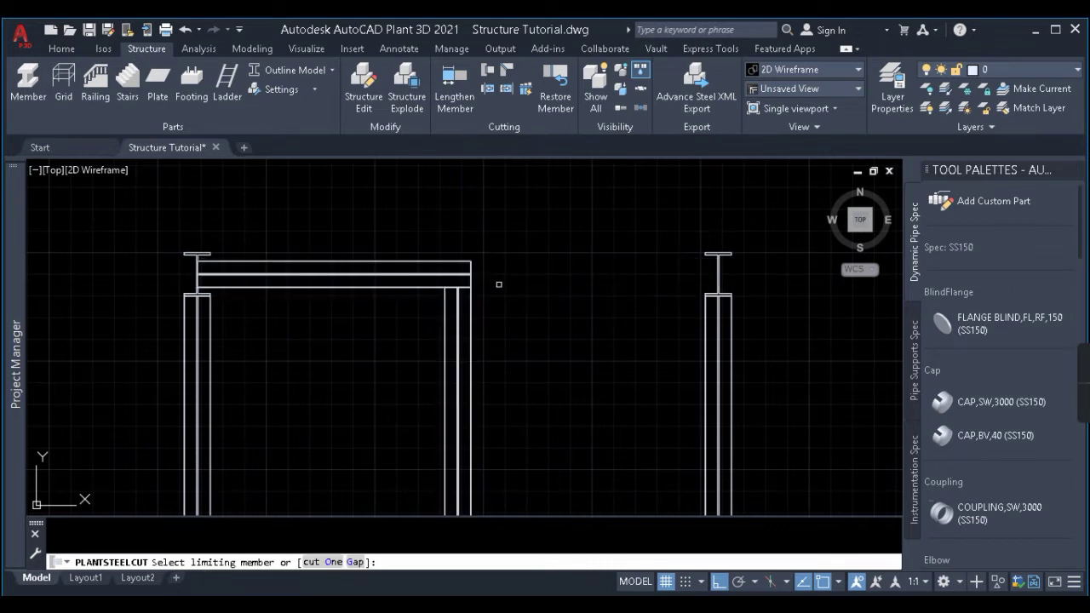
key("Return")
- Examine the joint between the rear and middle beams, selecting each beam to check where it was cut
scroll(477, 285, "up", 2)
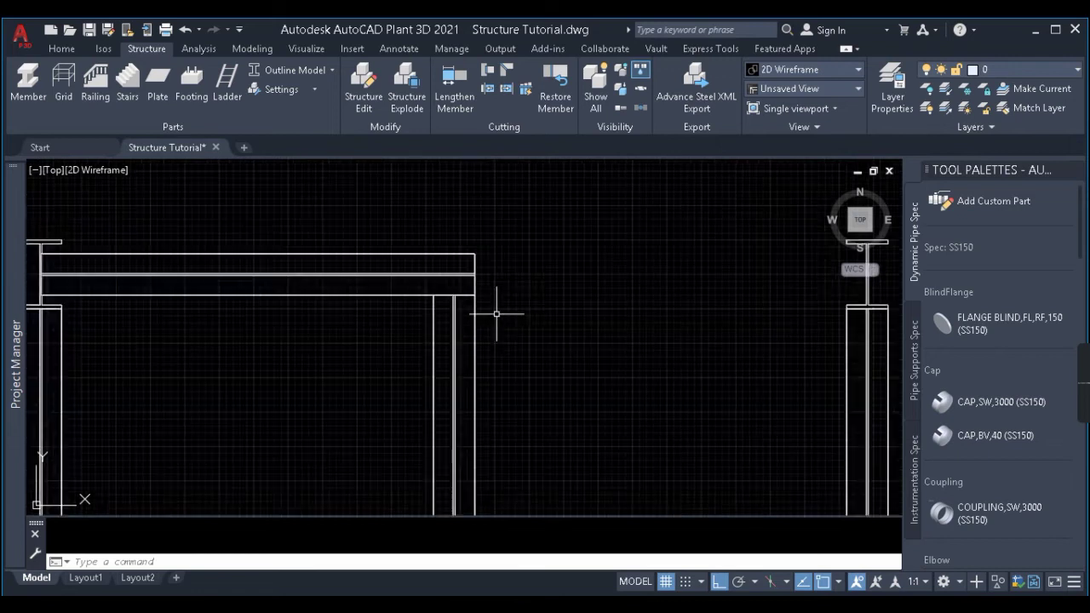
scroll(497, 314, "down", 2)
left_click(340, 324)
left_click(442, 312)
scroll(443, 312, "up", 2)
key("Escape")
left_click(437, 292)
left_click(412, 325)
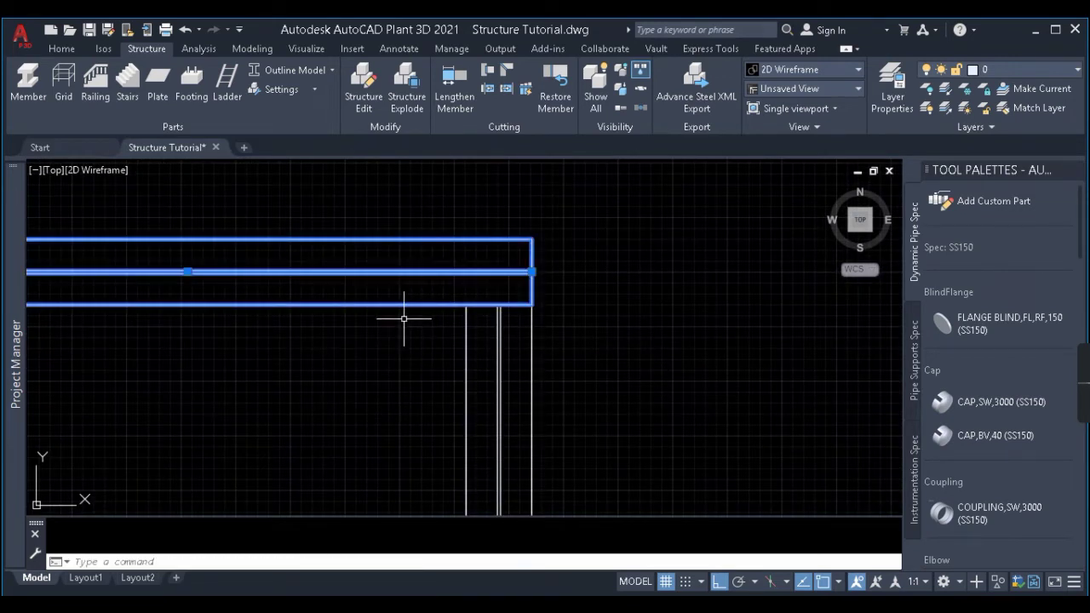
key("Escape")
left_click(571, 225)
left_click(346, 282)
key("Escape")
scroll(562, 273, "down", 2)
left_click(584, 324)
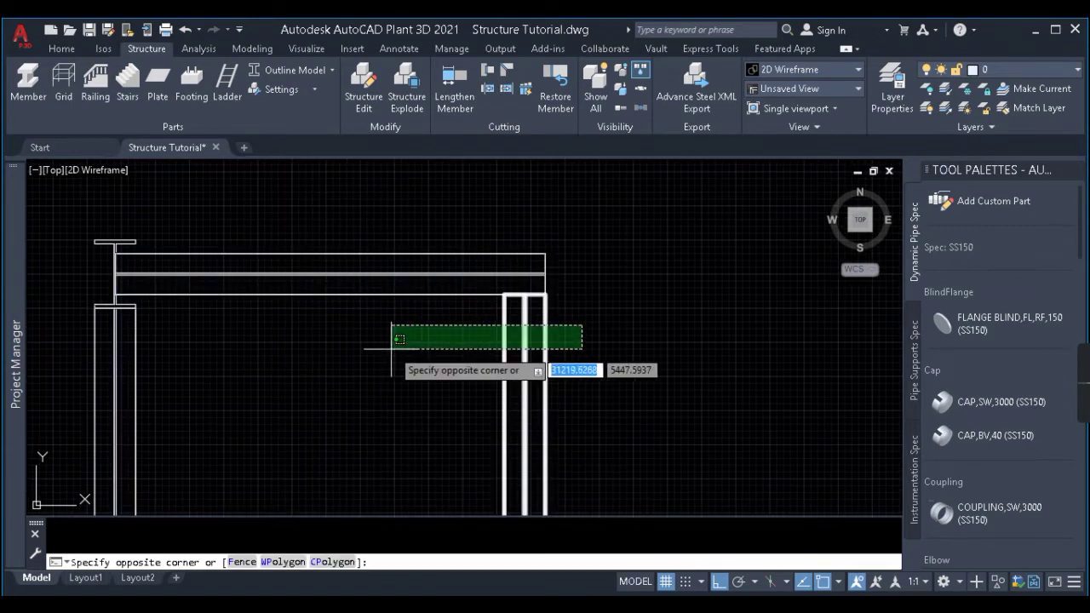
left_click(477, 343)
key("Escape")
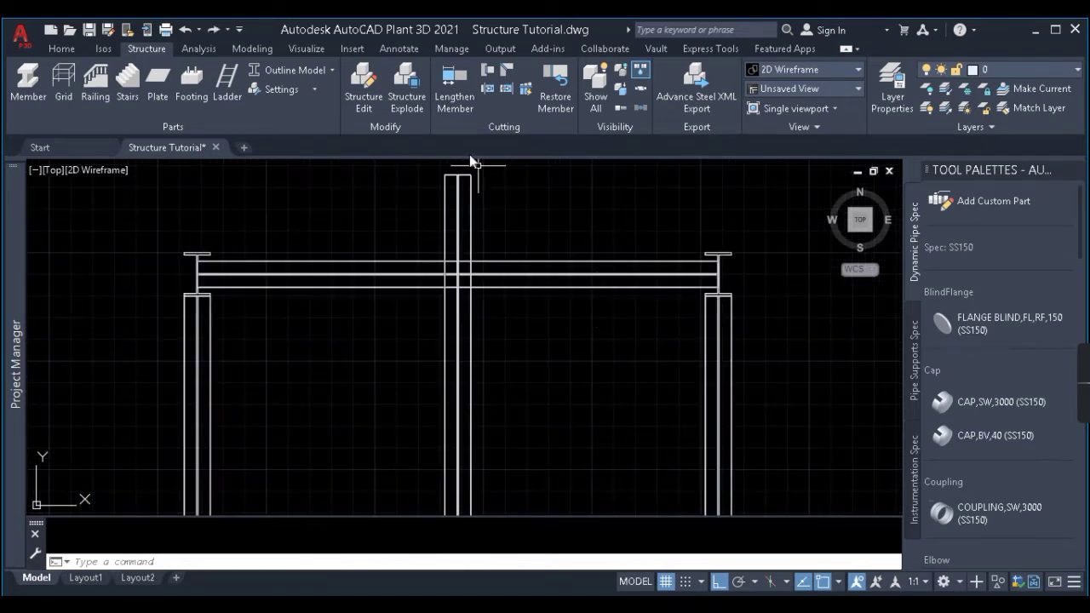
- Cut the middle beam back from the rear beam with Cut Back Member, using a cut-back gap of 25
left_click(454, 77)
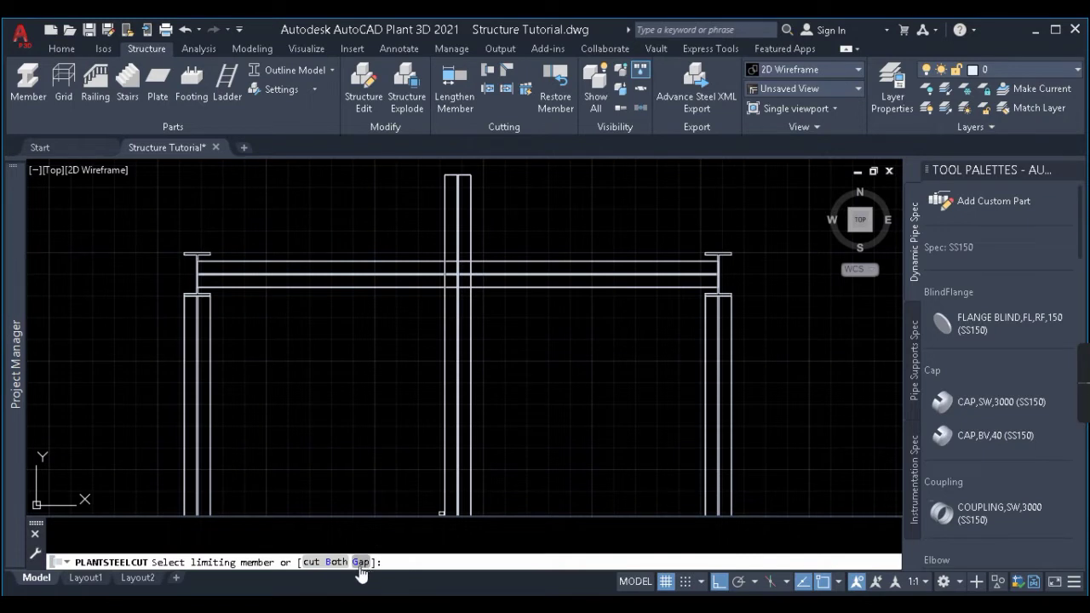
left_click(360, 563)
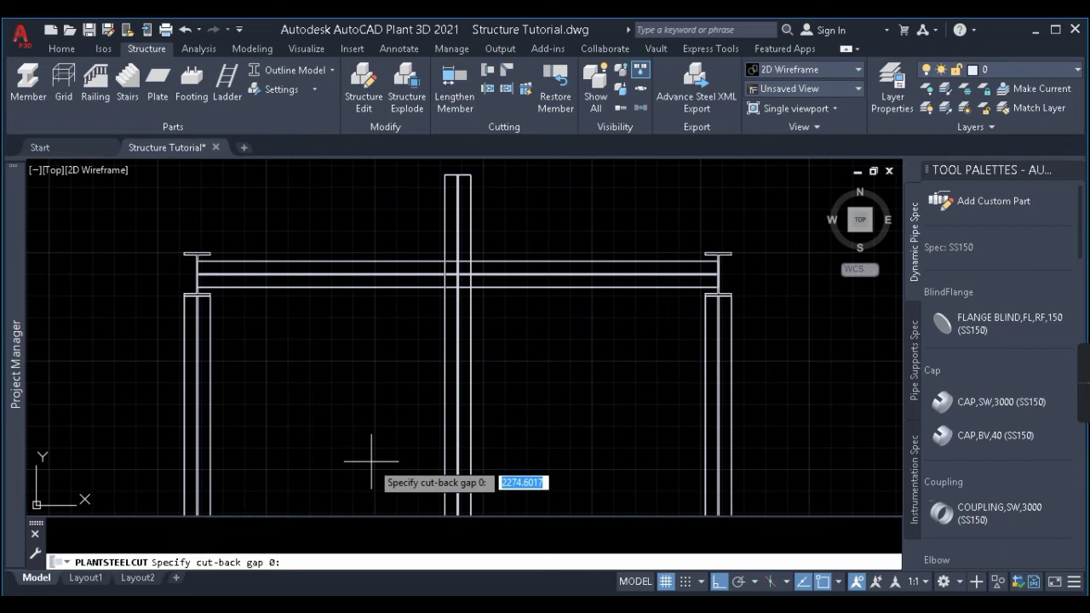
type("25")
key("Return")
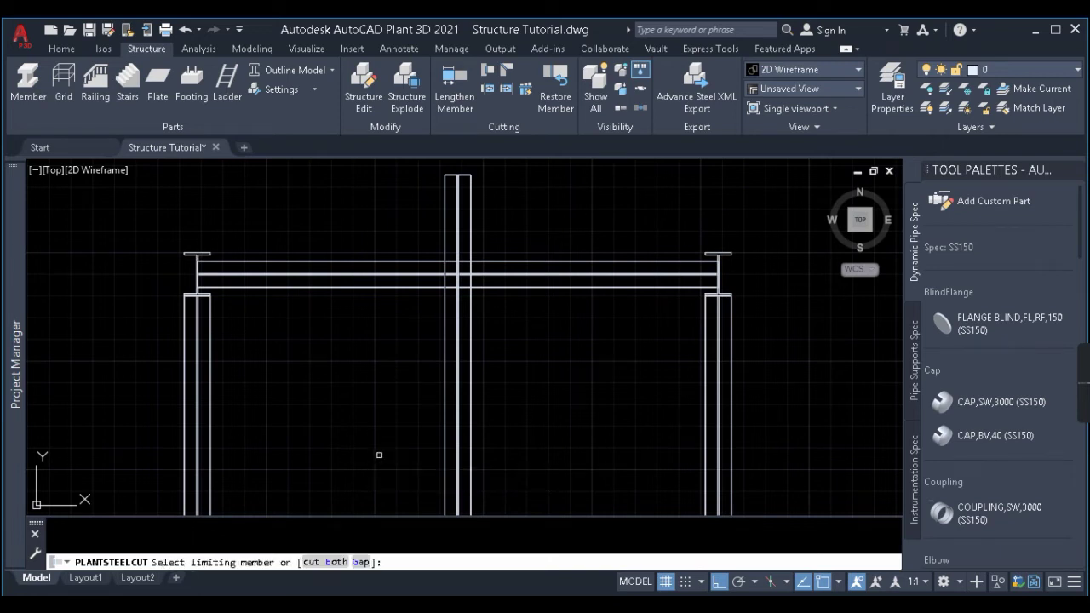
left_click(509, 275)
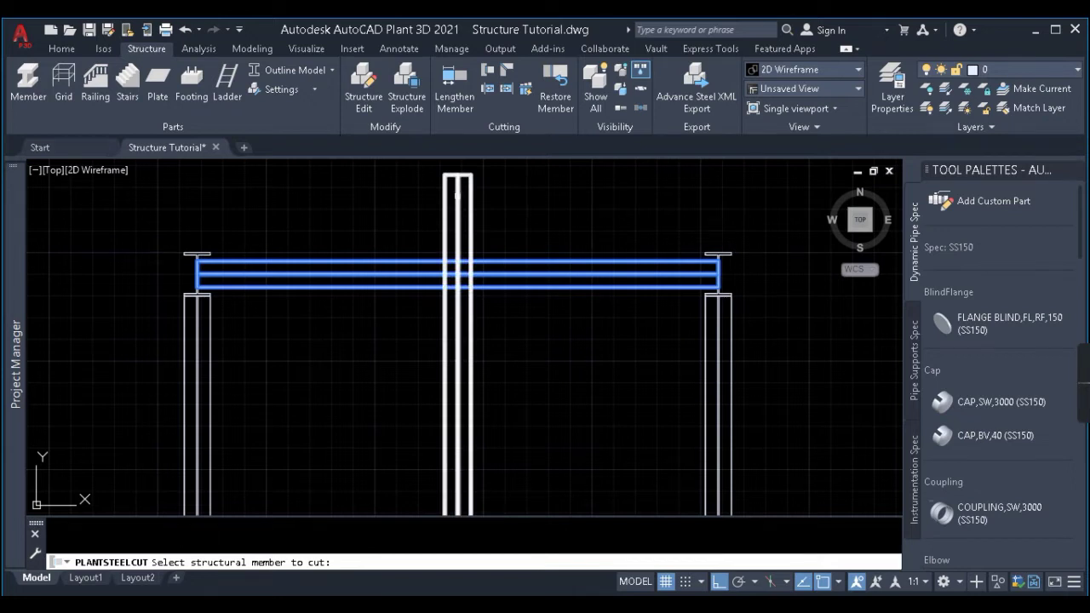
left_click(457, 196)
key("Return")
- Inspect the gap between the middle beam's end and the rear beam
scroll(372, 312, "up", 5)
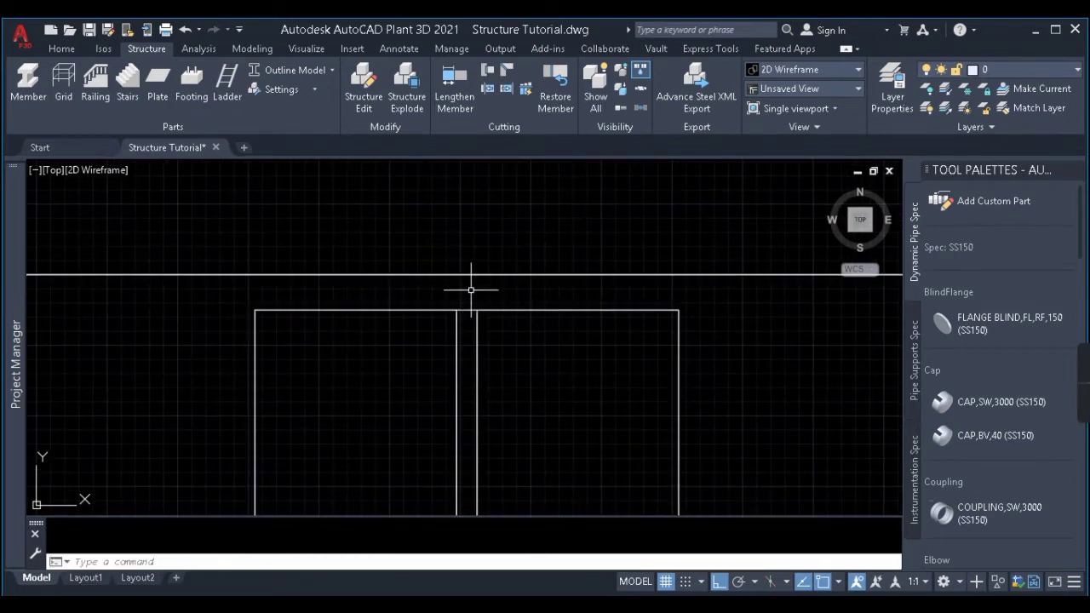
scroll(471, 290, "down", 2)
scroll(656, 324, "down", 2)
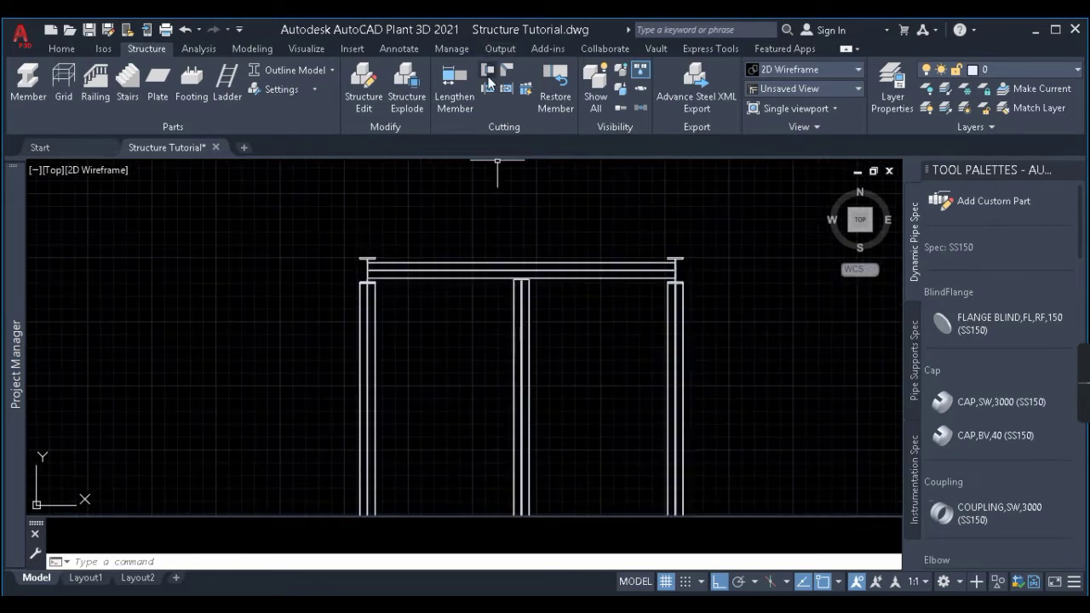
scroll(599, 264, "up", 3)
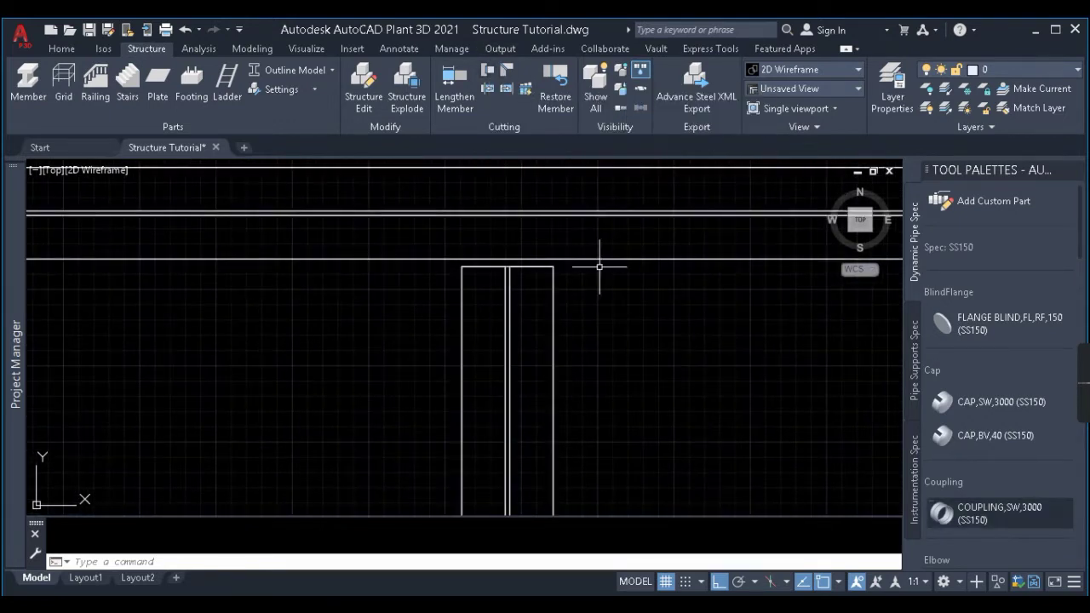
scroll(530, 257, "up", 2)
scroll(530, 264, "down", 3)
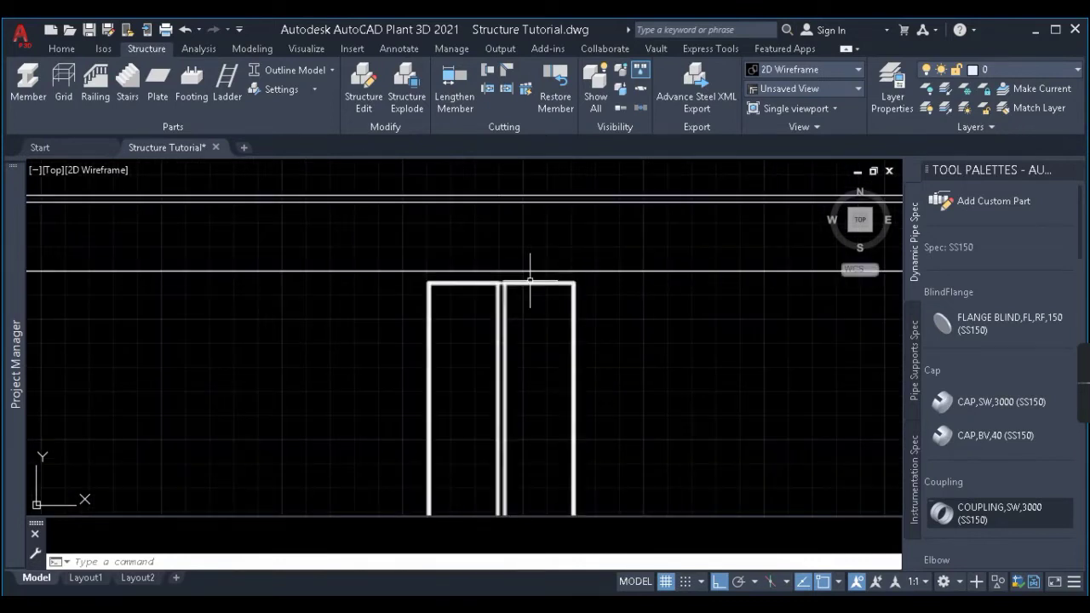
scroll(536, 256, "down", 2)
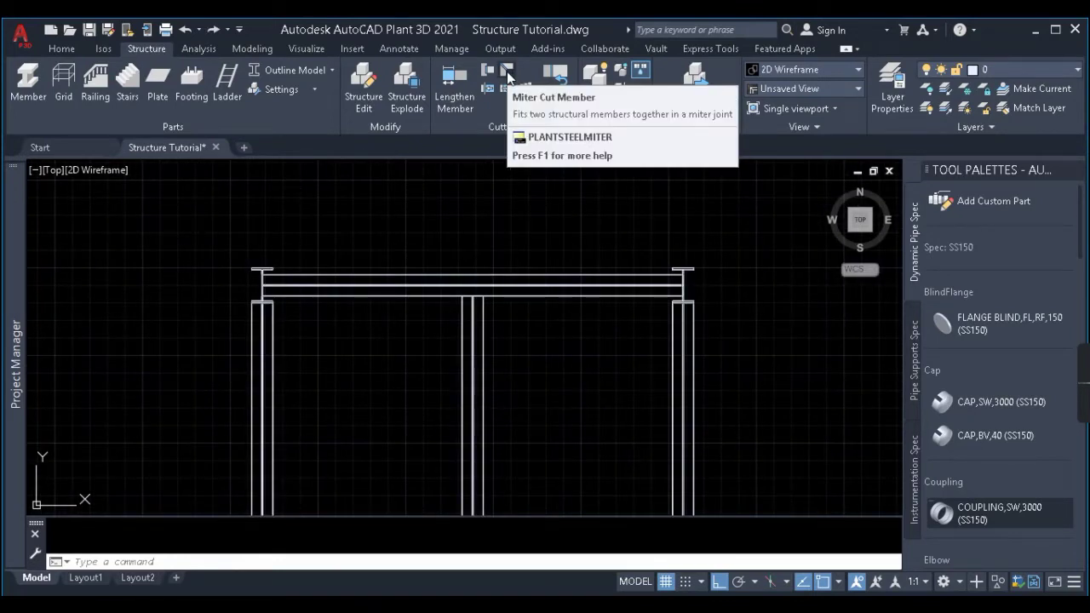
- Join the rear beam and the middle beam in a bisector corner with Miter Cut Member
left_click(508, 73)
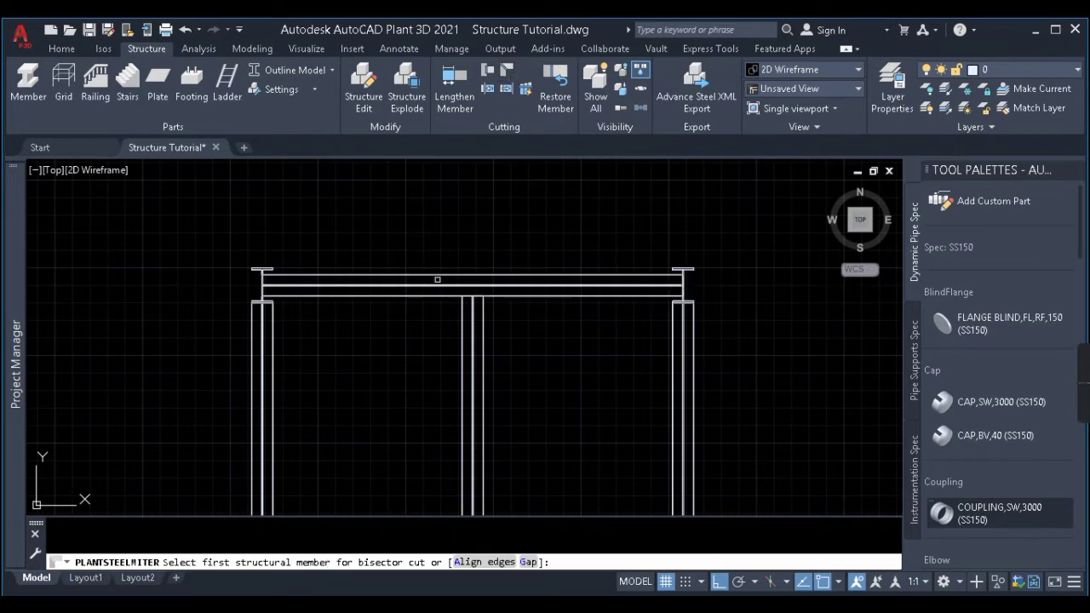
left_click(436, 288)
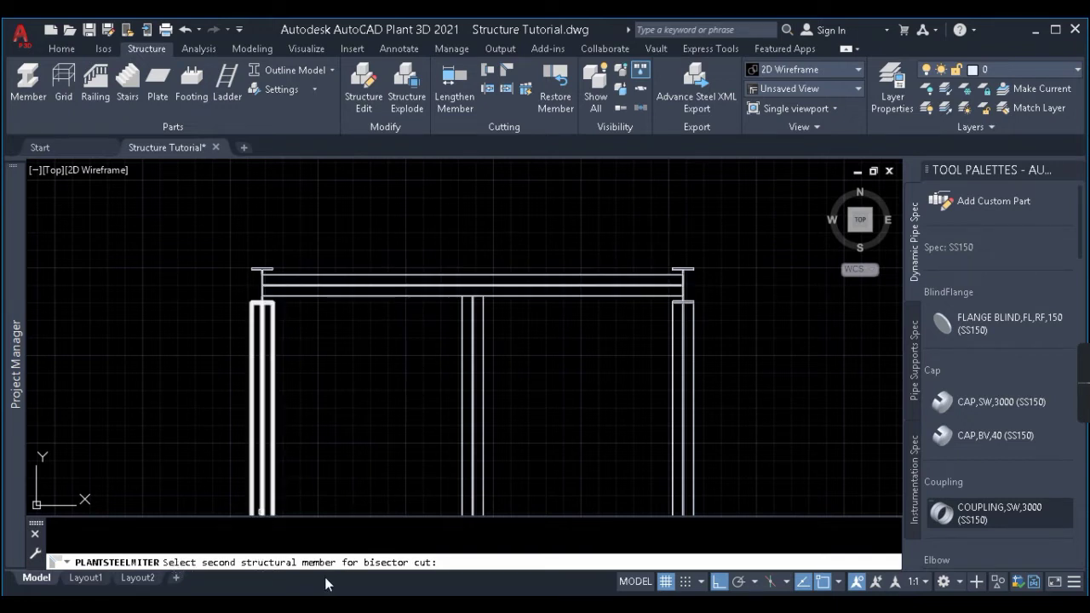
left_click(476, 319)
key("Escape")
scroll(482, 293, "up", 8)
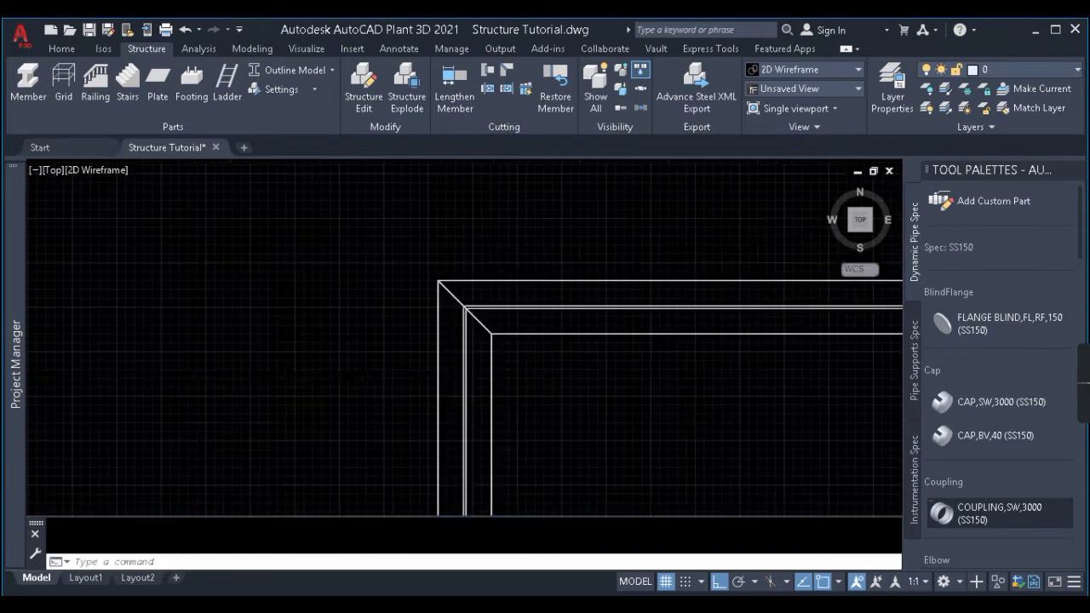
scroll(353, 304, "down", 2)
scroll(409, 312, "down", 6)
scroll(397, 287, "up", 6)
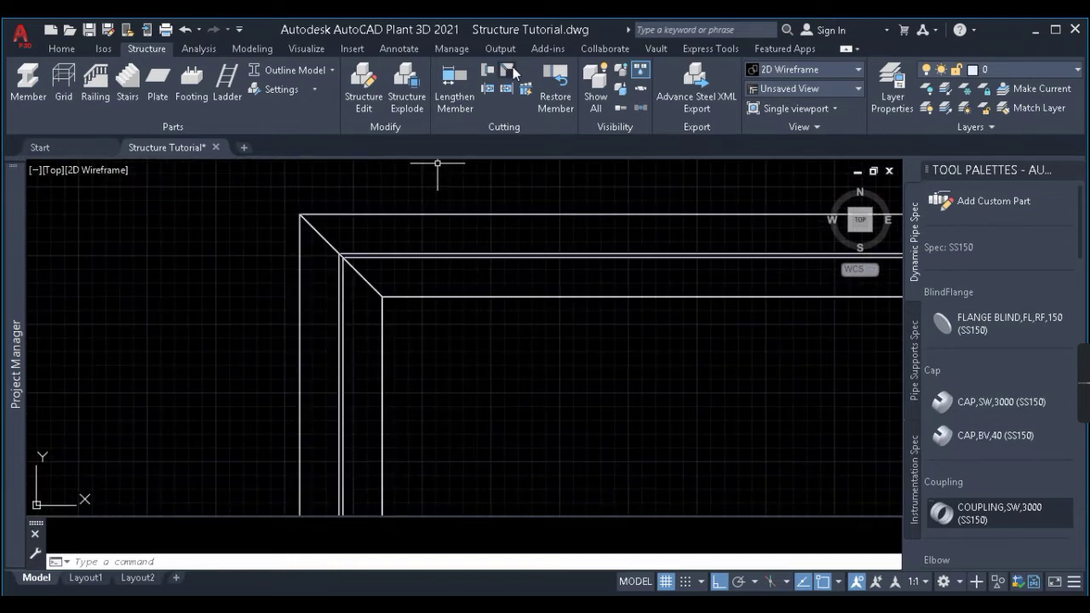
left_click(507, 69)
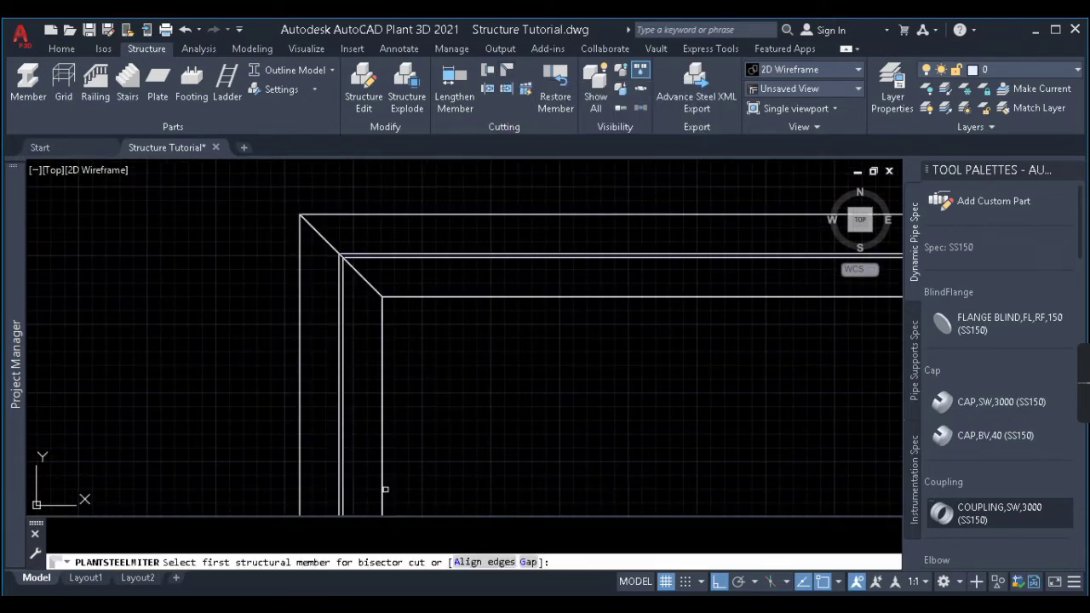
key("Escape")
- Copy the mitered rear beam and its east corner column about 4900 along the X axis, clear of the frame
scroll(457, 418, "down", 2)
middle_click_drag(426, 378, 545, 334, "shift")
scroll(566, 357, "up", 2)
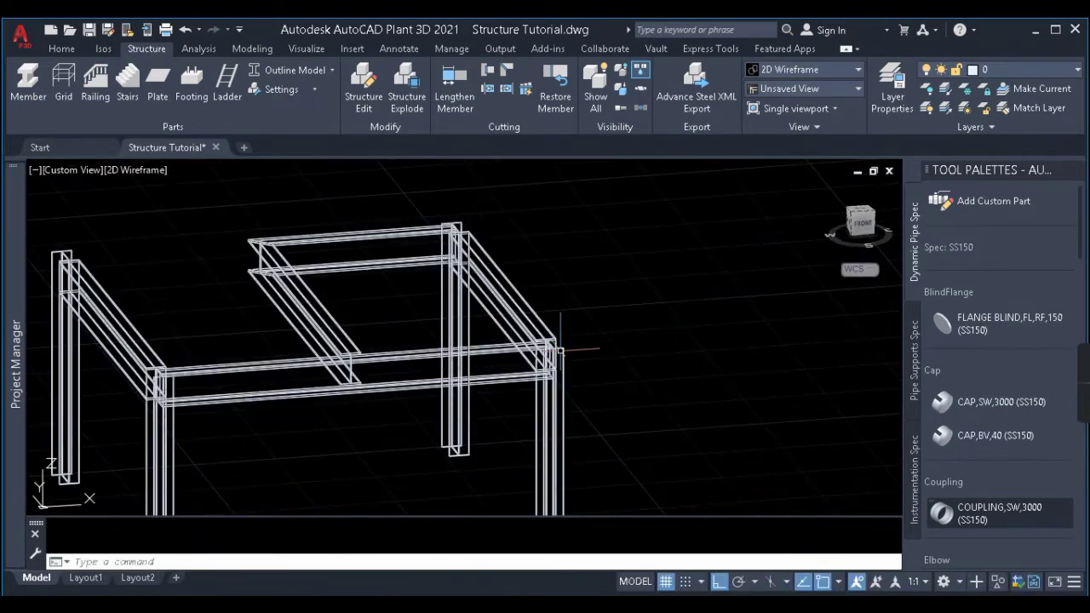
left_click(455, 332)
left_click(362, 259)
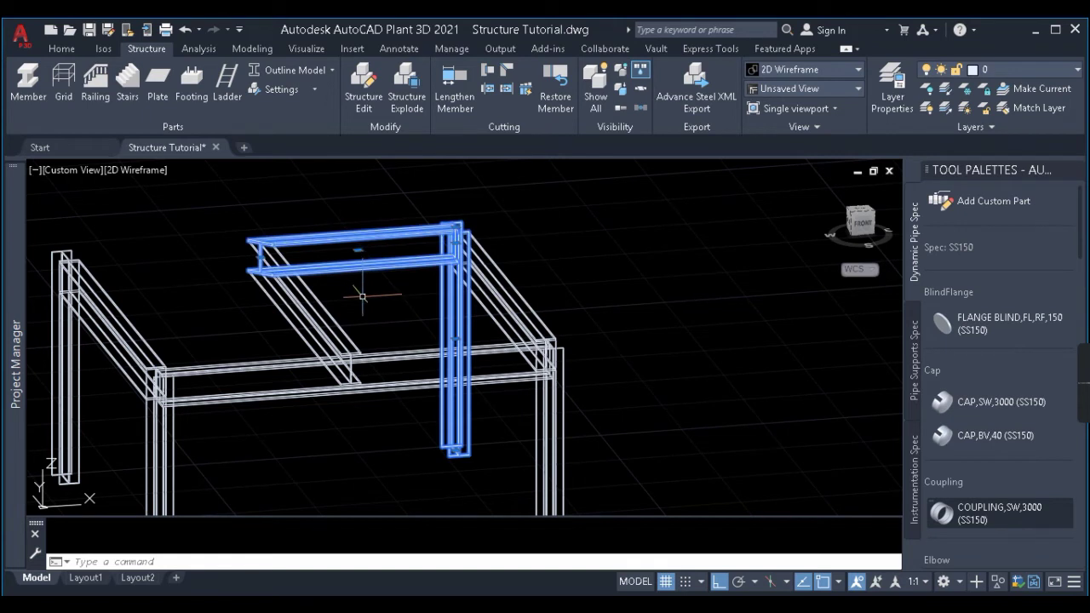
type("CO")
key("Return")
left_click(372, 306)
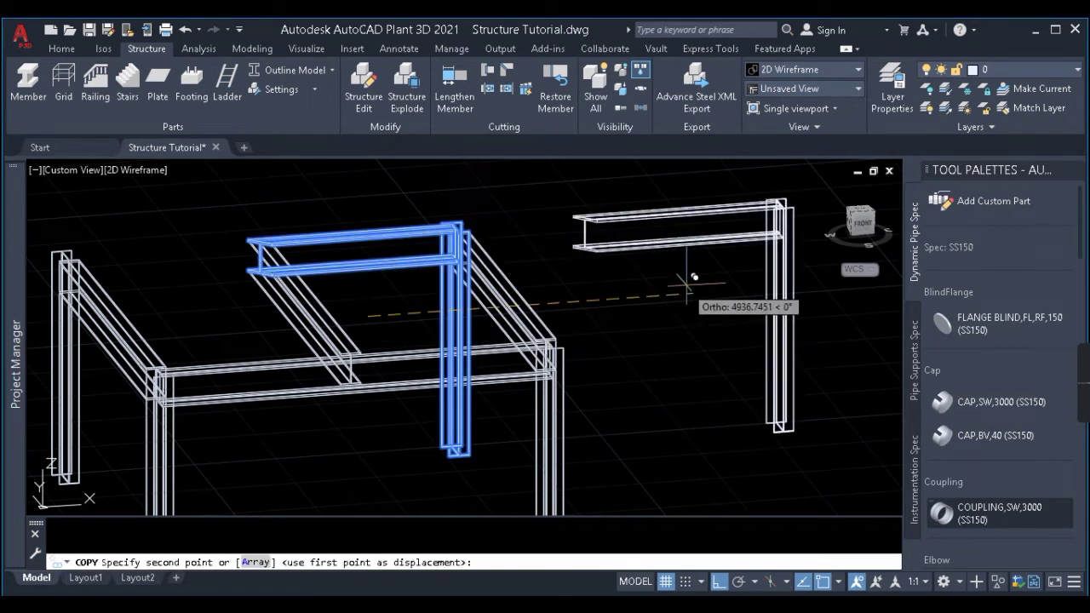
left_click(691, 281)
key("Return")
- In the front view, miter the copied beam and column together at their upper corner with Miter Cut Member
left_click(867, 230)
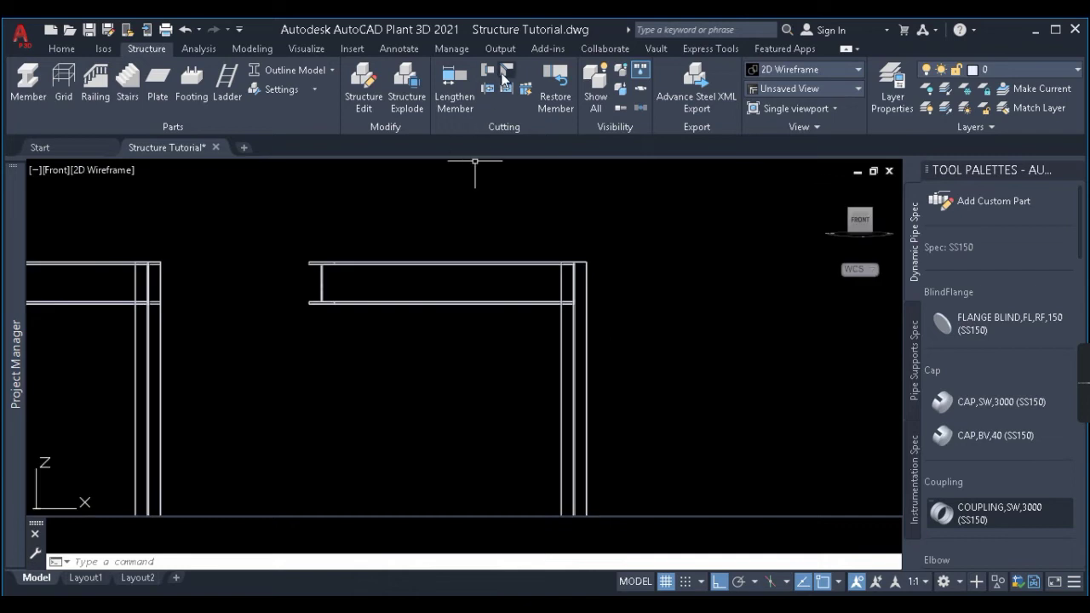
left_click(506, 69)
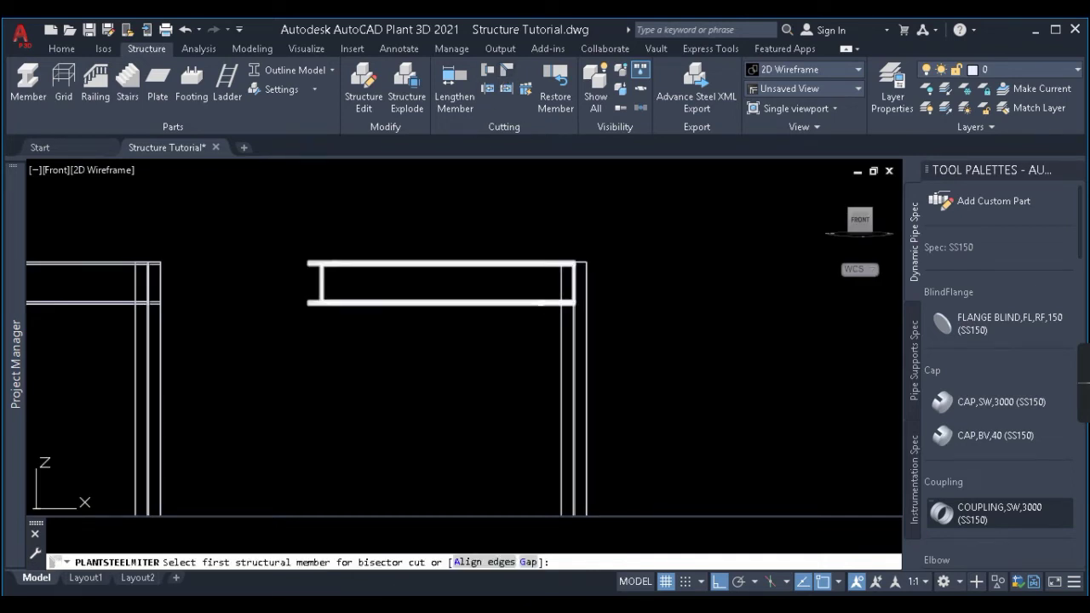
left_click(540, 304)
left_click(577, 321)
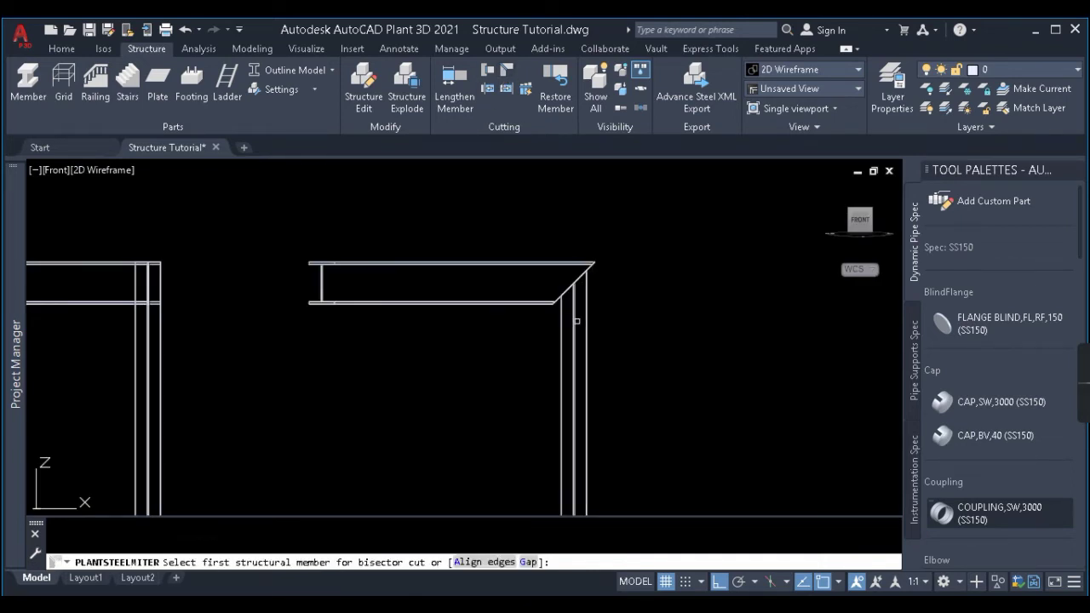
key("Escape")
scroll(562, 263, "up", 5)
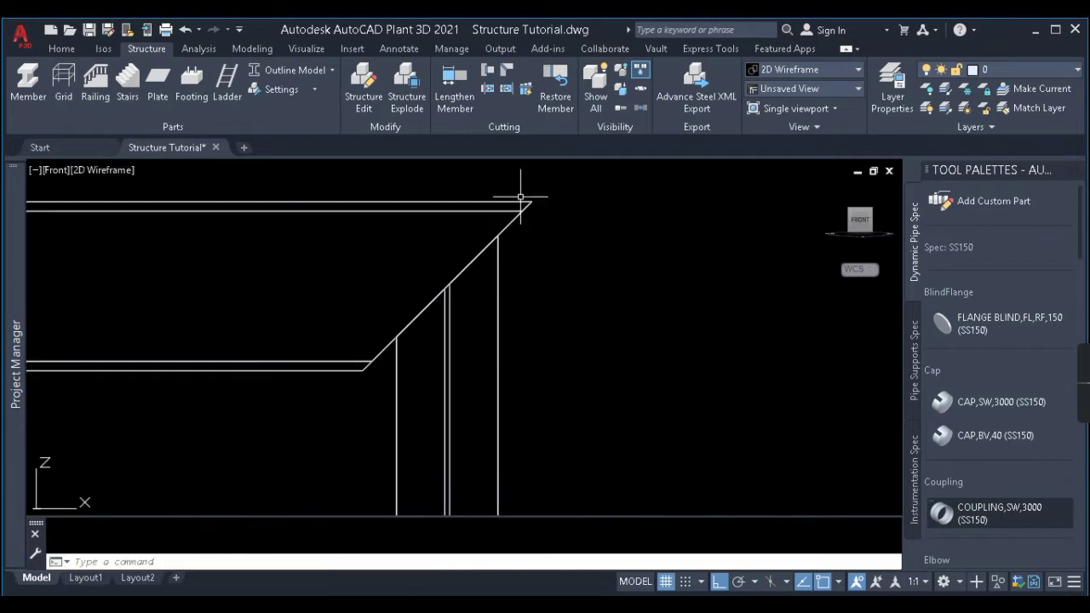
left_click(520, 197)
key("Escape")
scroll(572, 320, "down", 3)
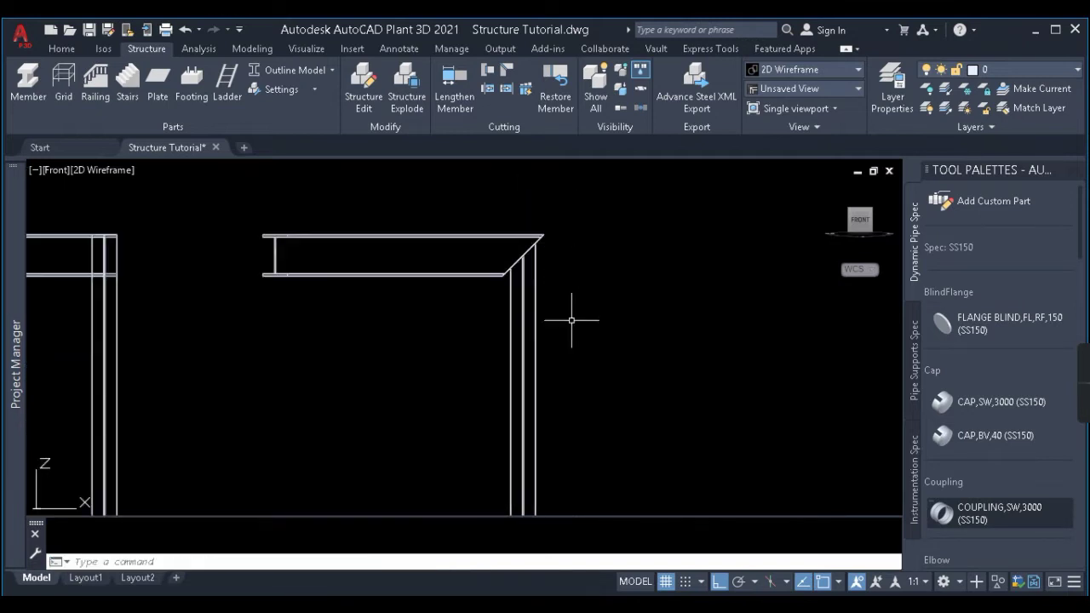
middle_click_drag(547, 252, 548, 306, "shift")
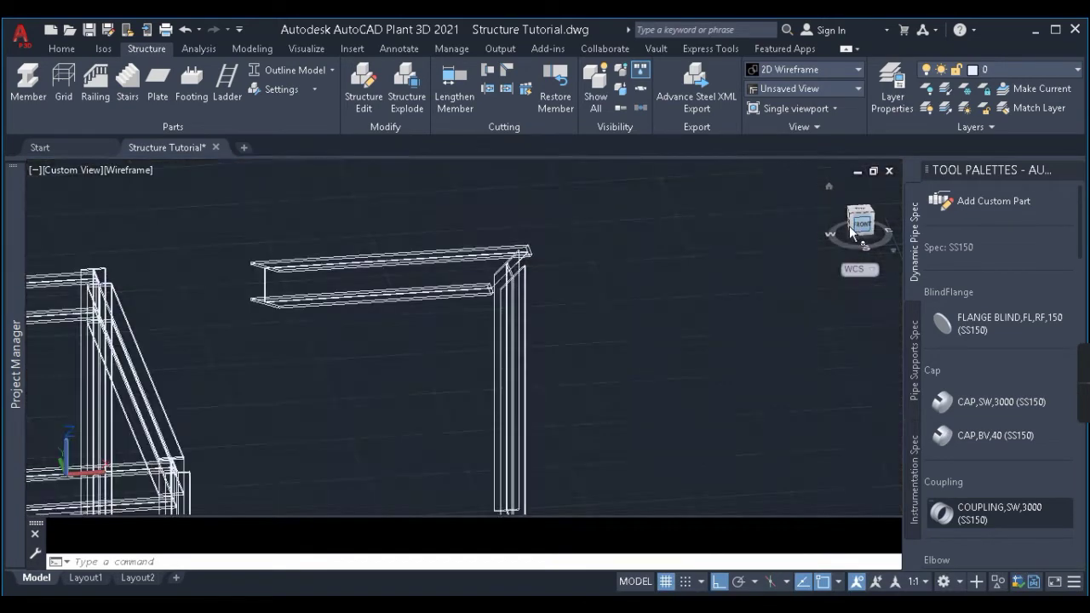
left_click(854, 227)
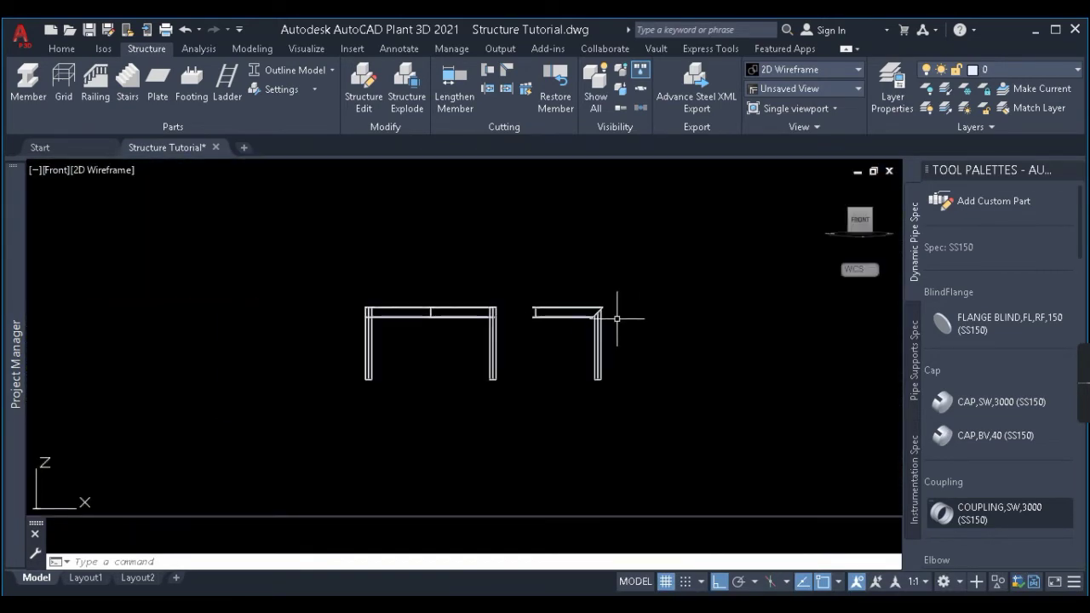
- Recut the corner between the copied beam and column with Miter Cut Member, using the Align edges option
left_click(506, 72)
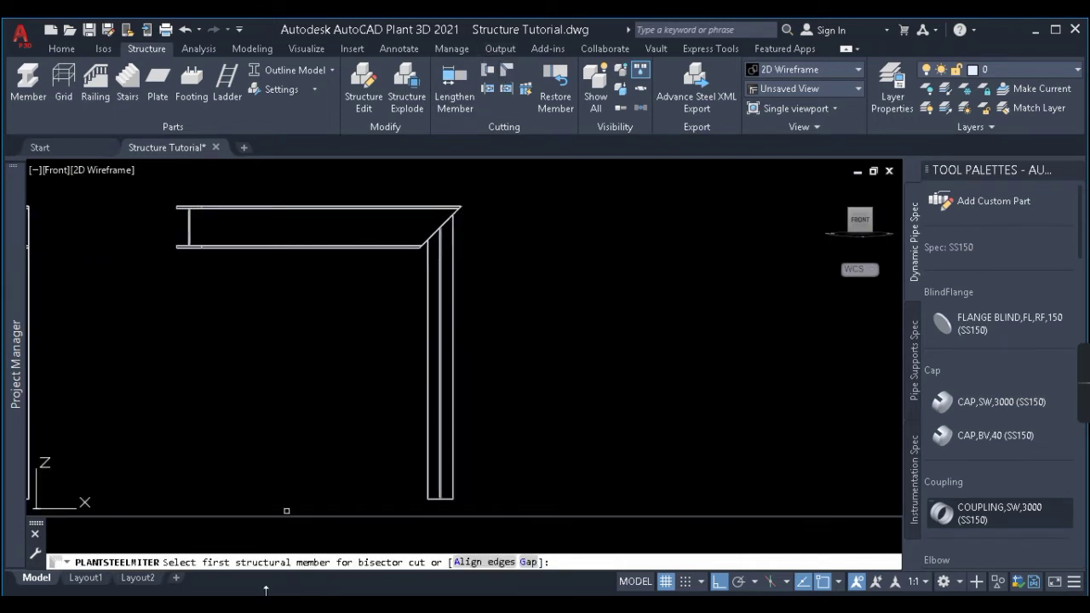
left_click(457, 562)
left_click(438, 225)
left_click(440, 260)
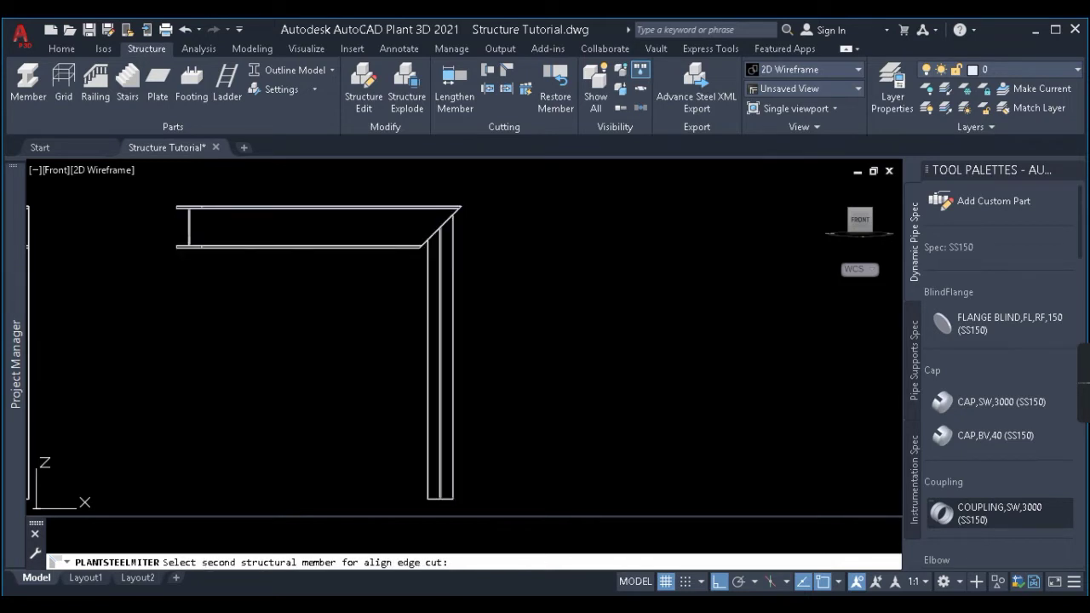
key("Escape")
scroll(451, 207, "up", 3)
scroll(451, 235, "down", 2)
scroll(453, 260, "down", 1)
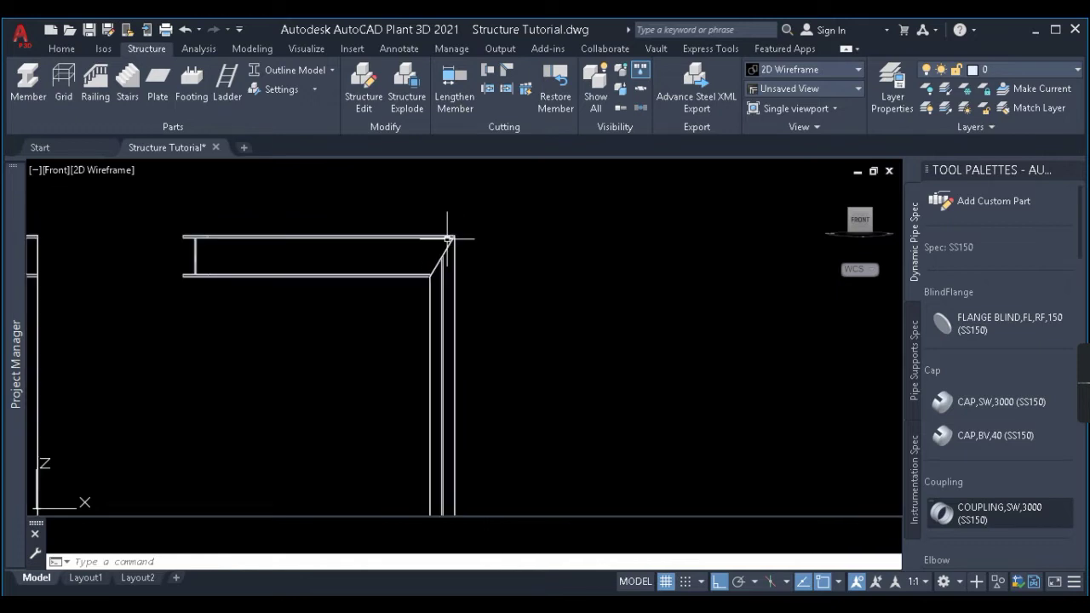
- Recut the copied beam and column corner as a bisector miter with a gap of 25
scroll(450, 280, "up", 1)
left_click(507, 69)
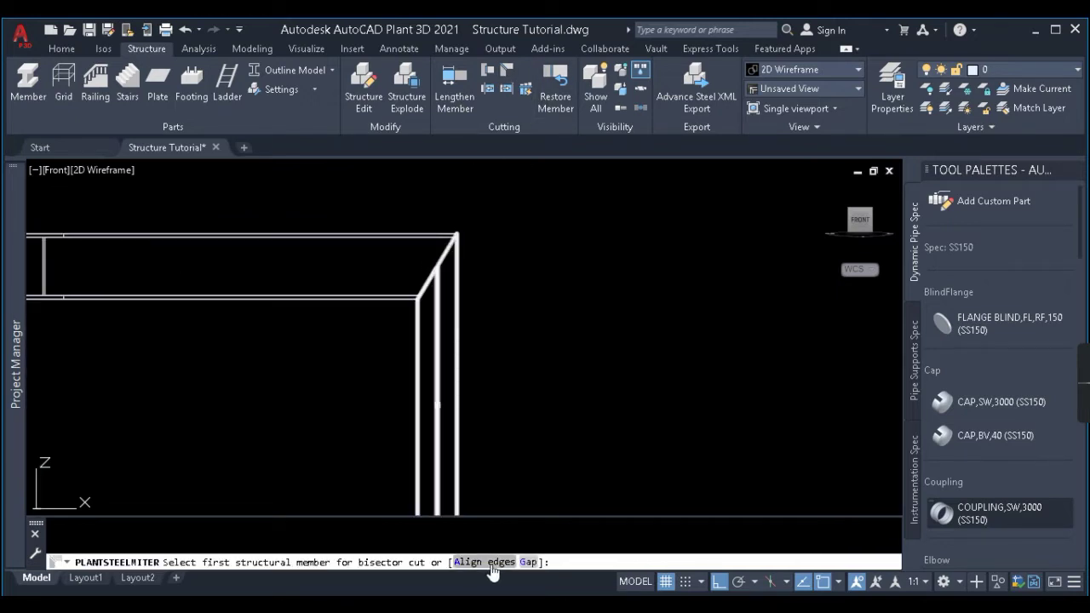
key("Escape")
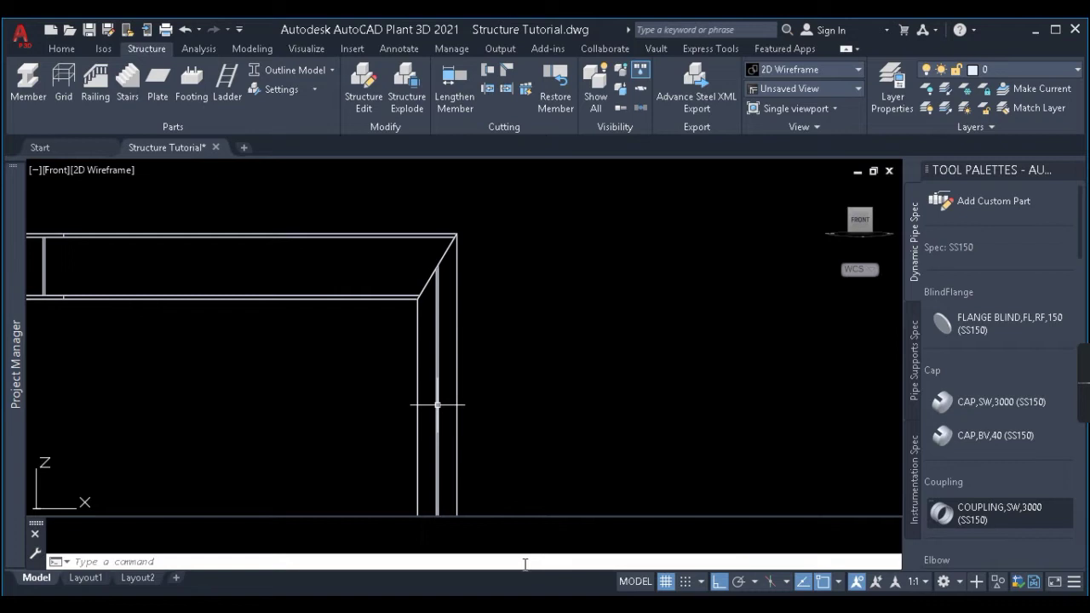
key("Return")
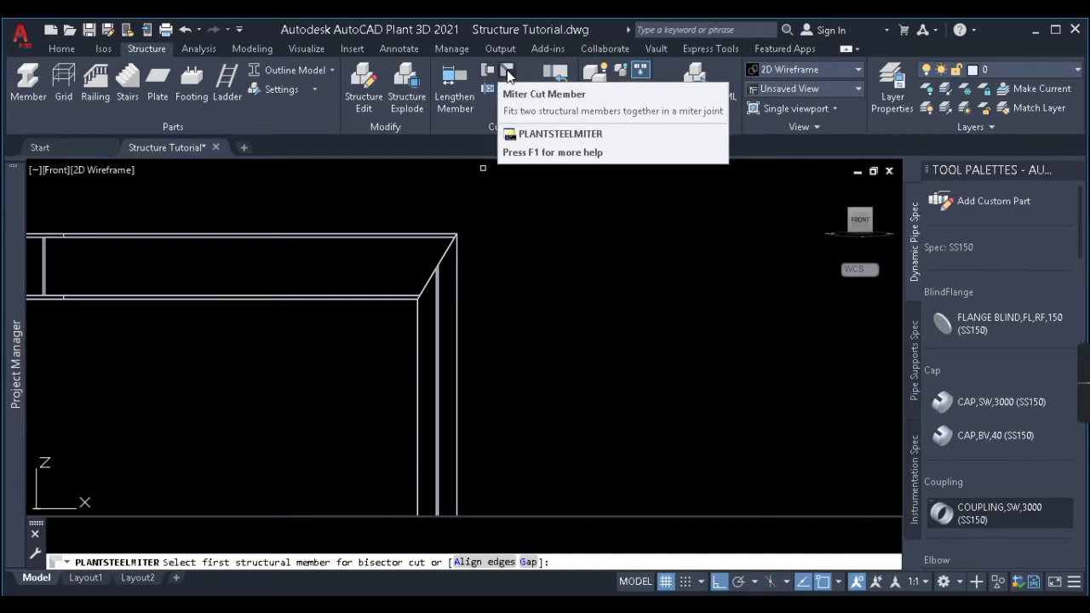
left_click(527, 562)
type("25")
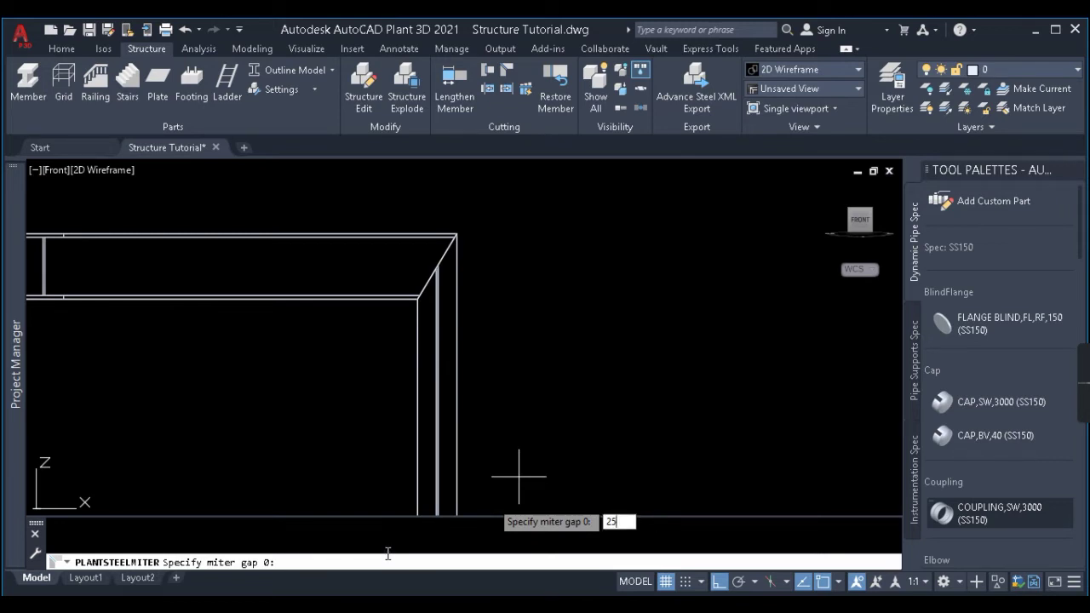
key("Return")
left_click(402, 300)
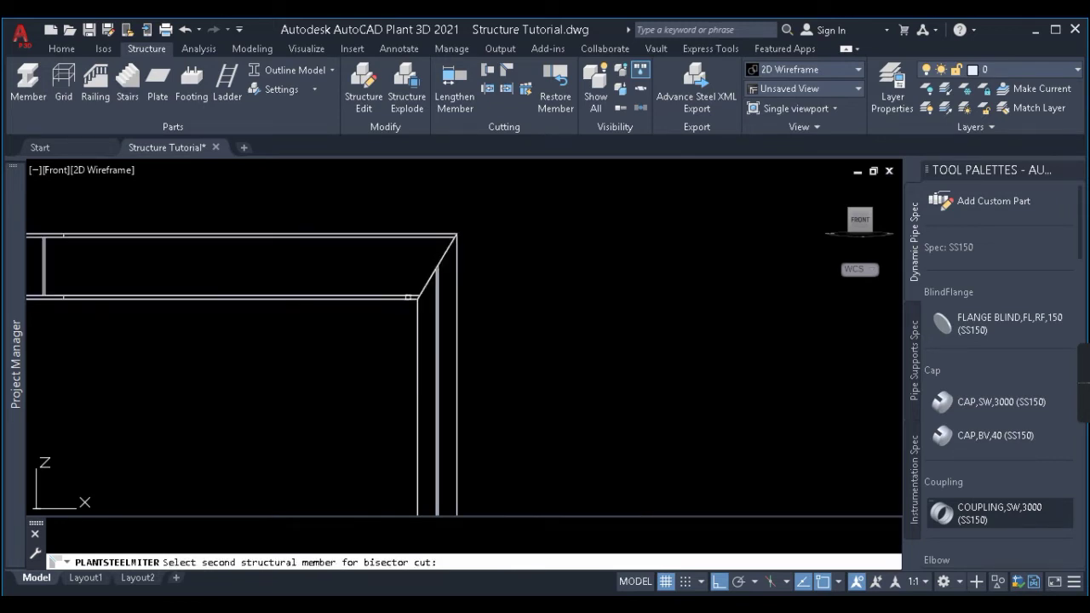
left_click(439, 287)
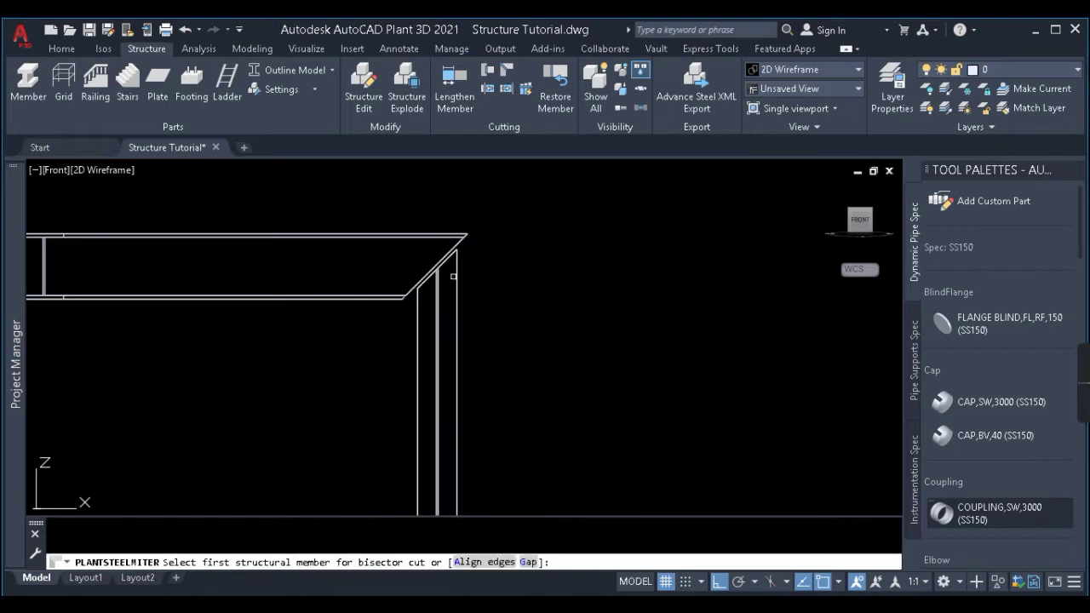
key("Escape")
scroll(346, 347, "up", 3)
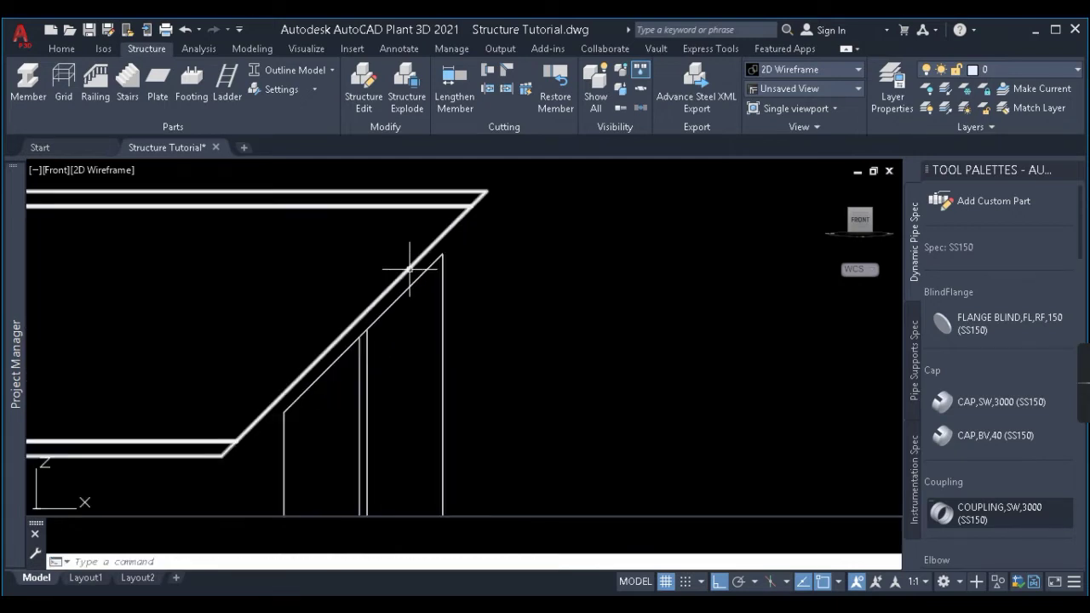
scroll(408, 285, "down", 2)
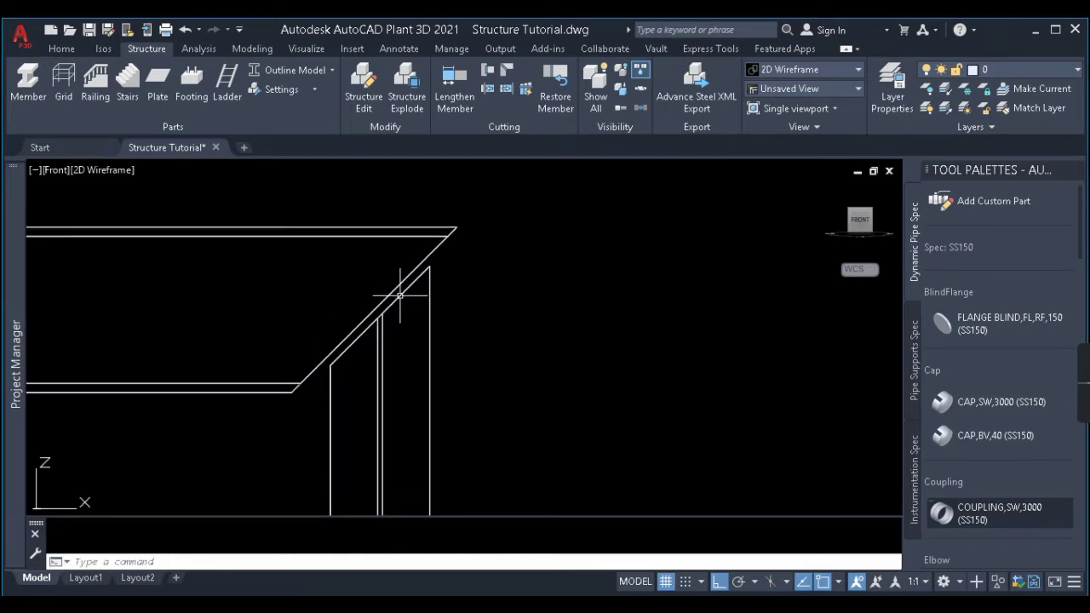
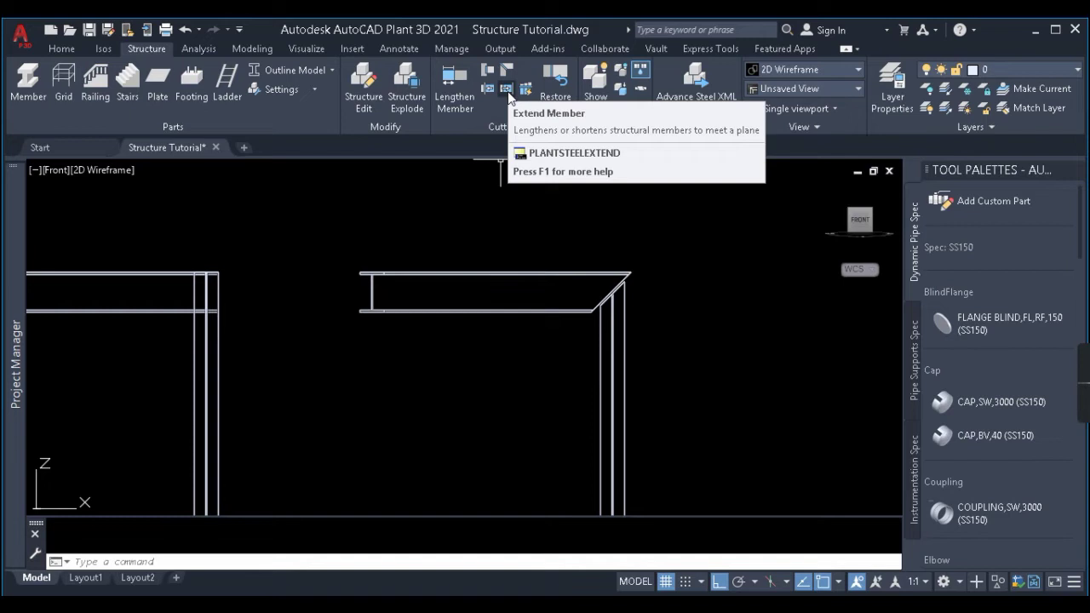
- In the top view, delete the mitered rear beam and the middle beam from the demonstration frame
left_click(861, 214)
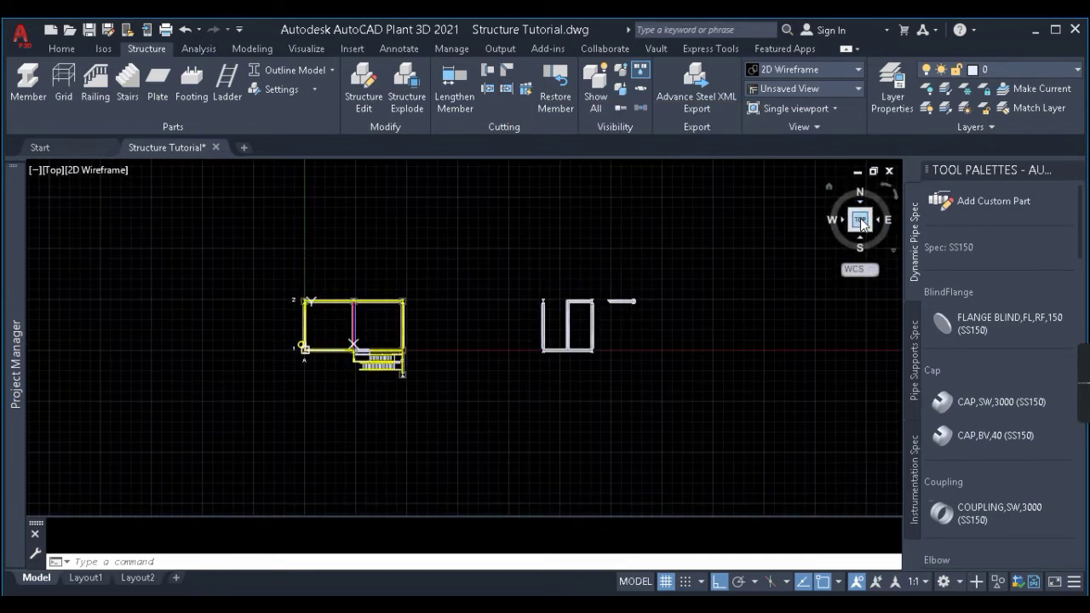
scroll(582, 332, "up", 6)
left_click(591, 304)
left_click(554, 230)
key("Delete")
- Copy the front beam along the Y axis to form a new full-width rear beam between the rear columns
left_click(593, 471)
type("c")
key("Return")
left_click(594, 421)
left_click(586, 286)
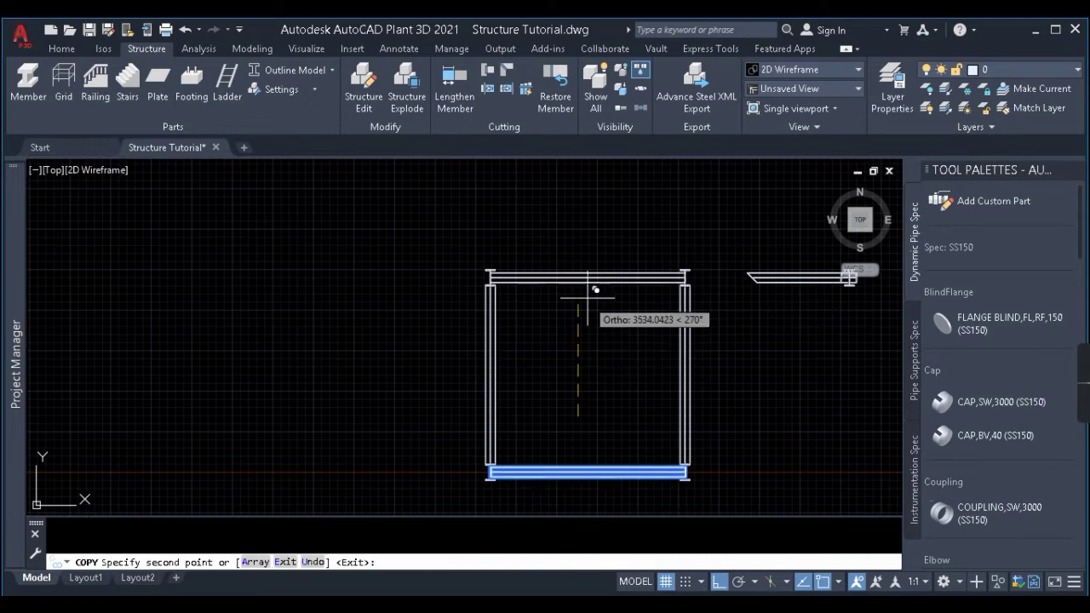
key("Return")
- Copy the west side beam to midway between the side beams and stretch the copy's north end past the rear beam
left_click(496, 335)
left_click(451, 341)
type("c")
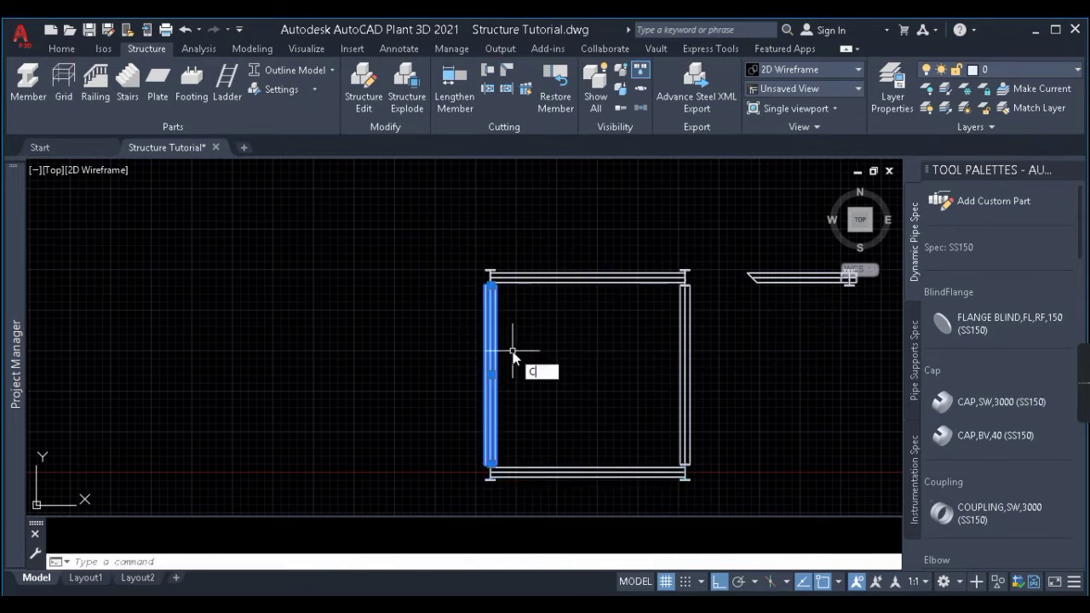
key("Return")
left_click(500, 361)
type("300")
key("Return")
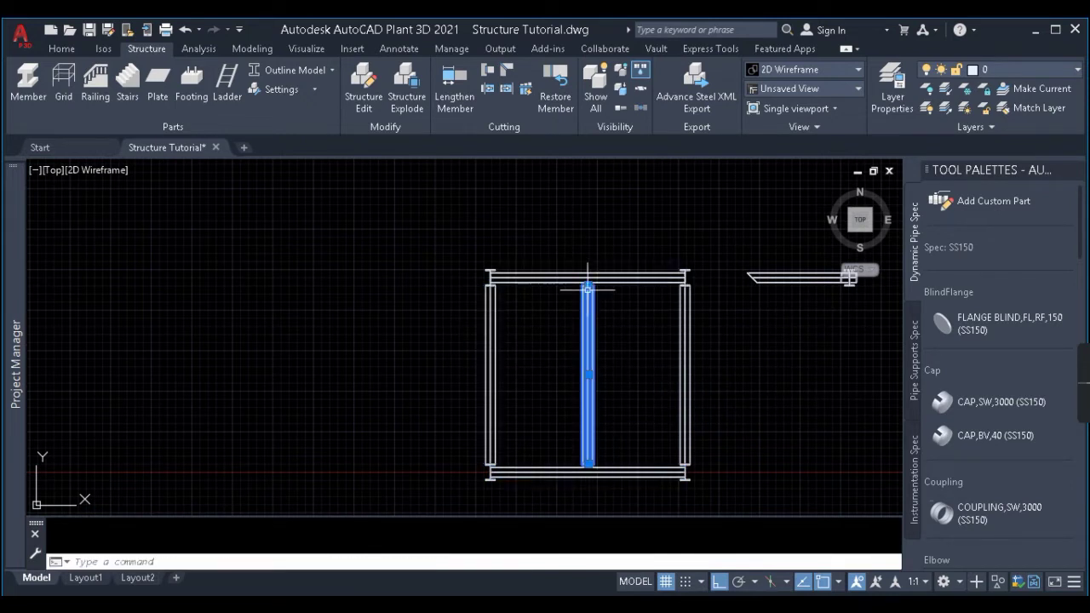
key("Return")
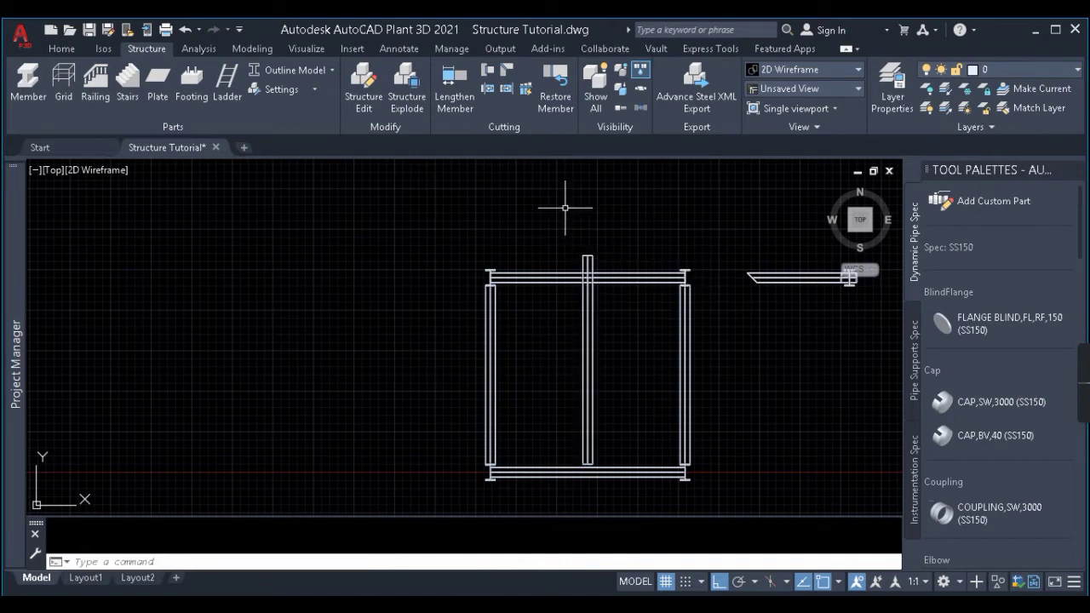
left_click(486, 90)
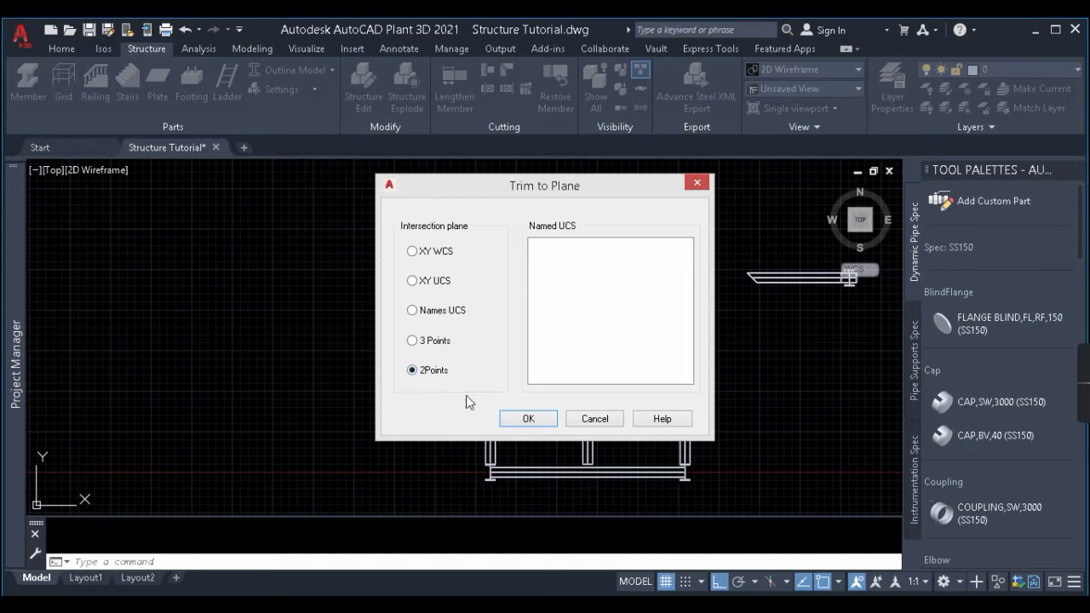
left_click(529, 418)
scroll(608, 292, "up", 5)
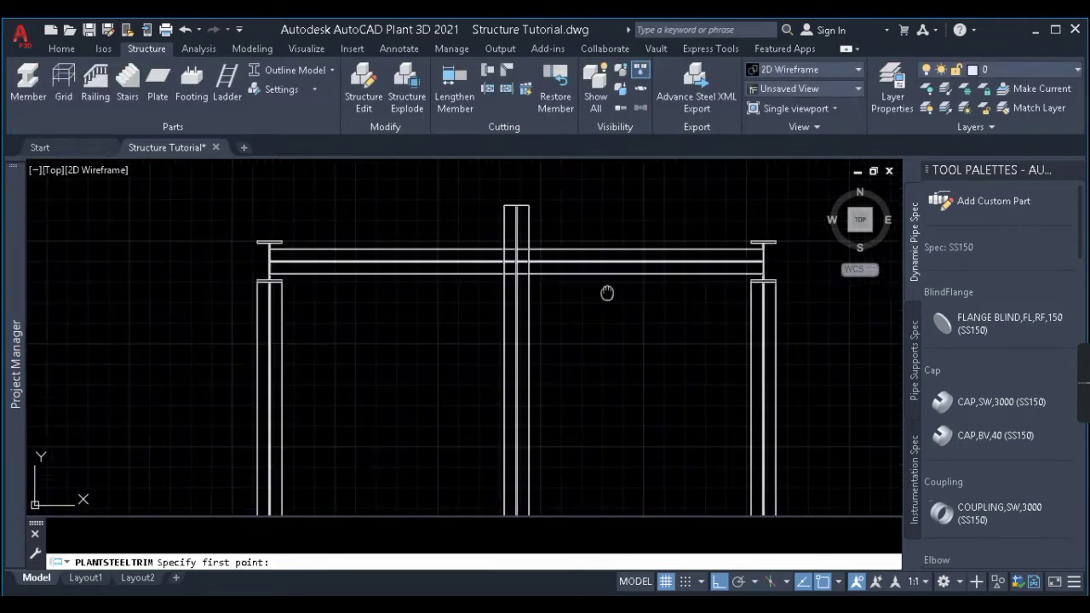
scroll(452, 266, "up", 4)
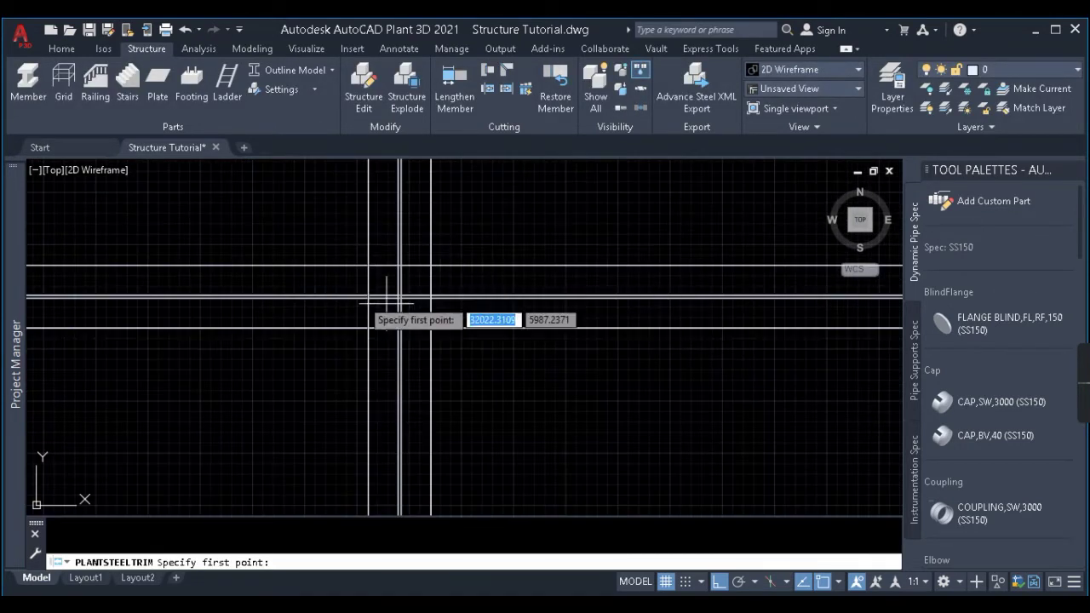
scroll(458, 252, "down", 5)
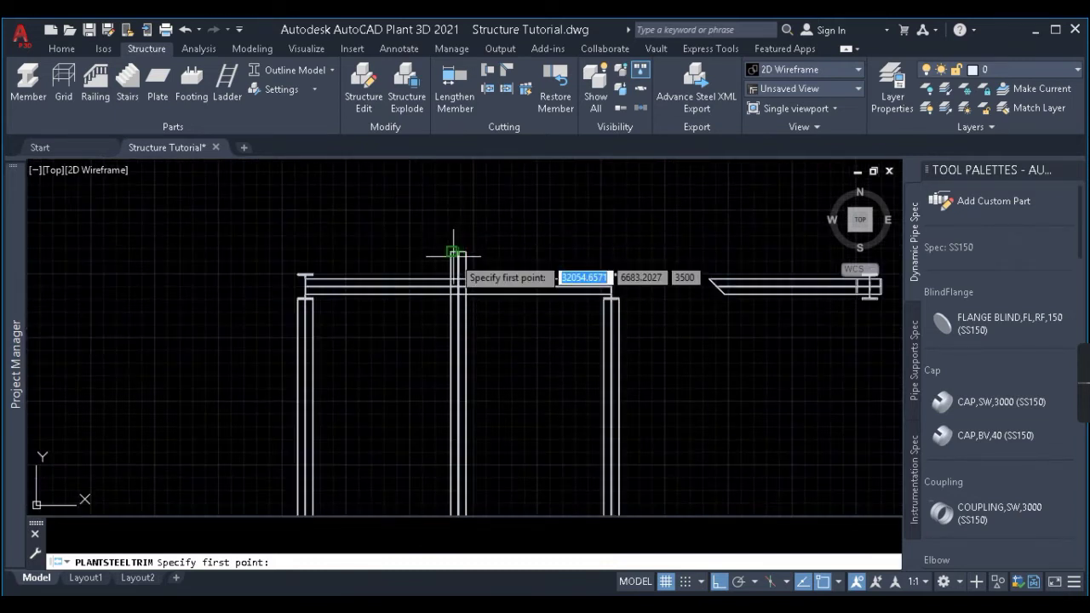
scroll(637, 294, "up", 6)
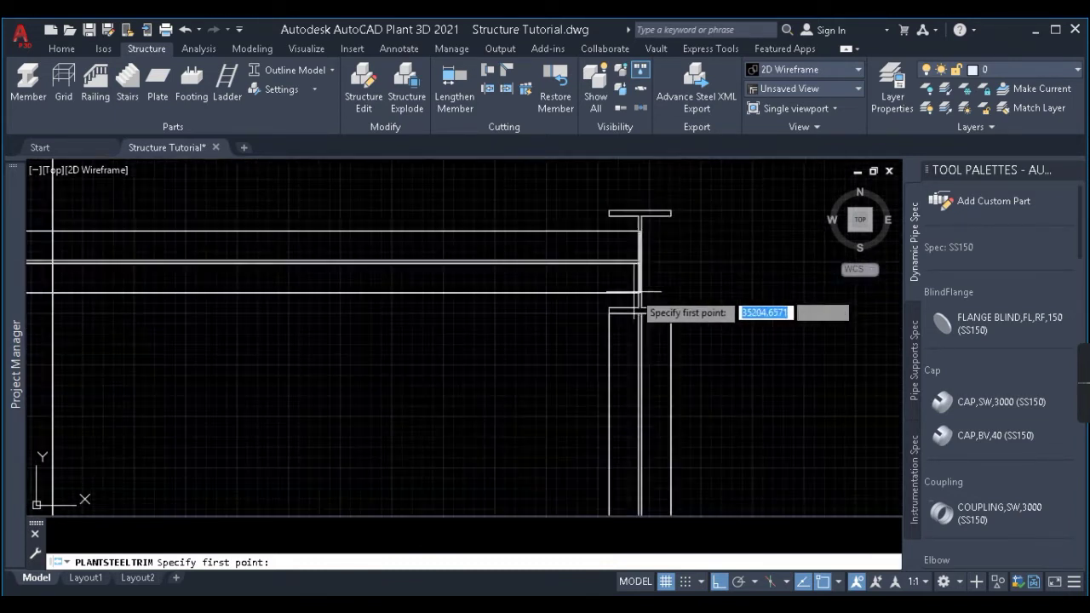
mouse_move(641, 270)
middle_mouse_down()
mouse_move(767, 287)
mouse_move(724, 303)
middle_mouse_up()
scroll(724, 303, "up", 3)
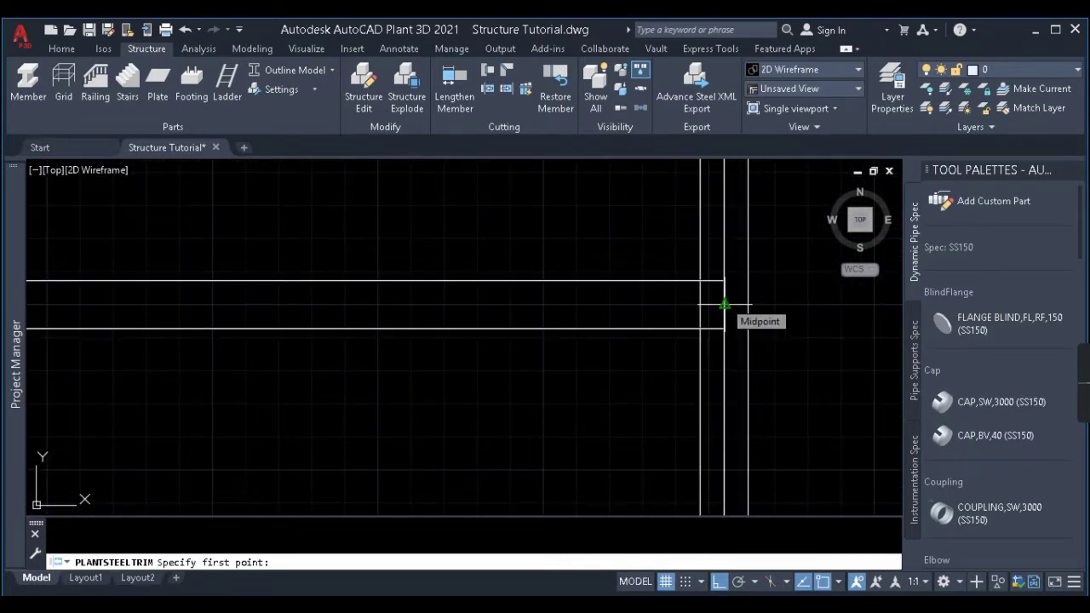
left_click(725, 304)
scroll(724, 304, "down", 5)
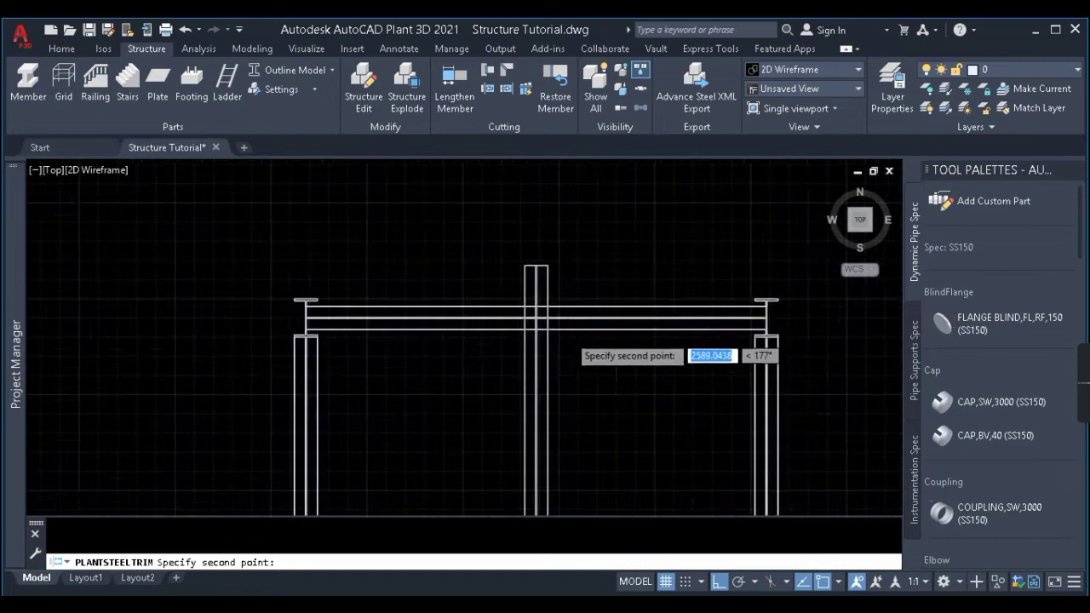
scroll(567, 334, "up", 2)
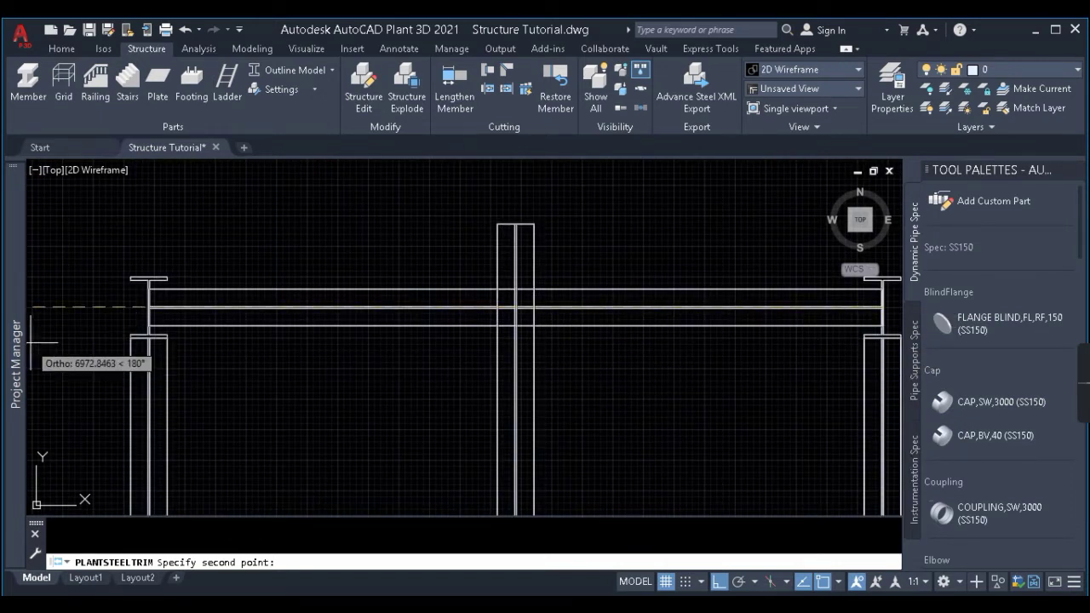
left_click(712, 380)
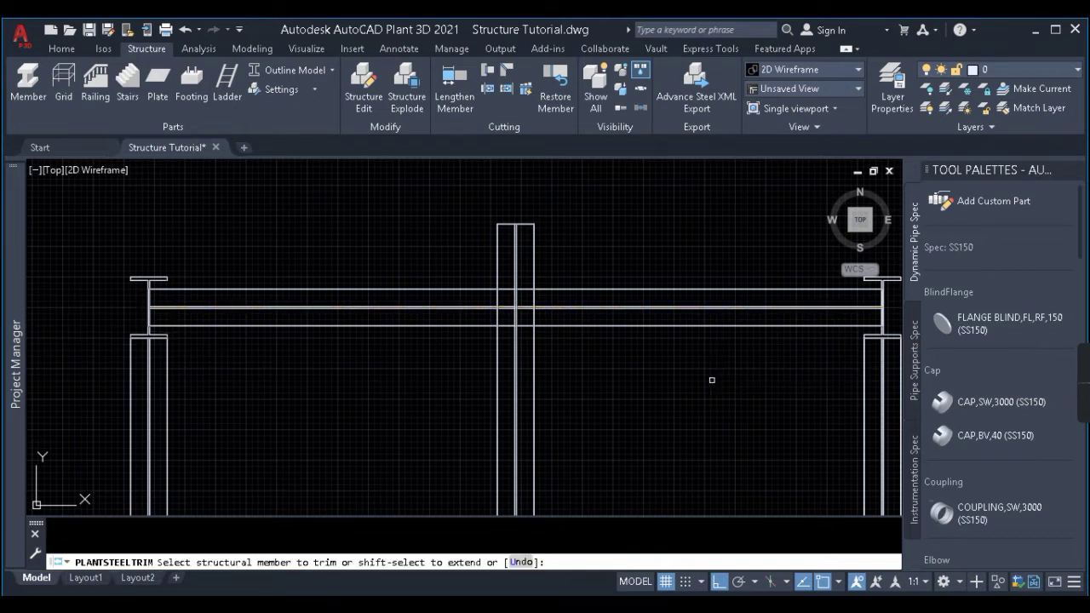
left_click(882, 312)
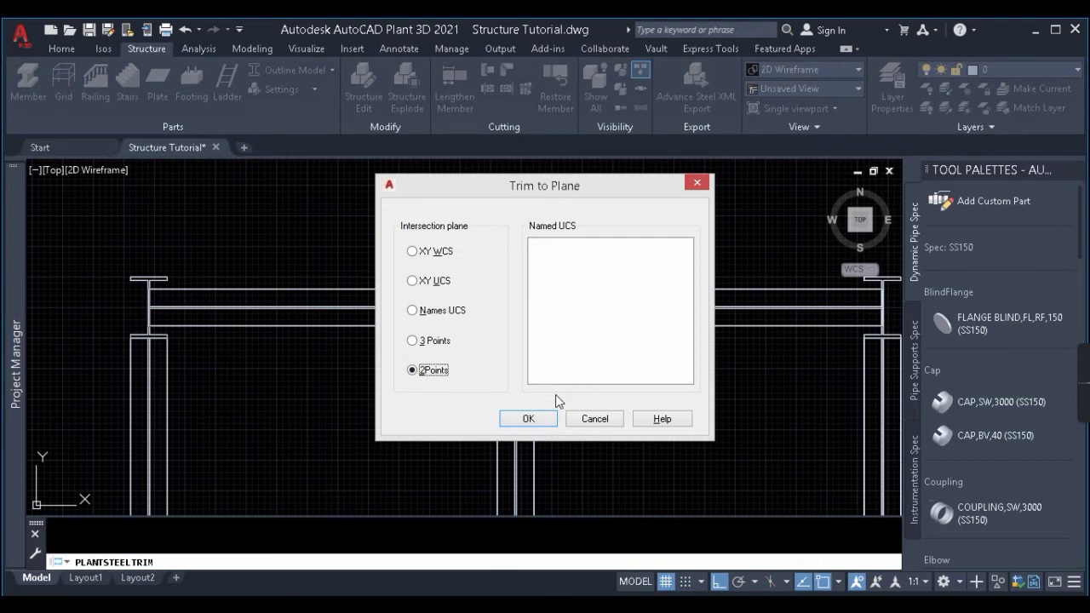
- Trim the middle beam's projecting north end to a two-point plane along the rear beam's web centerline
left_click(529, 419)
scroll(852, 316, "up", 5)
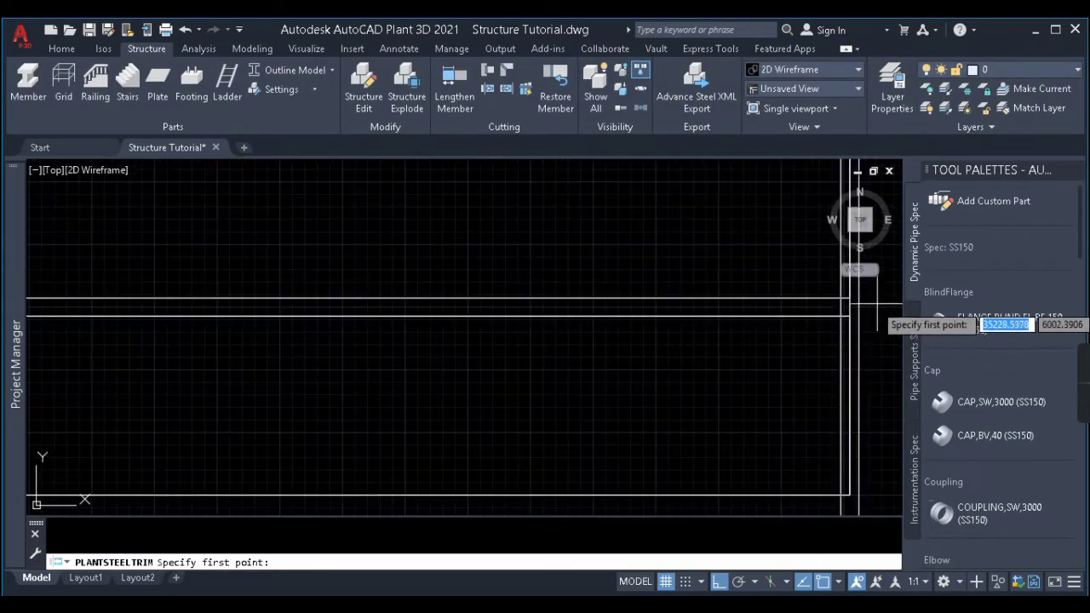
scroll(833, 303, "down", 2)
left_click(832, 303)
scroll(627, 298, "up", 6)
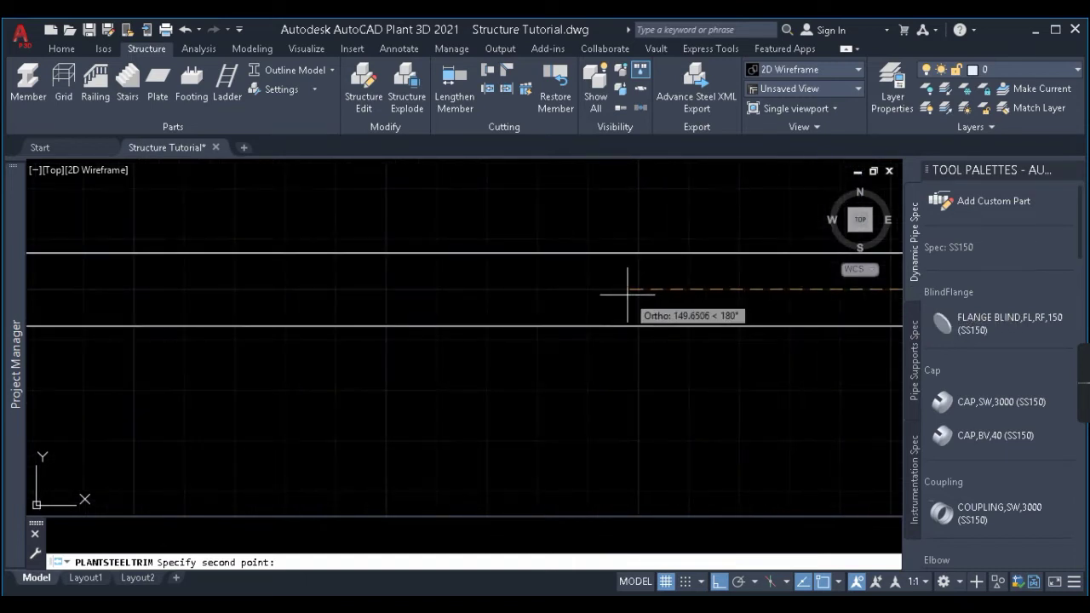
left_click(626, 295)
scroll(706, 258, "down", 4)
scroll(720, 260, "up", 4)
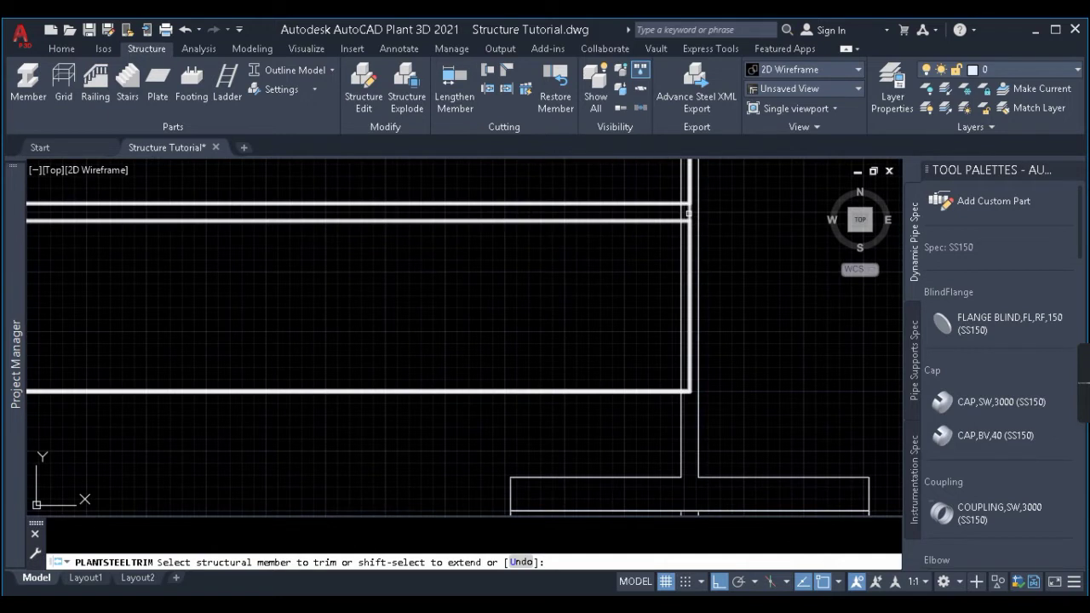
scroll(688, 213, "down", 5)
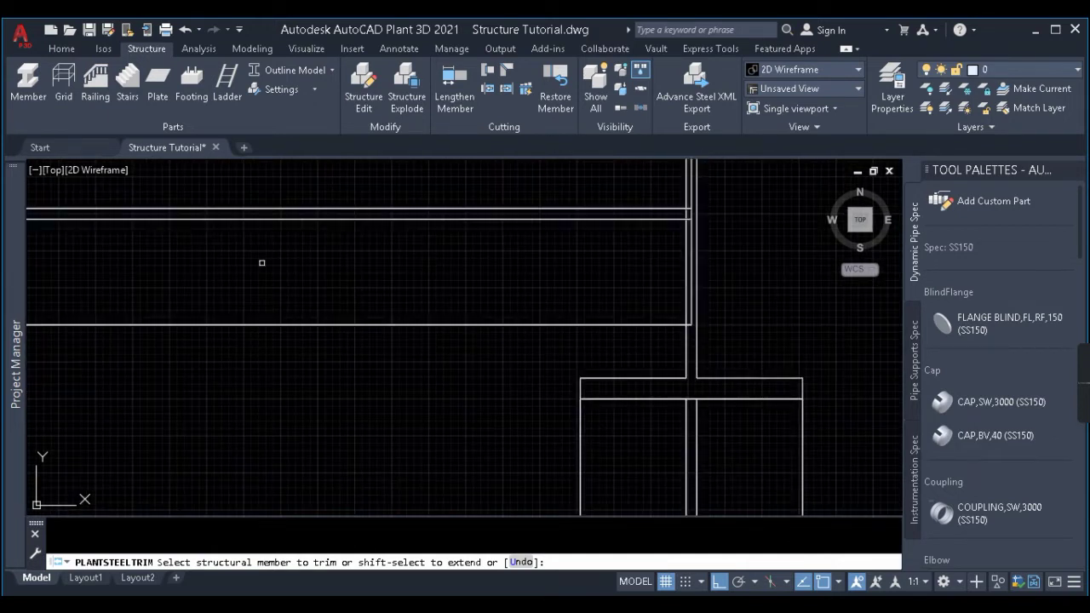
scroll(482, 242, "up", 2)
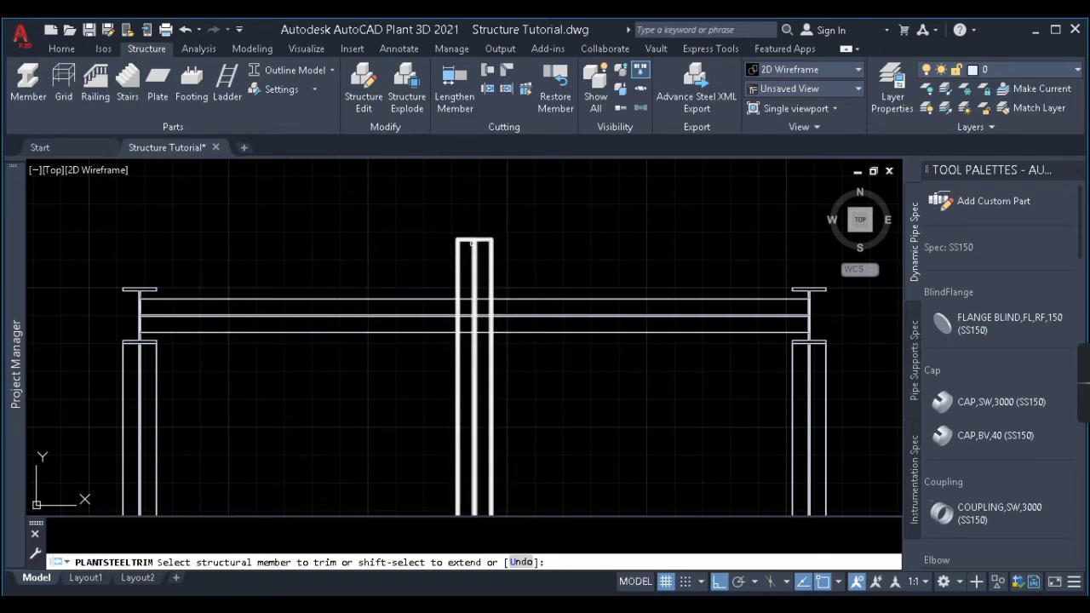
left_click(473, 238)
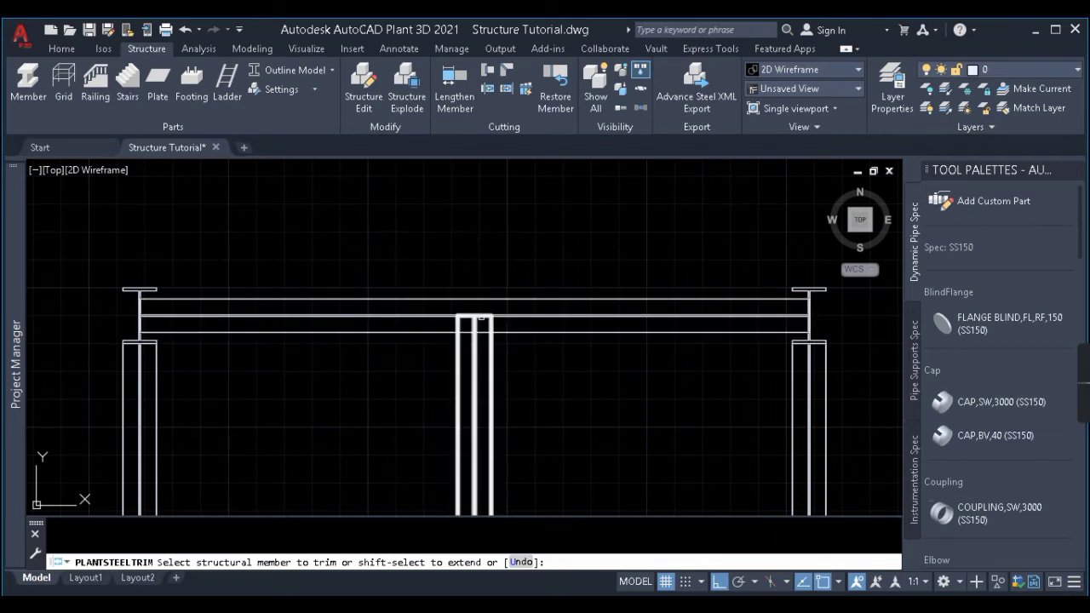
scroll(492, 303, "up", 8)
scroll(336, 274, "up", 4)
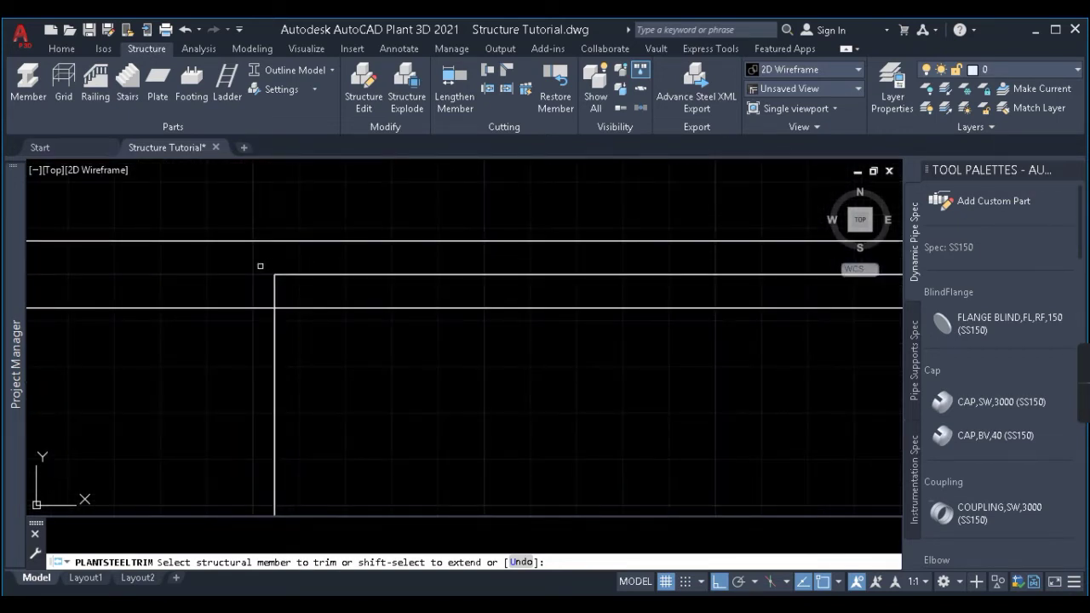
scroll(500, 267, "down", 3)
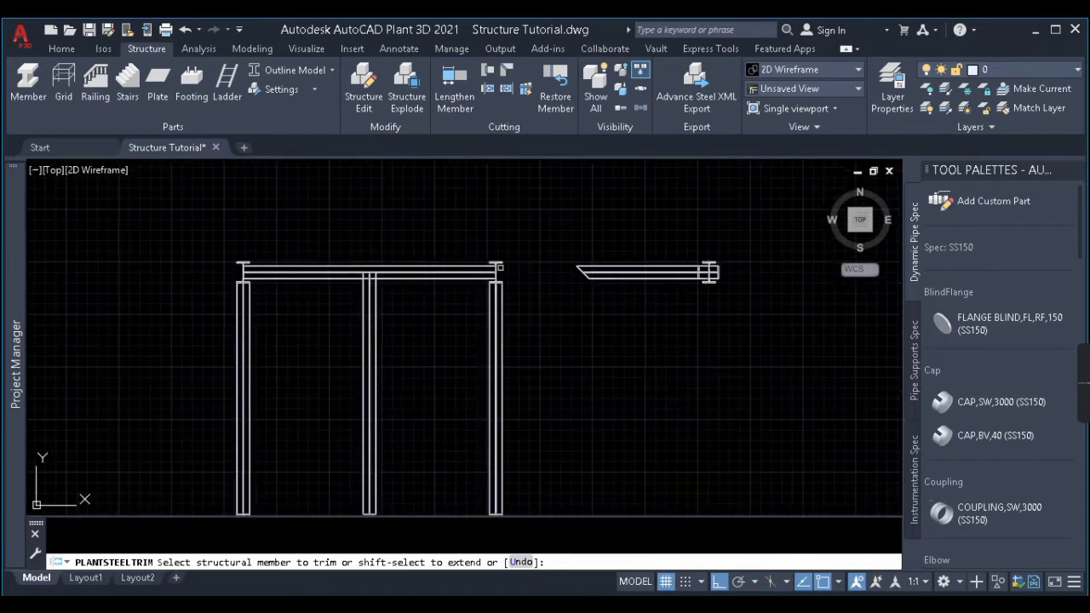
- Leave the trim command and undo the trim of the middle beam's north end
left_click(369, 281, "shift")
scroll(393, 250, "down", 4)
key("Escape")
scroll(414, 253, "up", 12)
scroll(452, 262, "down", 4)
scroll(477, 262, "down", 4)
- Trim the middle beam to a two-point plane along the rear beam, removing the long portion south of it
left_click(488, 89)
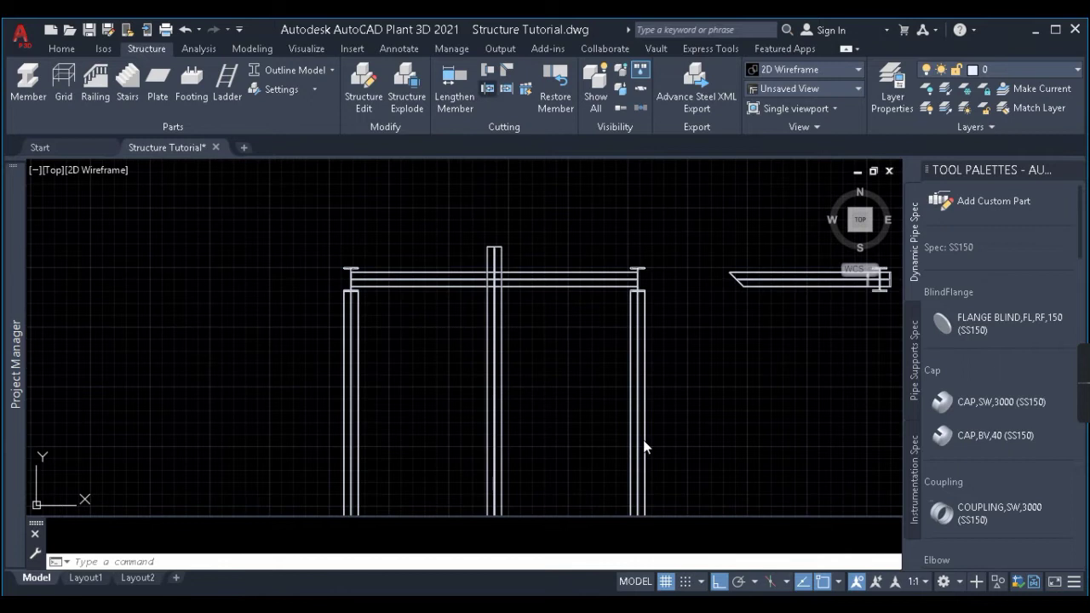
left_click(550, 420)
scroll(579, 272, "up", 6)
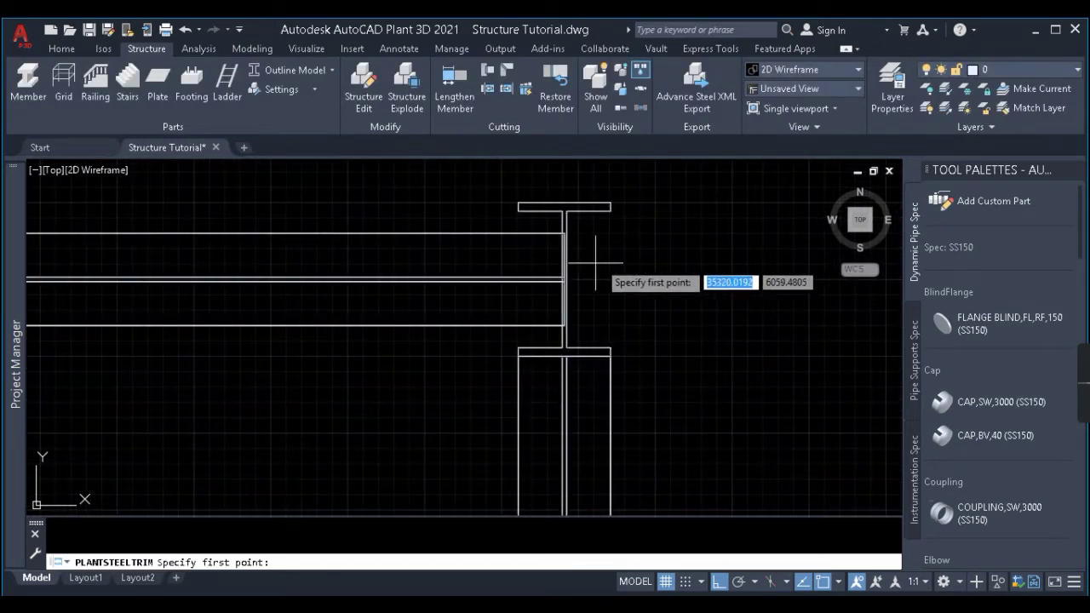
left_click(552, 309)
scroll(656, 309, "down", 2)
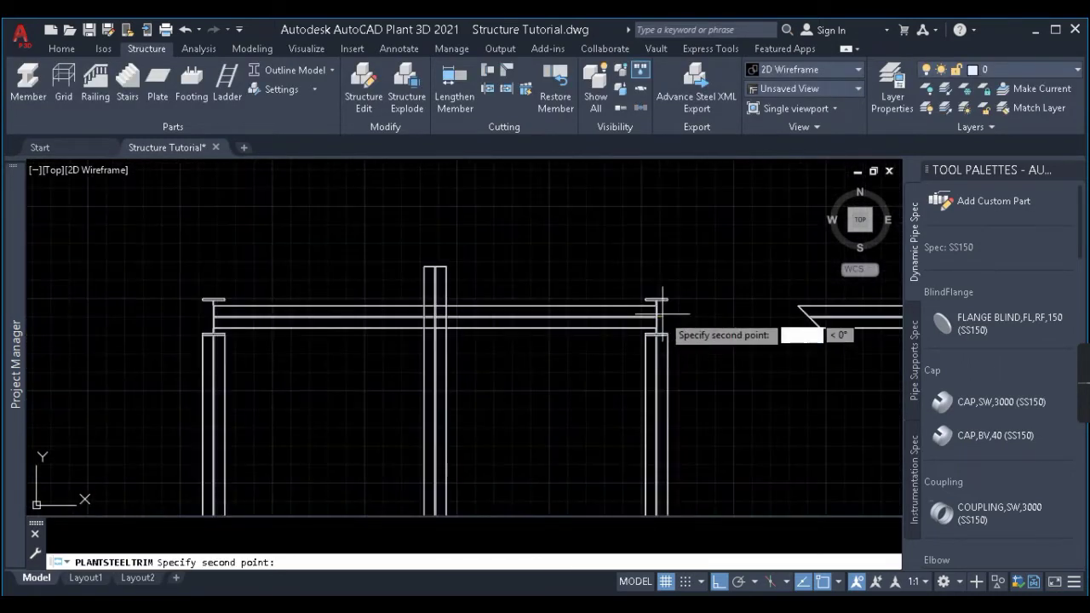
left_click(313, 237)
scroll(411, 256, "down", 5)
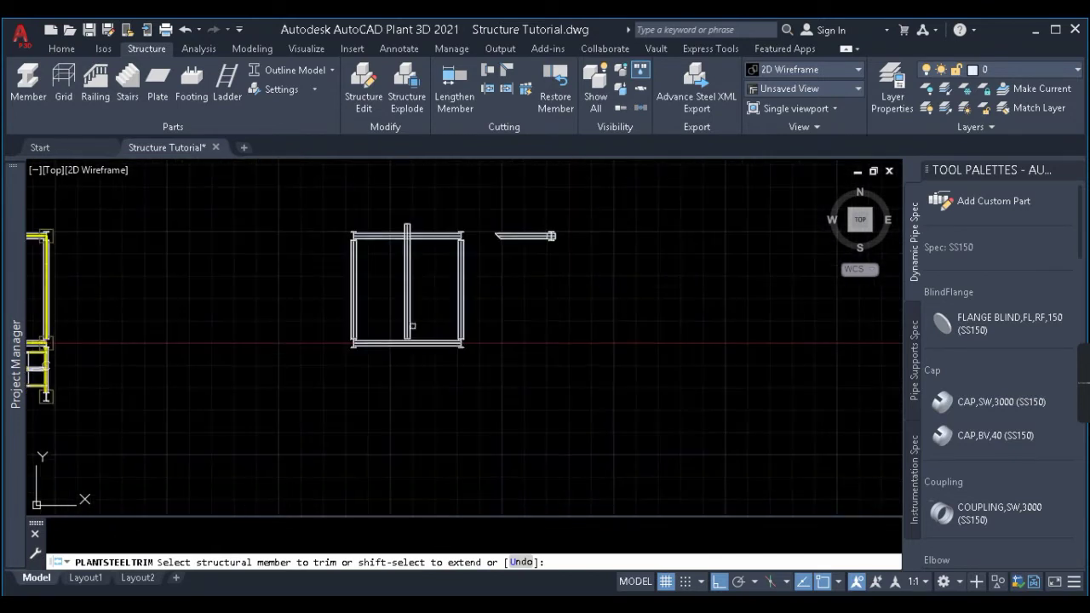
scroll(412, 231, "up", 4)
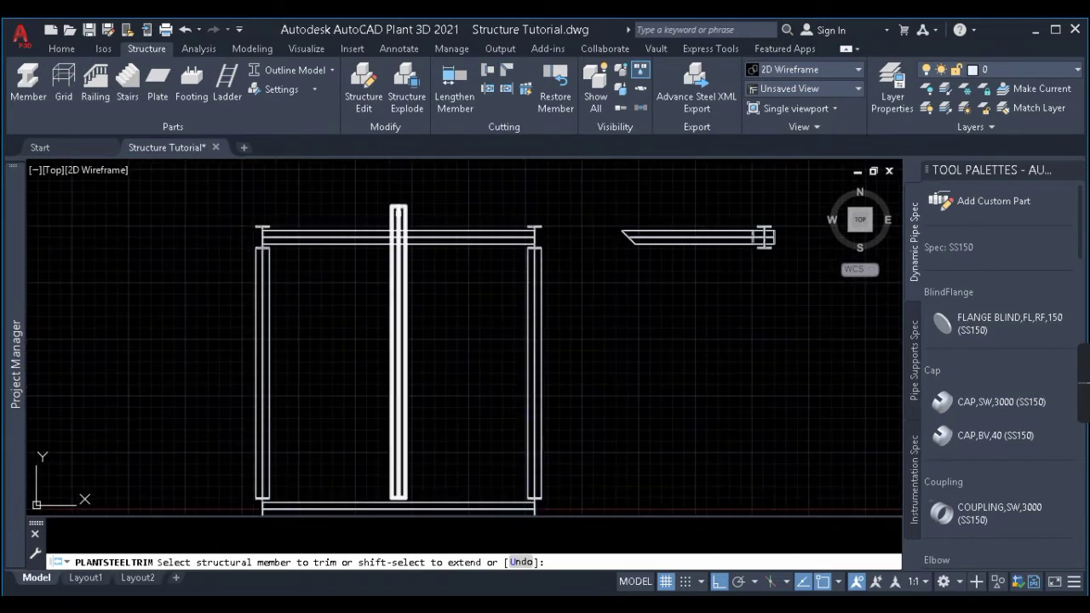
left_click(398, 358)
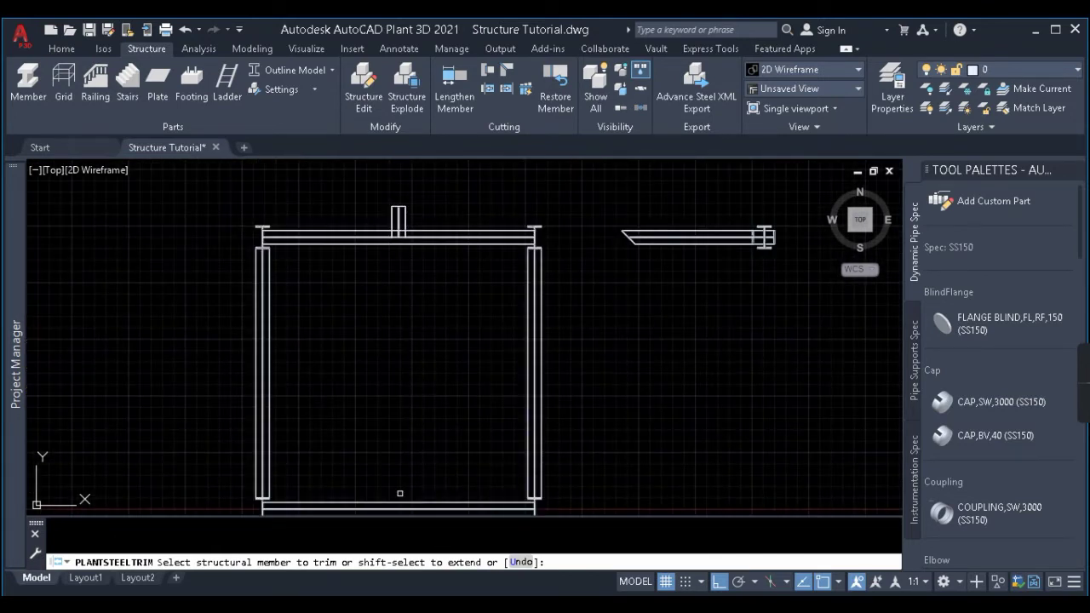
scroll(426, 255, "up", 3)
key("Return")
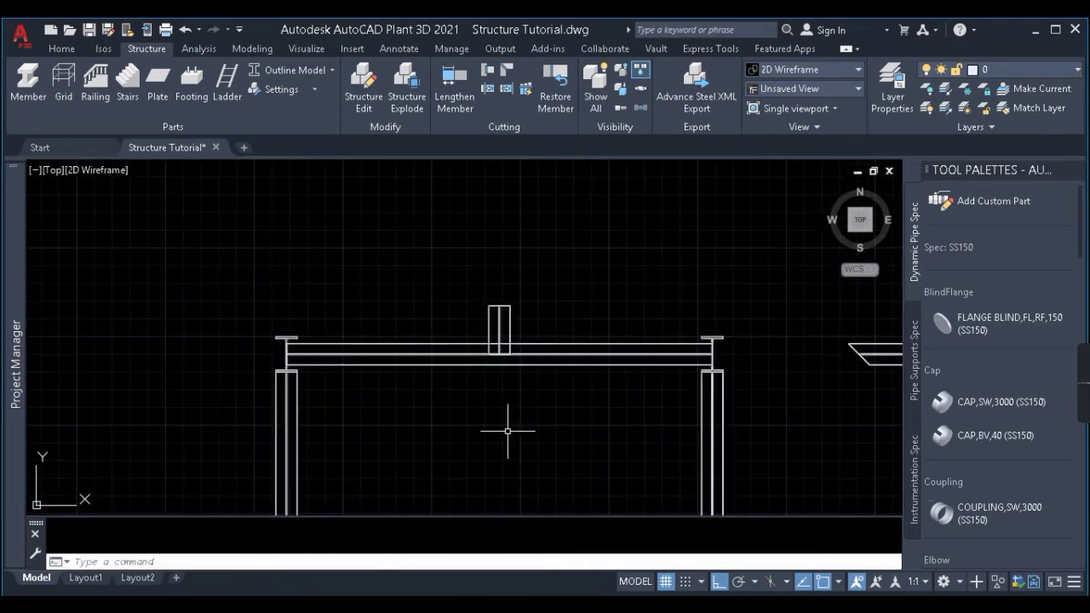
- Undo the trim that removed the middle beam's southern portion
left_click(530, 313)
left_click(358, 269)
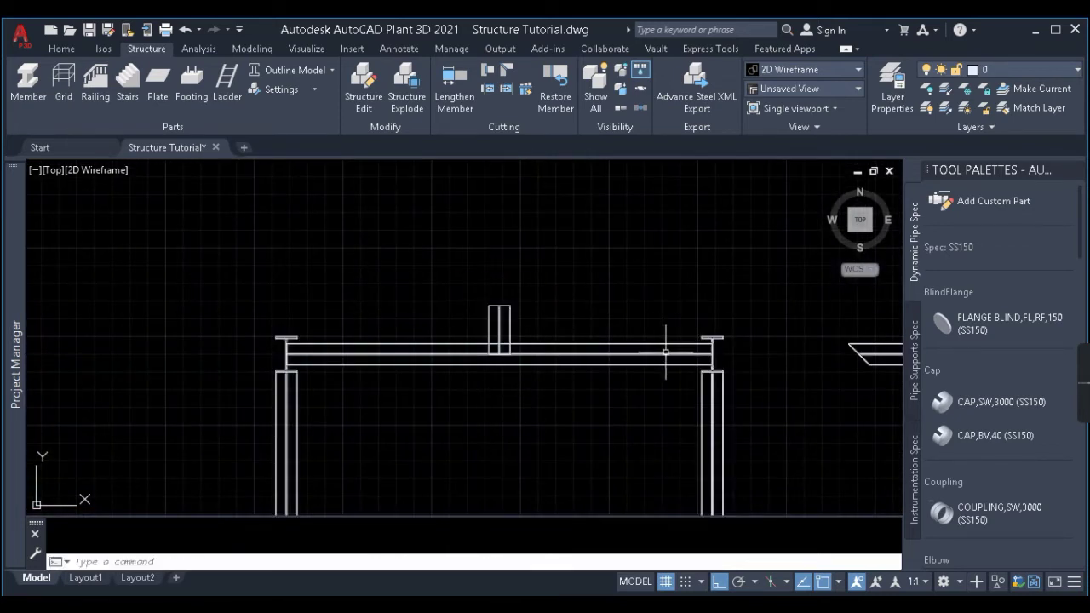
scroll(681, 351, "down", 2)
- Show the demonstration frames from the front and align the UCS XY plane with that view
left_click(487, 68)
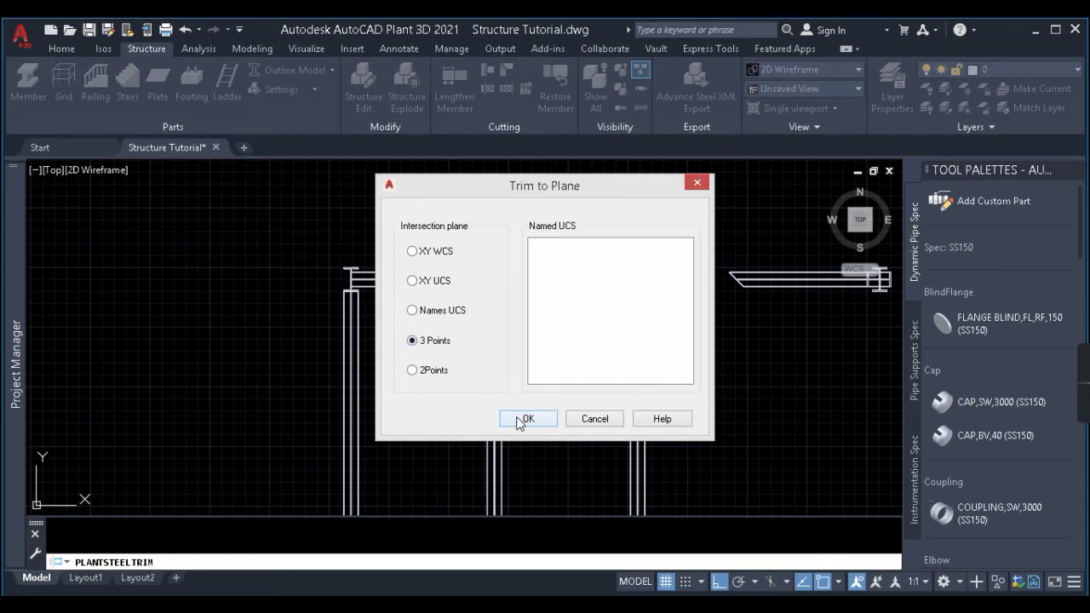
left_click(526, 418)
scroll(523, 332, "down", 3)
middle_click_drag(523, 341, 584, 338, "shift")
scroll(526, 346, "up", 5)
left_click(857, 232)
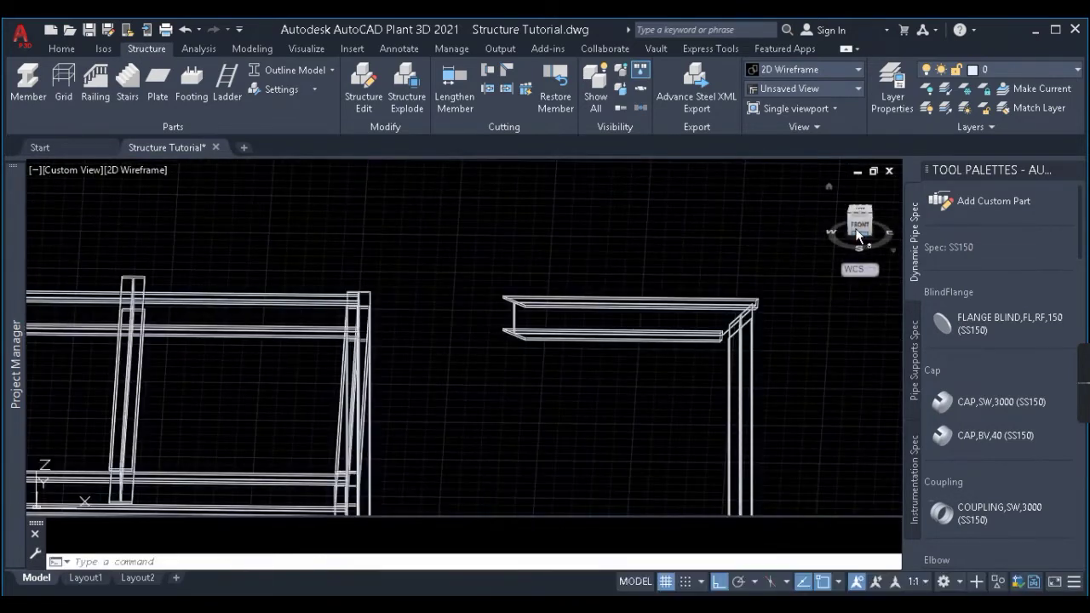
scroll(626, 315, "up", 3)
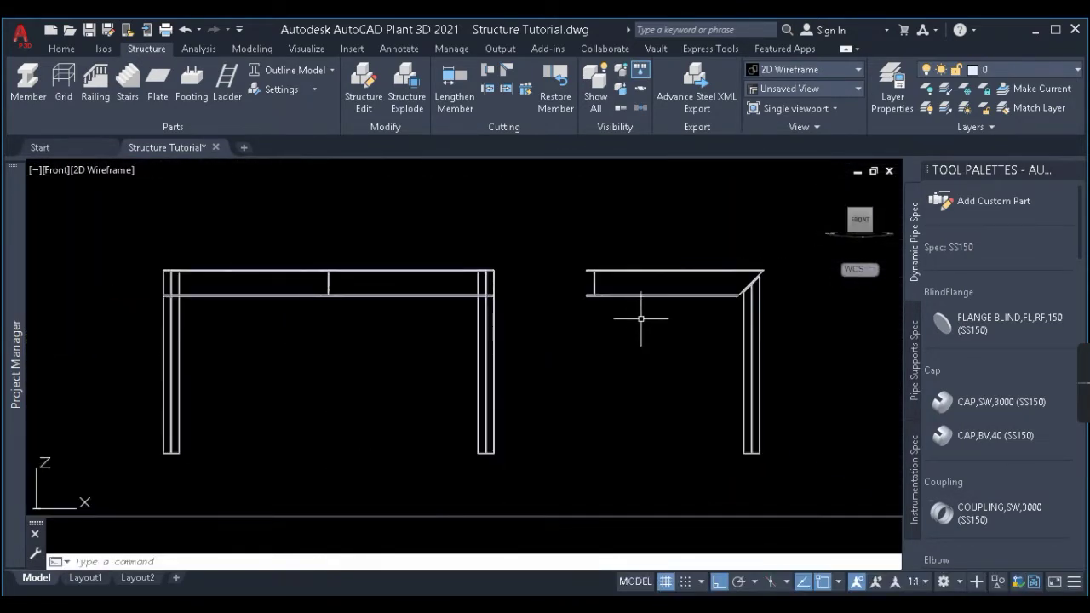
middle_click_drag(640, 318, 236, 371)
left_click(445, 392)
left_click(219, 396)
left_click(356, 334)
key("Escape")
scroll(446, 263, "down", 5)
type("ucs")
key("Return")
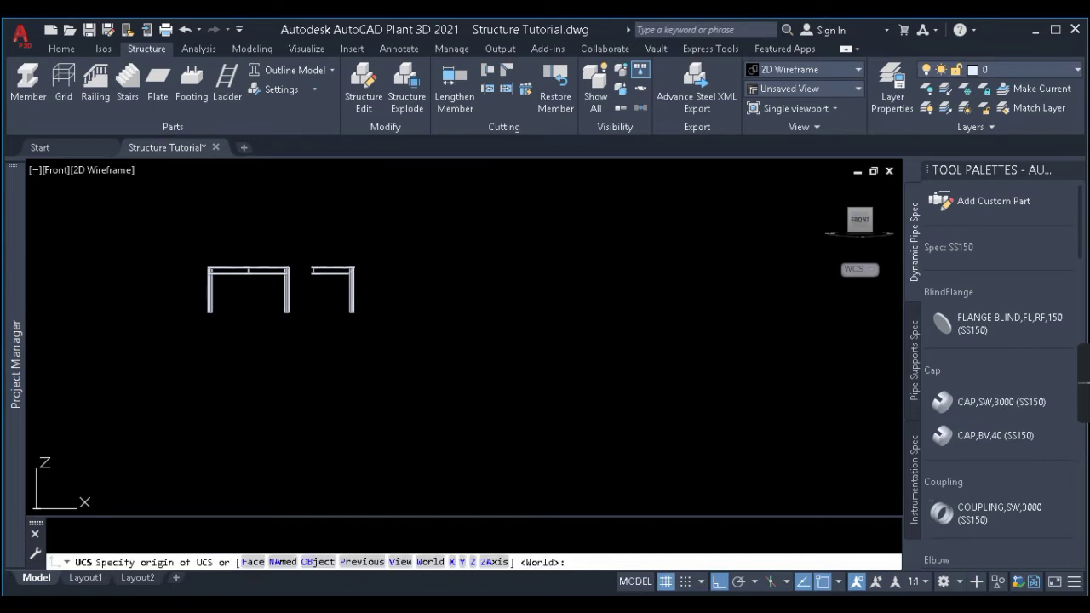
- Copy the single-column frame's beam upward to two higher levels, each crossing the extended column
left_click(371, 295)
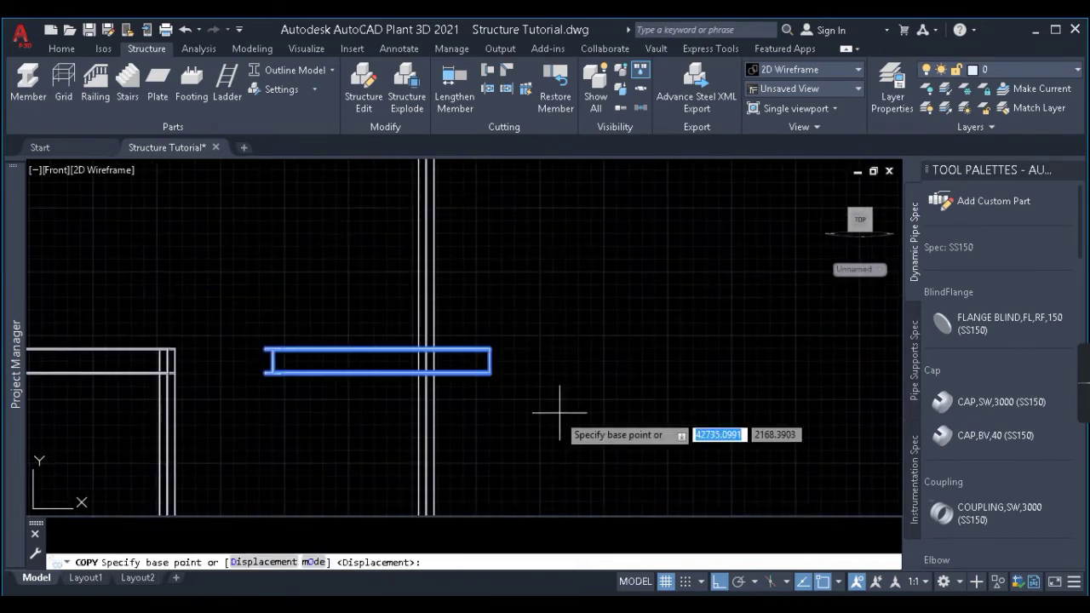
left_click(579, 298)
left_click(580, 243)
key("Return")
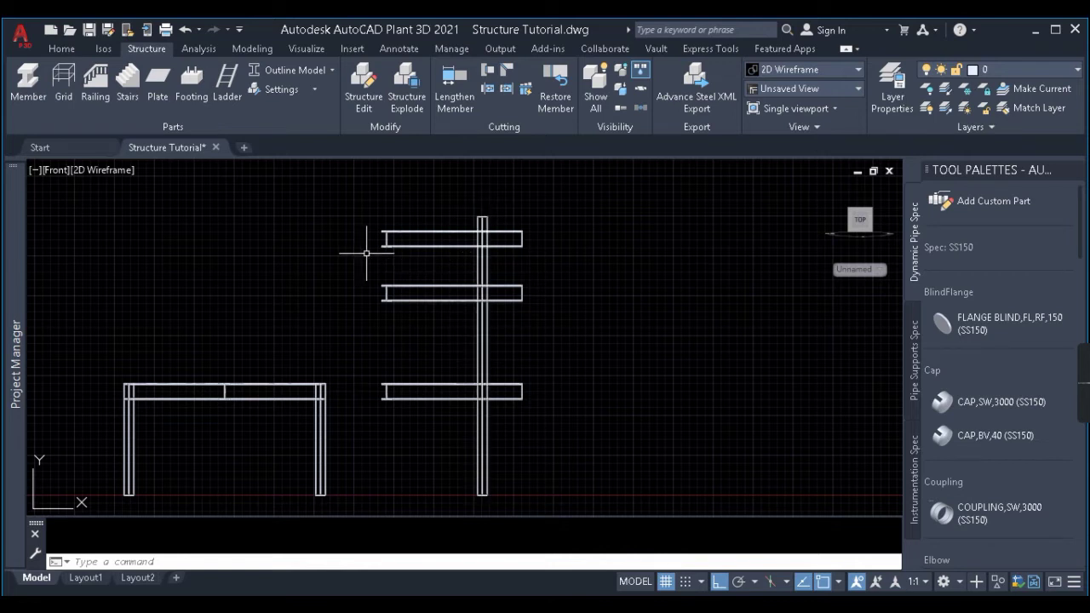
- Define a three-point trim plane through the tall column's web, with its origin at the midpoint of the column top's outer flange edge
left_click(487, 88)
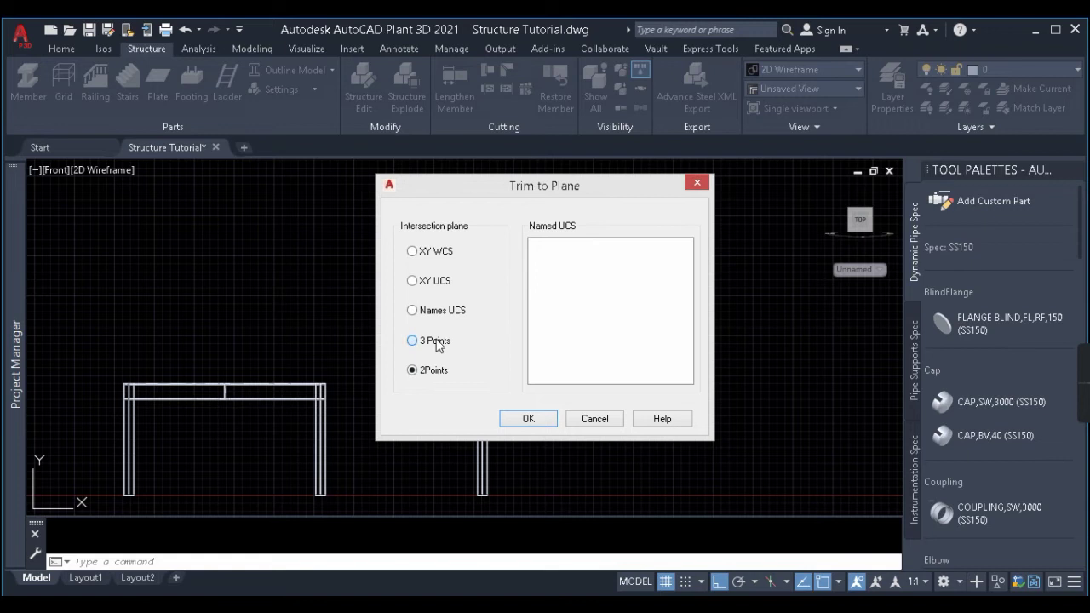
left_click(528, 419)
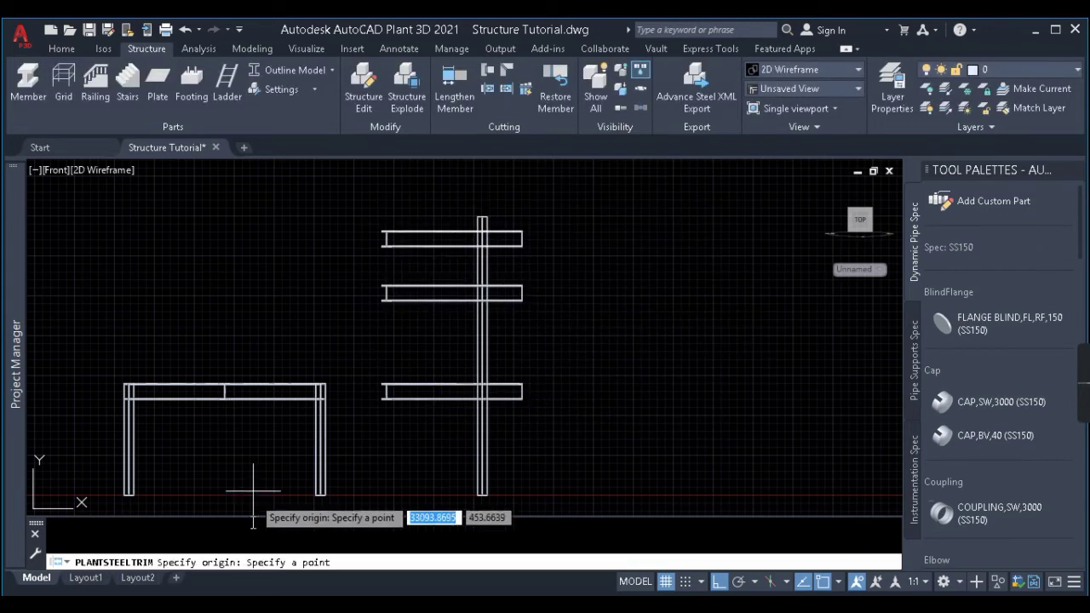
scroll(511, 214, "up", 5)
scroll(530, 226, "down", 3)
middle_click_drag(531, 275, 400, 317, "shift")
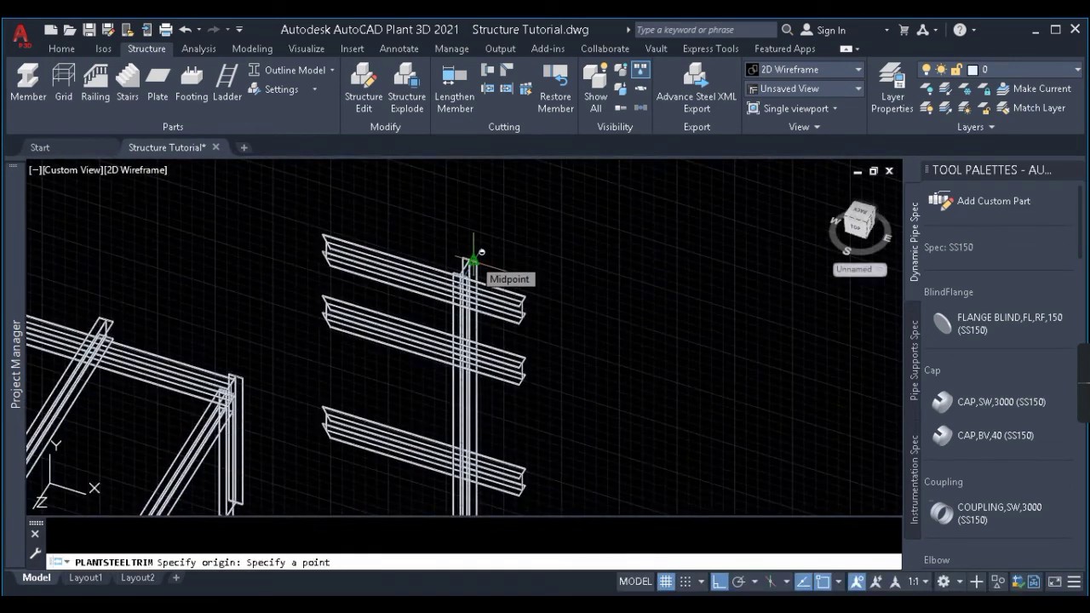
scroll(470, 254, "up", 3)
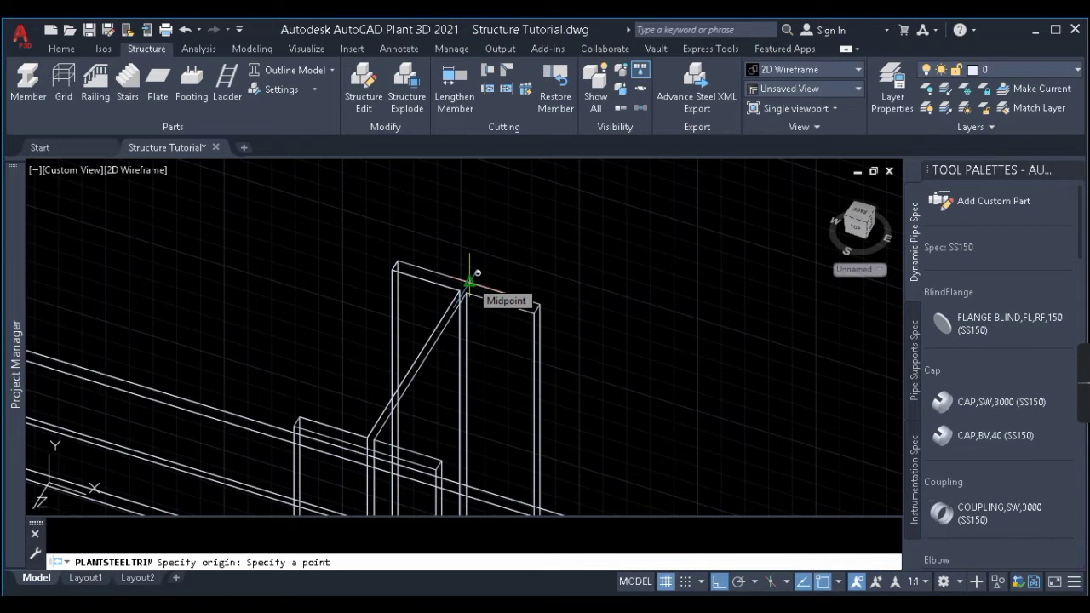
left_click(470, 281)
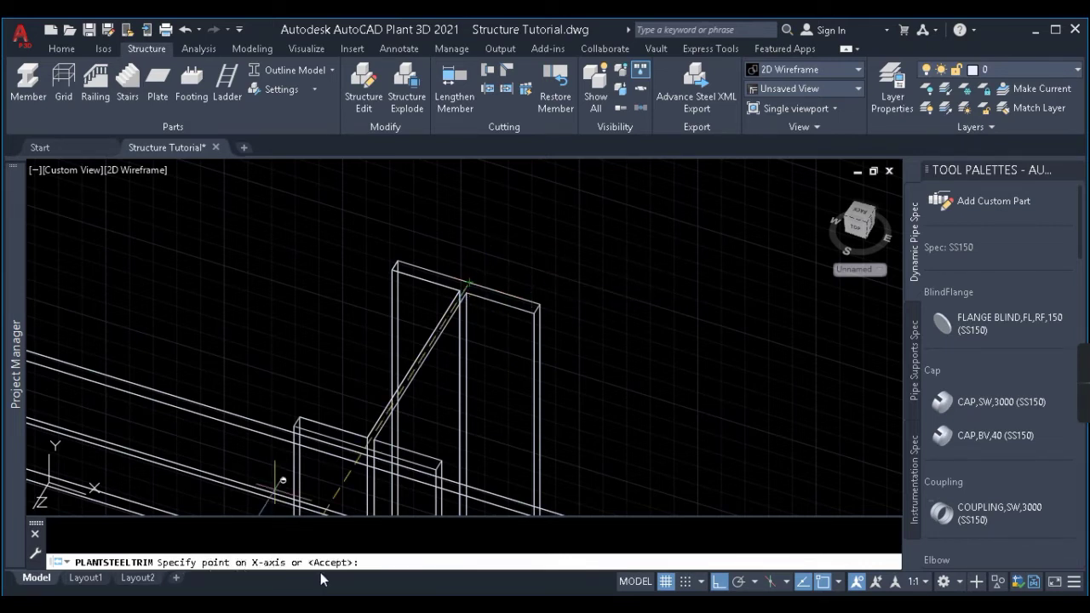
scroll(312, 457, "down", 5)
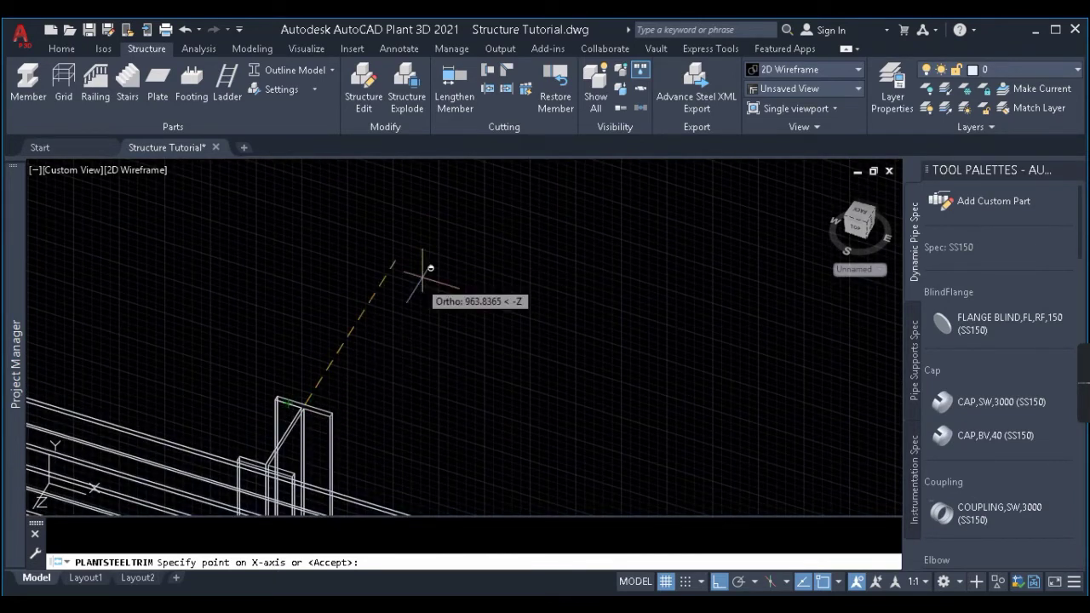
left_click(374, 322)
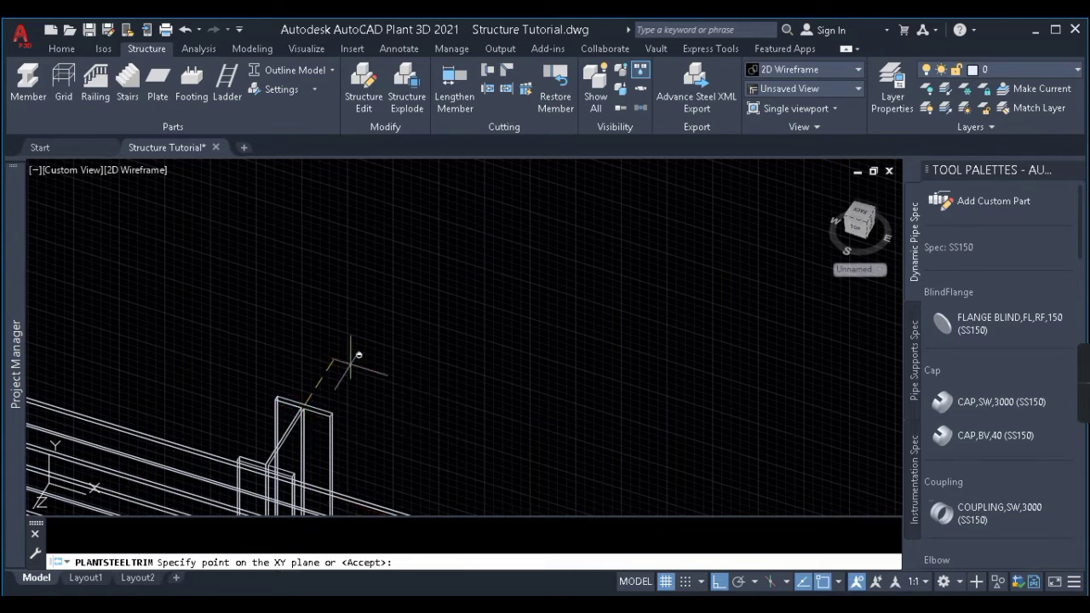
left_click(305, 241)
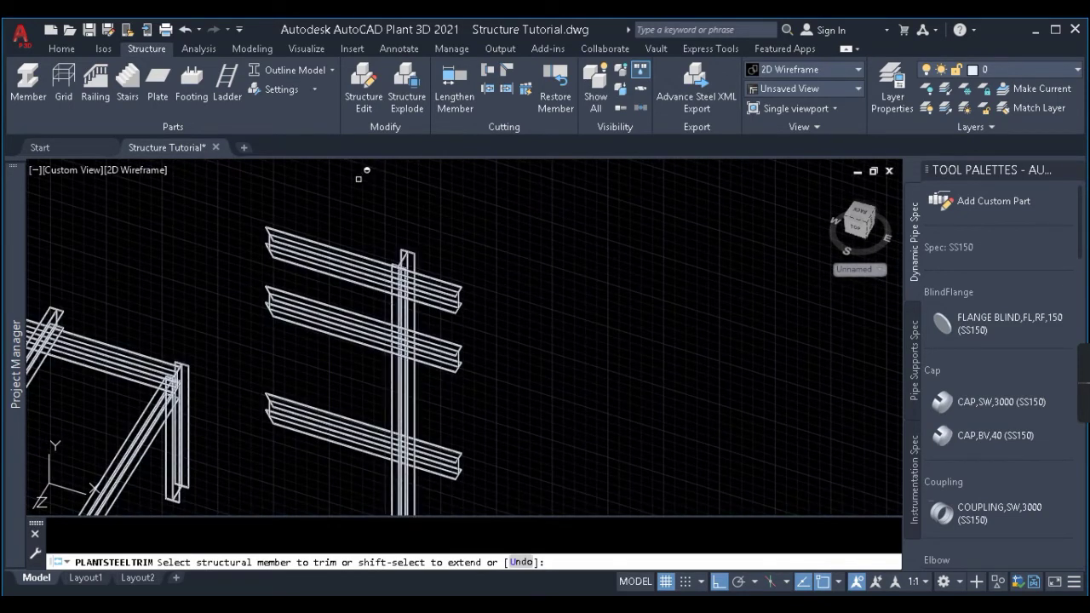
- In the front view, trim the top beam's east end at the plane through the tall column's web
scroll(397, 237, "up", 5)
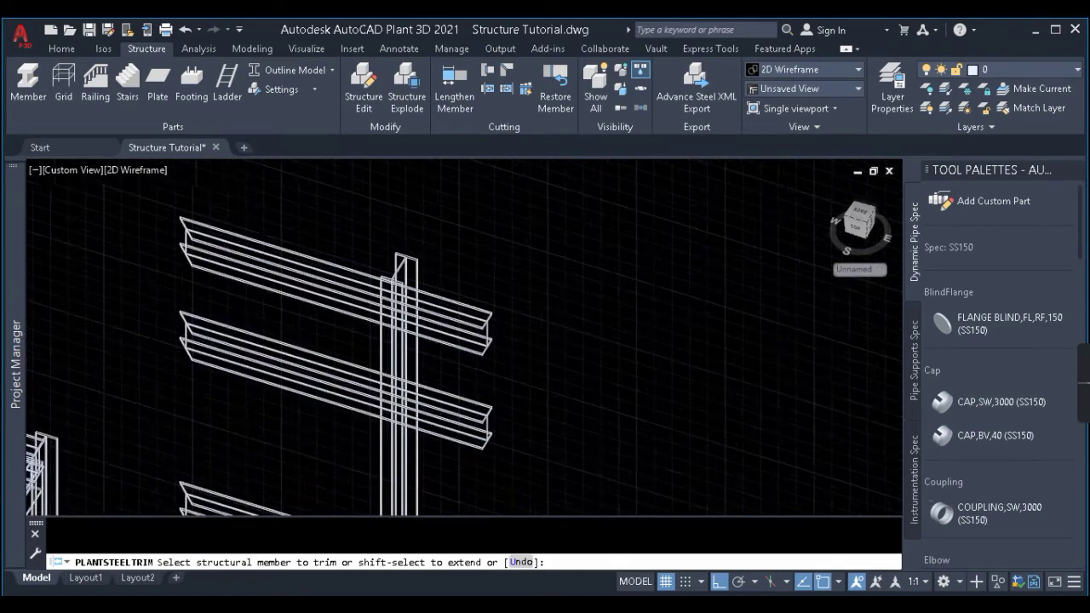
scroll(383, 202, "down", 2)
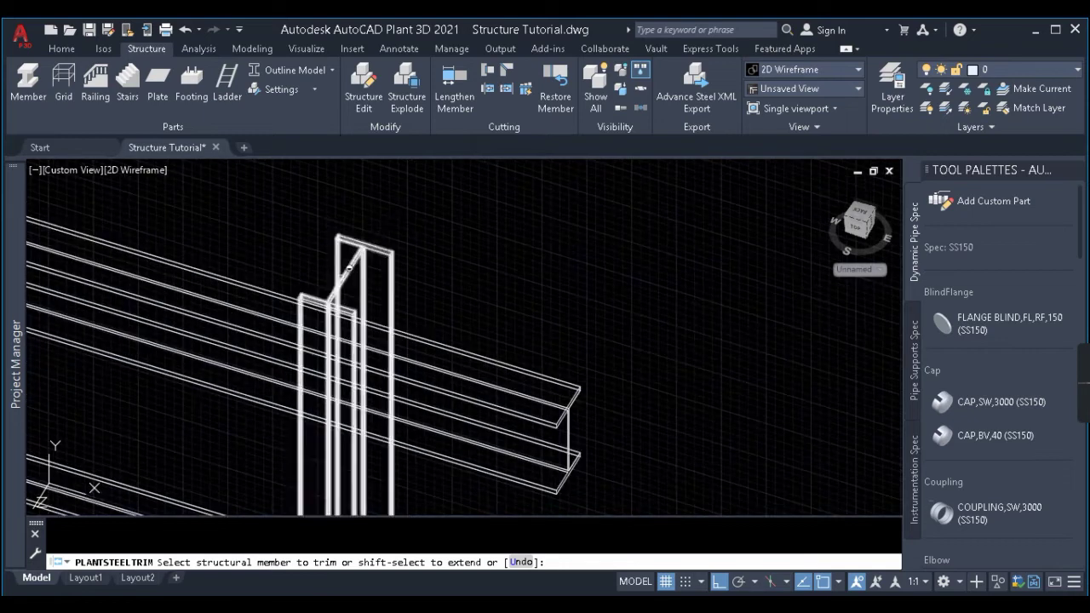
left_click(852, 230)
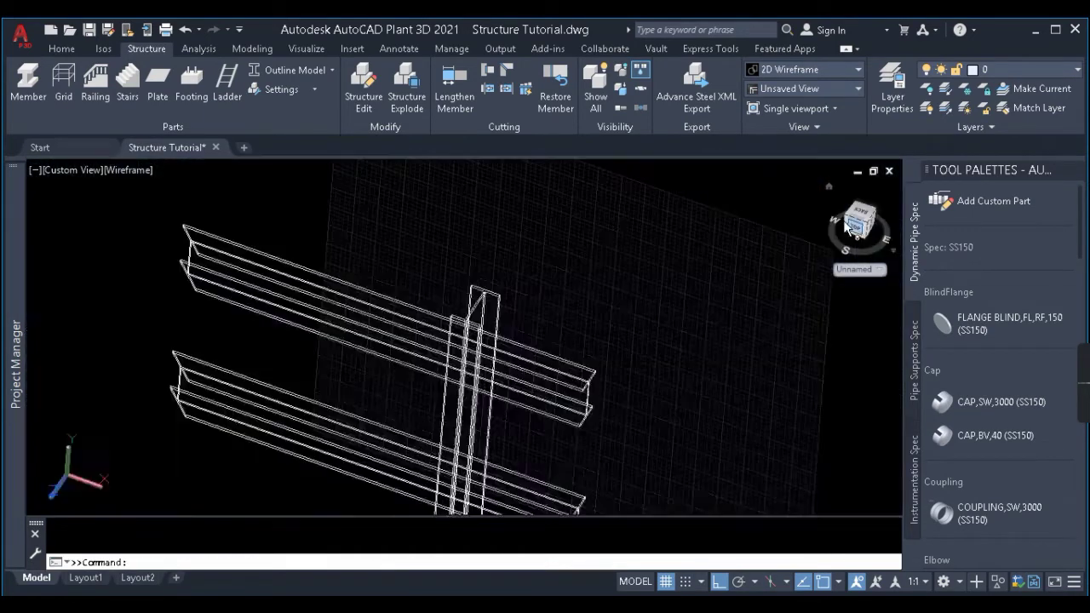
left_click(889, 186)
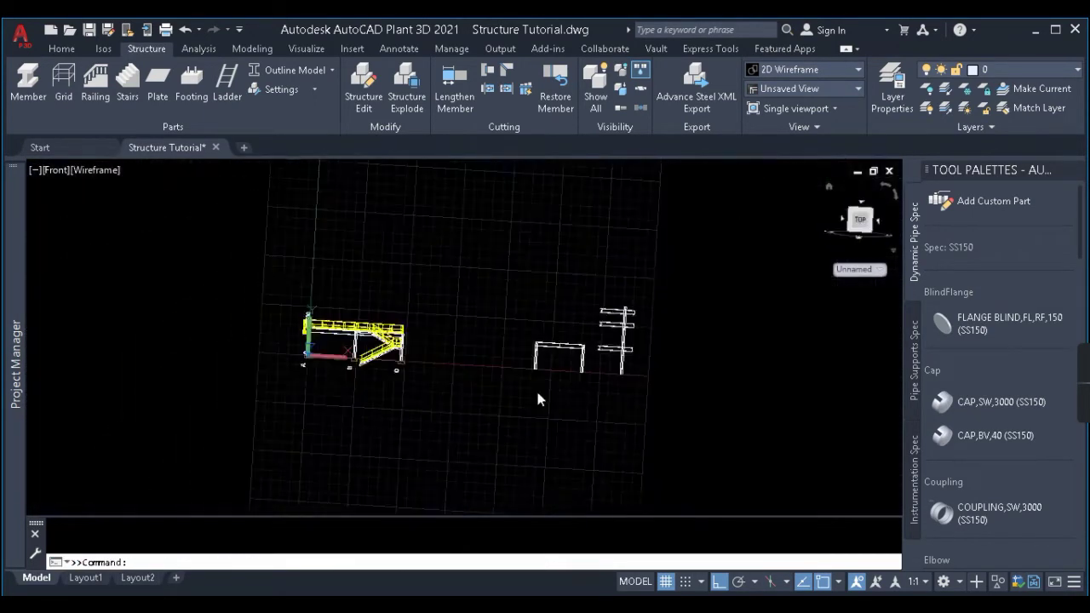
scroll(664, 304, "up", 5)
scroll(386, 200, "down", 2)
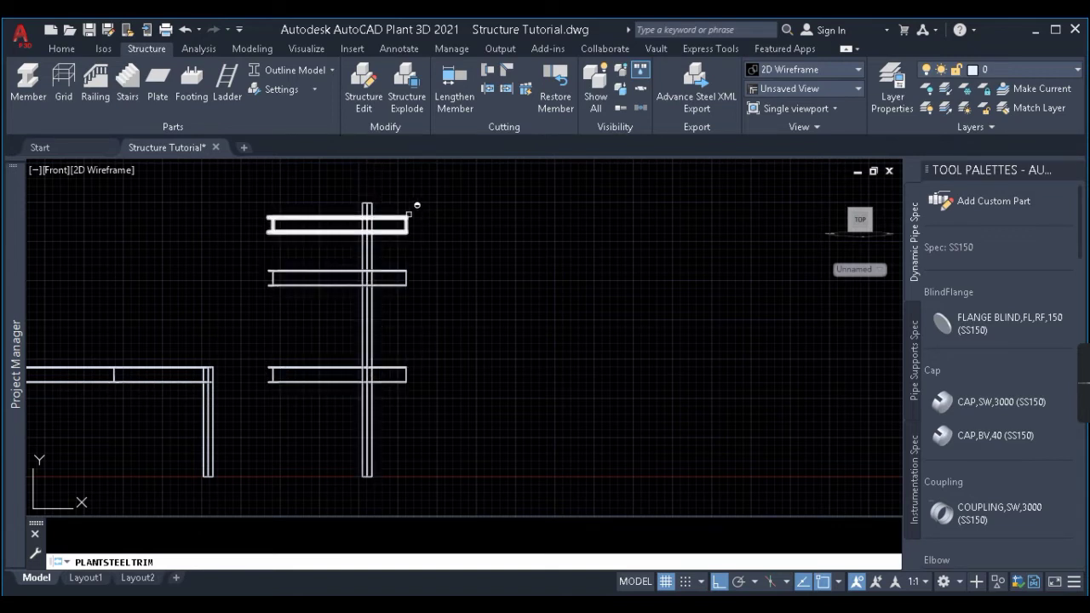
scroll(409, 214, "up", 2)
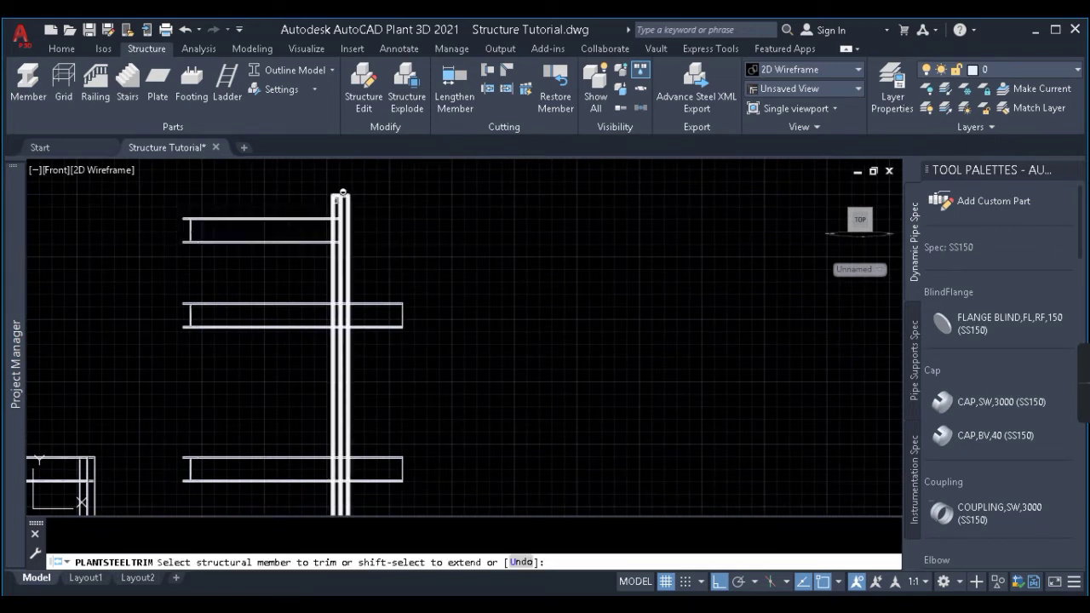
scroll(343, 189, "up", 6)
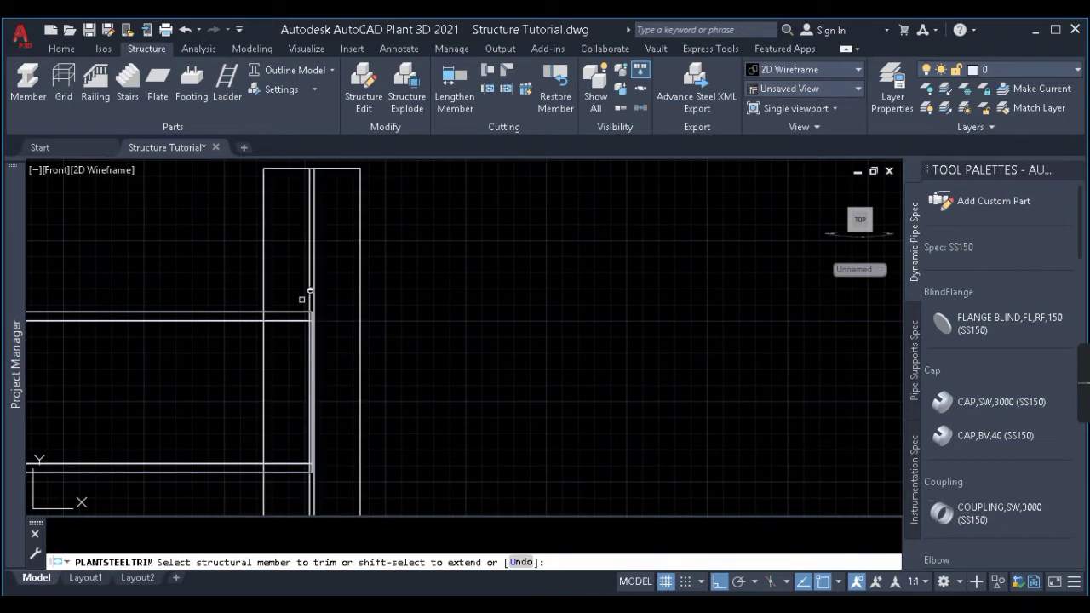
- Trim the middle beam's east end and the lowest beam's west end at the column web plane
scroll(327, 189, "down", 4)
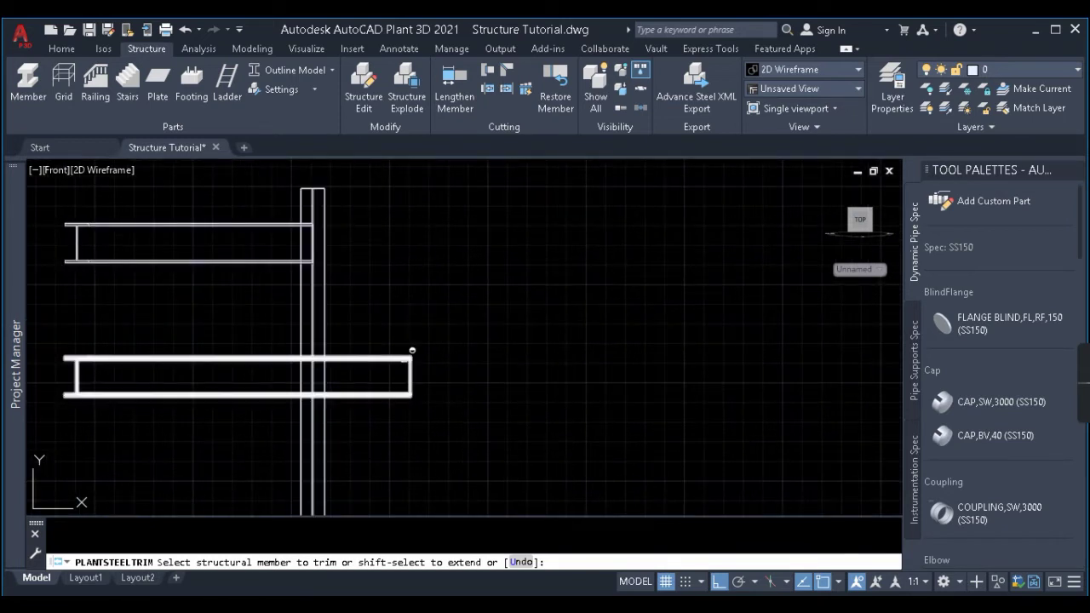
scroll(401, 278, "down", 4)
scroll(328, 358, "up", 3)
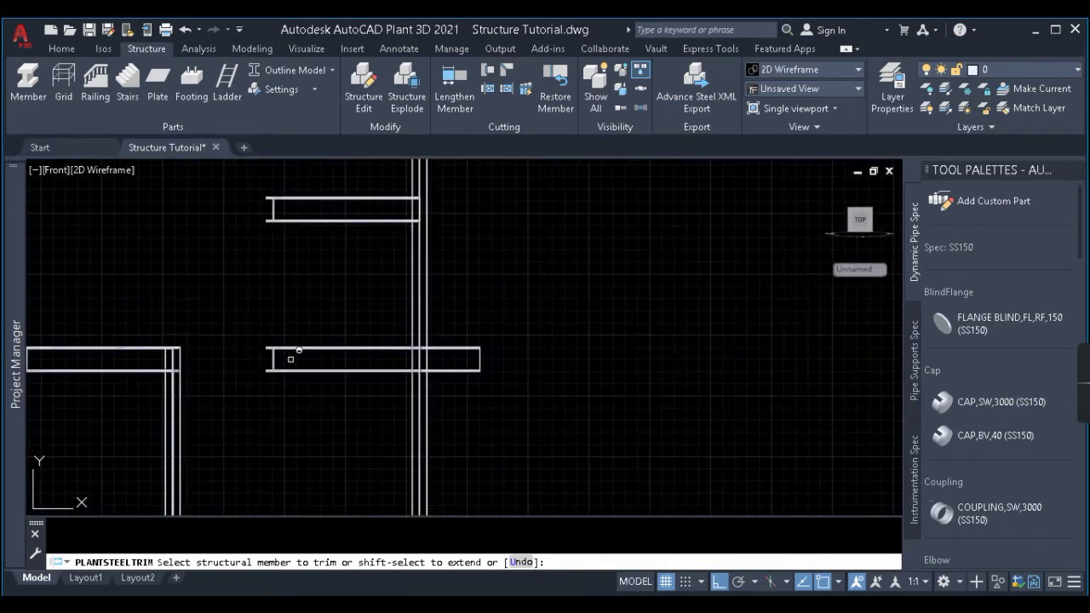
left_click(268, 347)
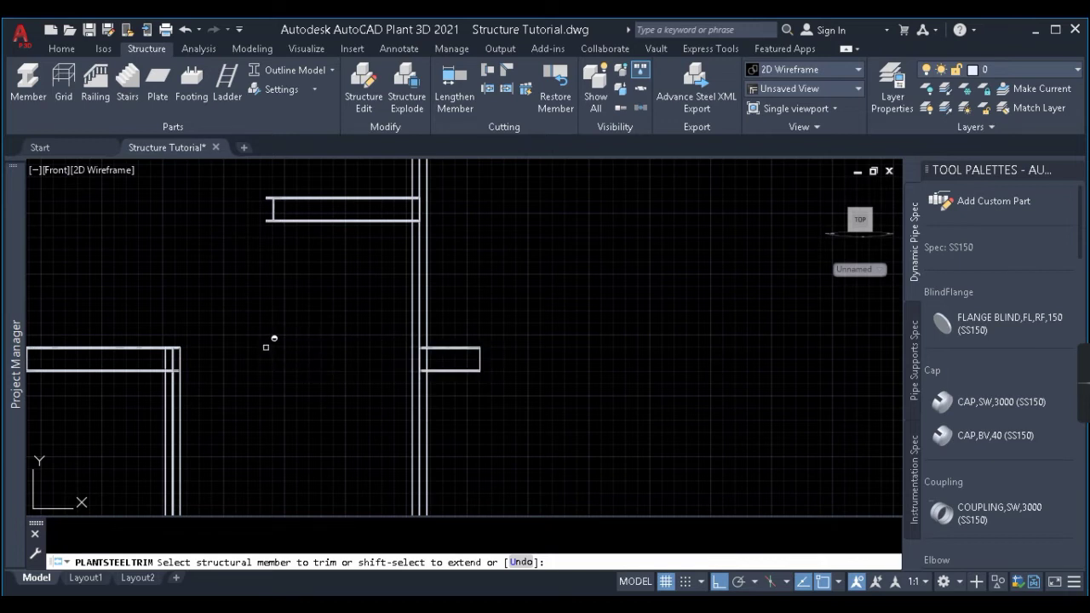
key("Escape")
scroll(383, 285, "down", 2)
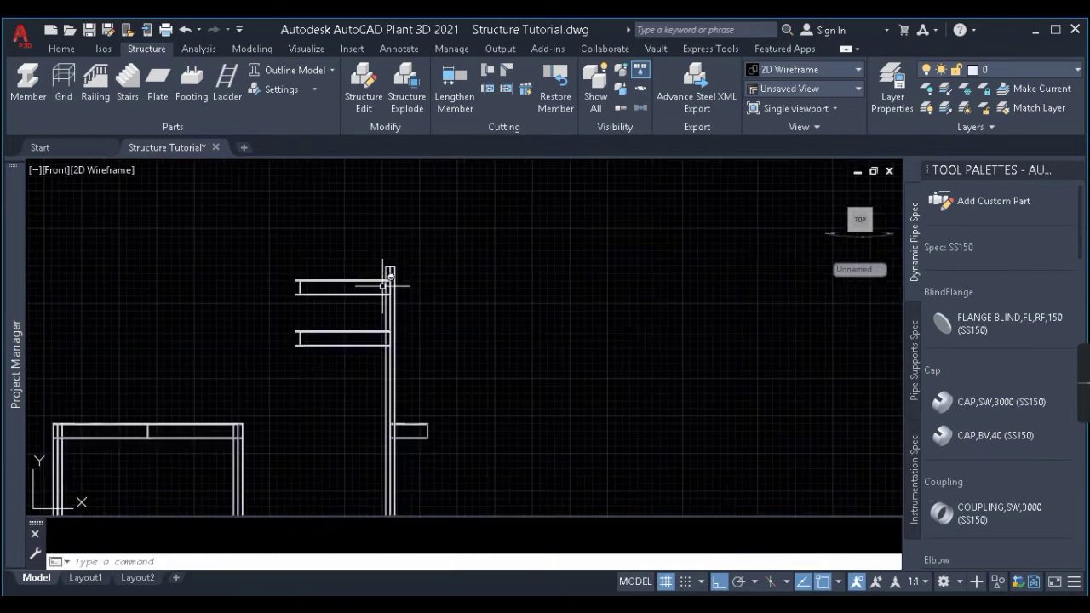
left_click(489, 88)
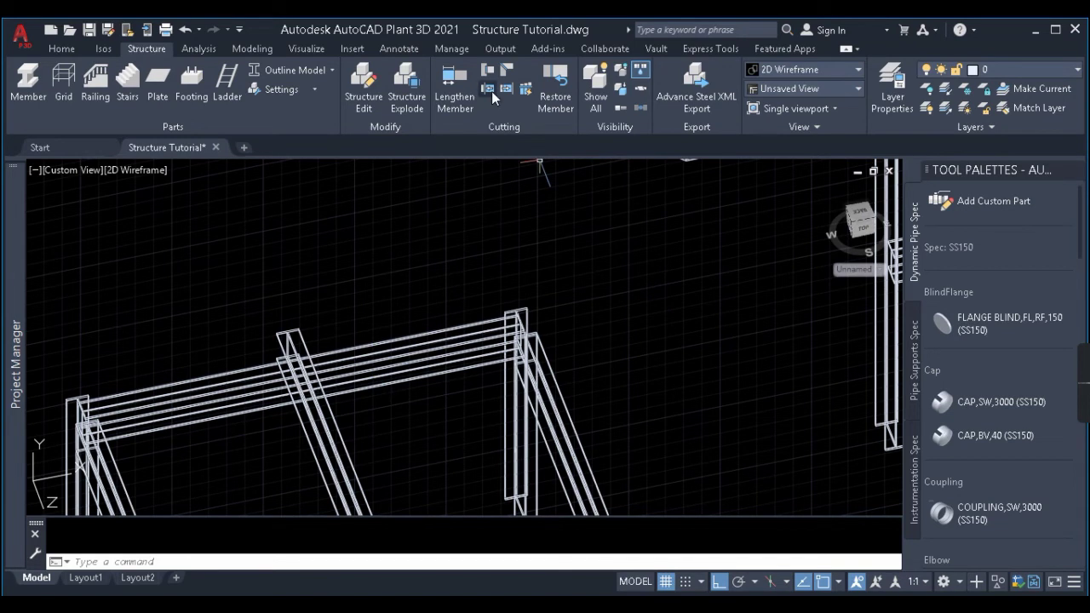
middle_click_drag(450, 353, 433, 417)
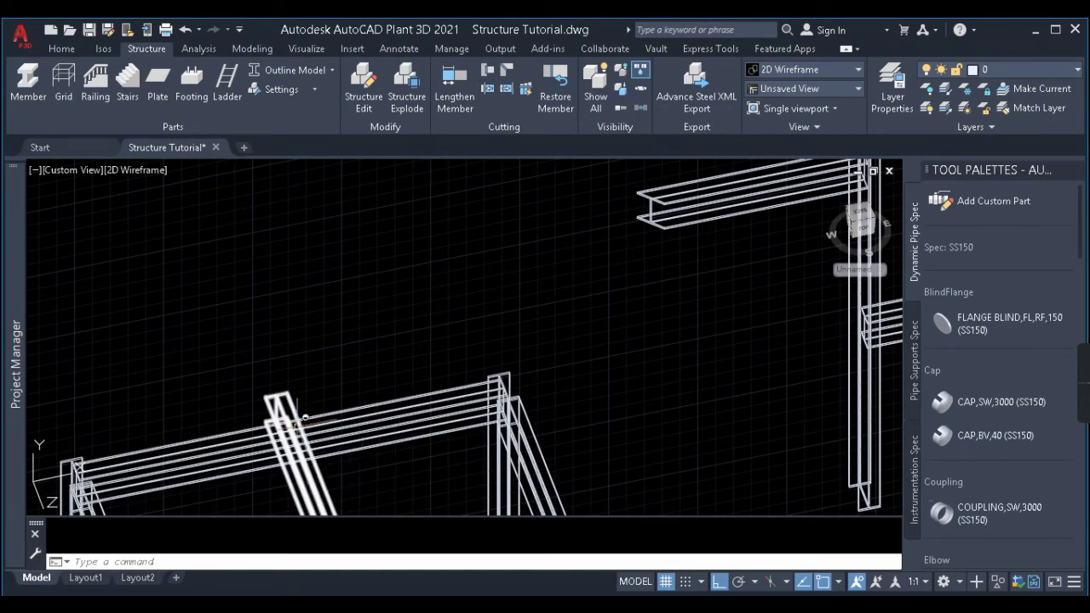
middle_click_drag(627, 370, 319, 346)
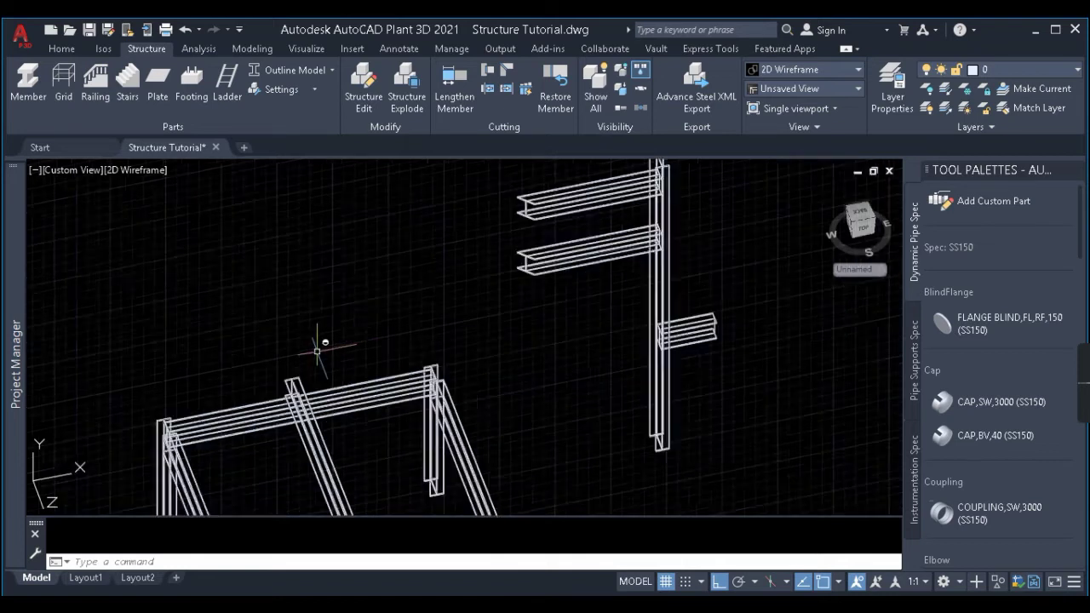
middle_click_drag(730, 184, 560, 243)
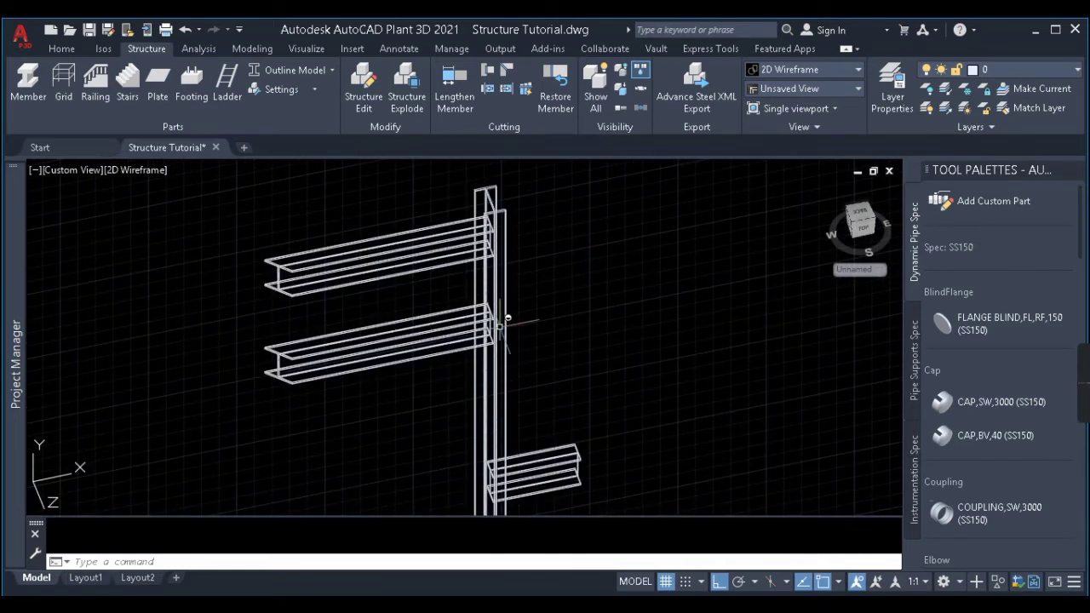
scroll(486, 223, "down", 2)
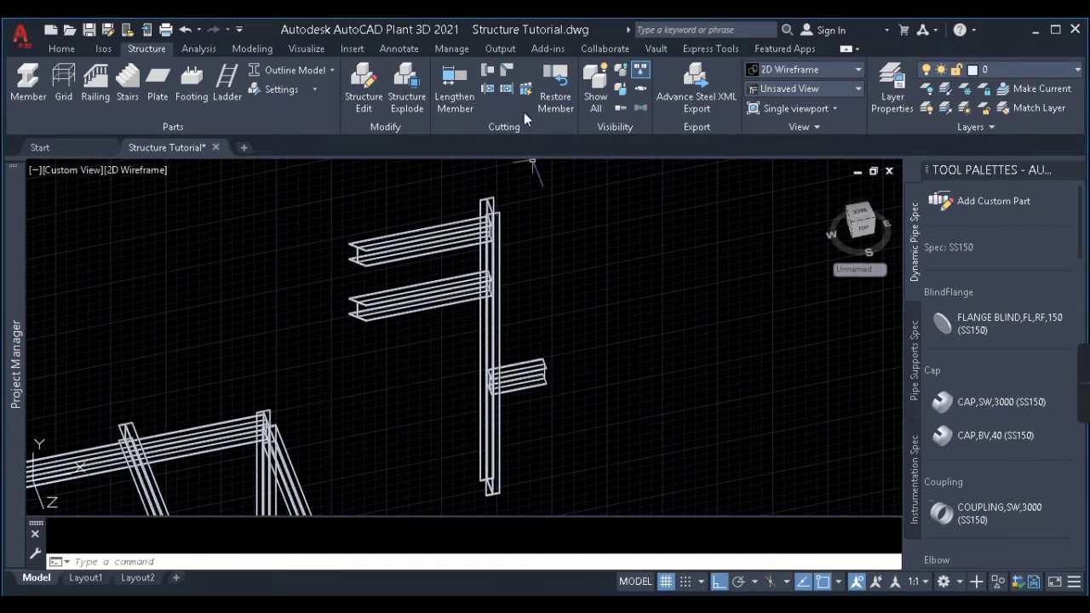
left_click(486, 88)
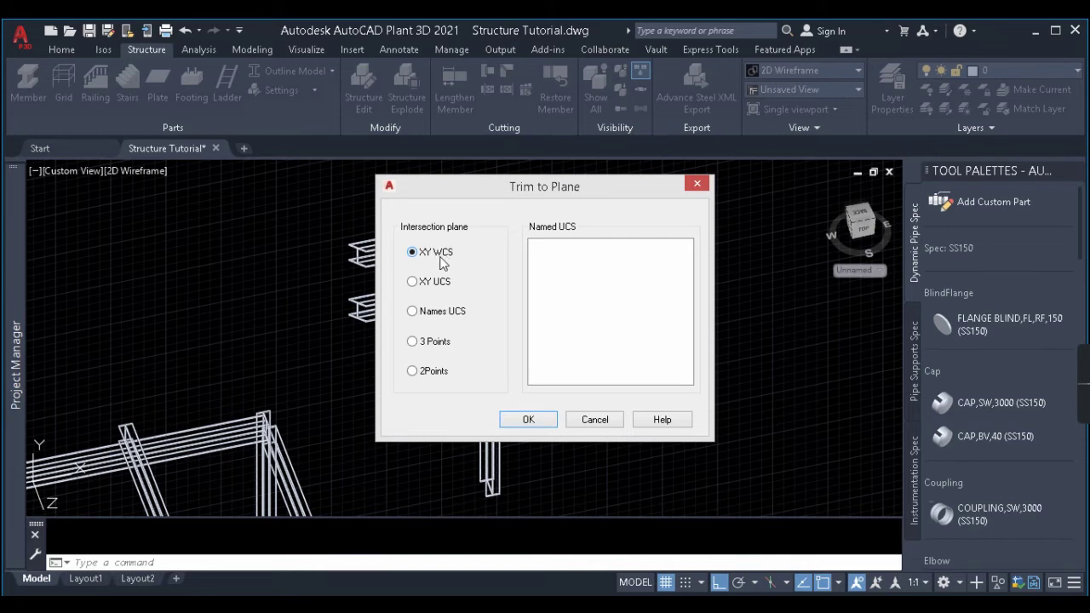
left_click(528, 420)
scroll(639, 227, "down", 3)
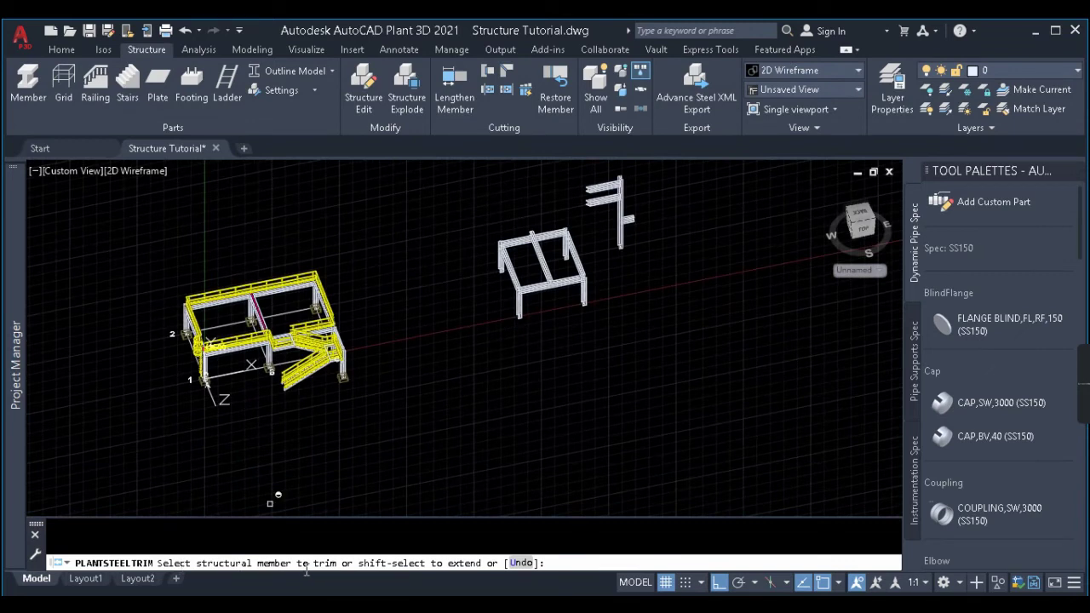
scroll(162, 438, "up", 8)
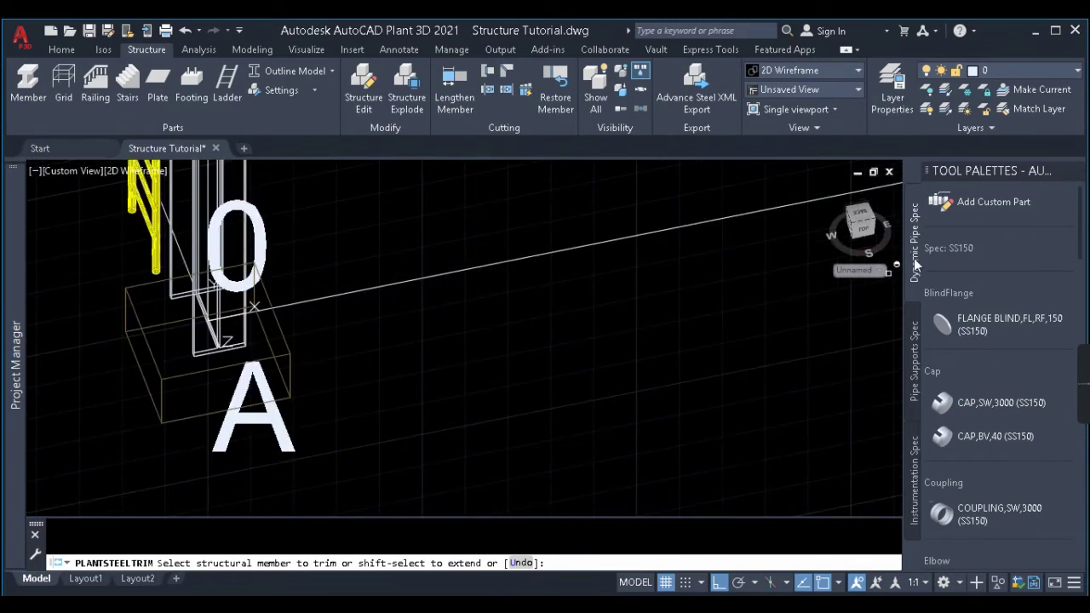
- Make WCS the current coordinate system and examine its origin at the base of the column at grid A-1
left_click(861, 270)
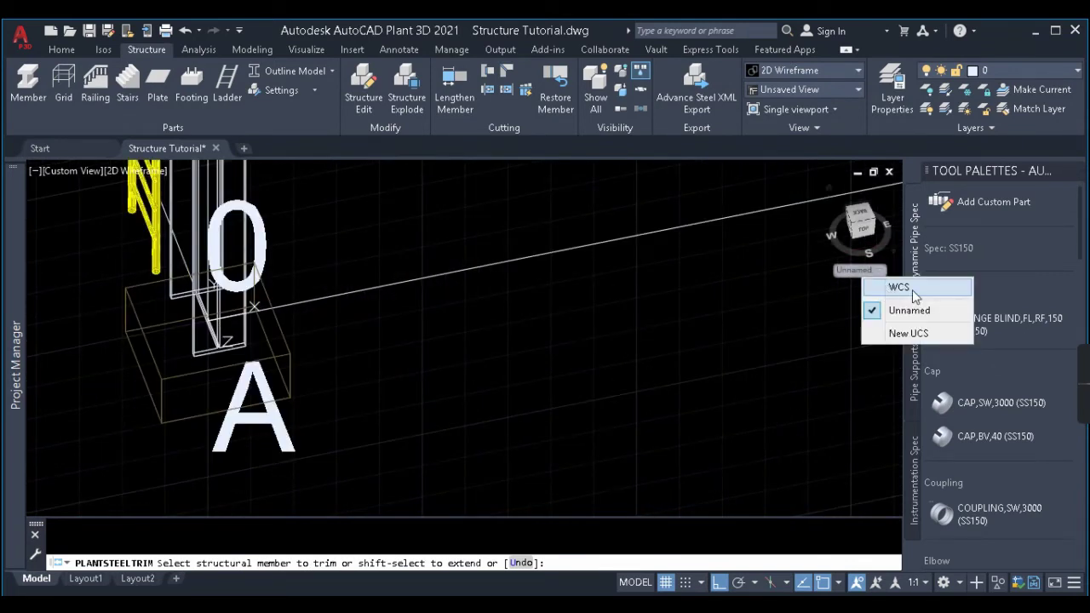
left_click(899, 288)
scroll(584, 279, "down", 2)
scroll(414, 304, "up", 4)
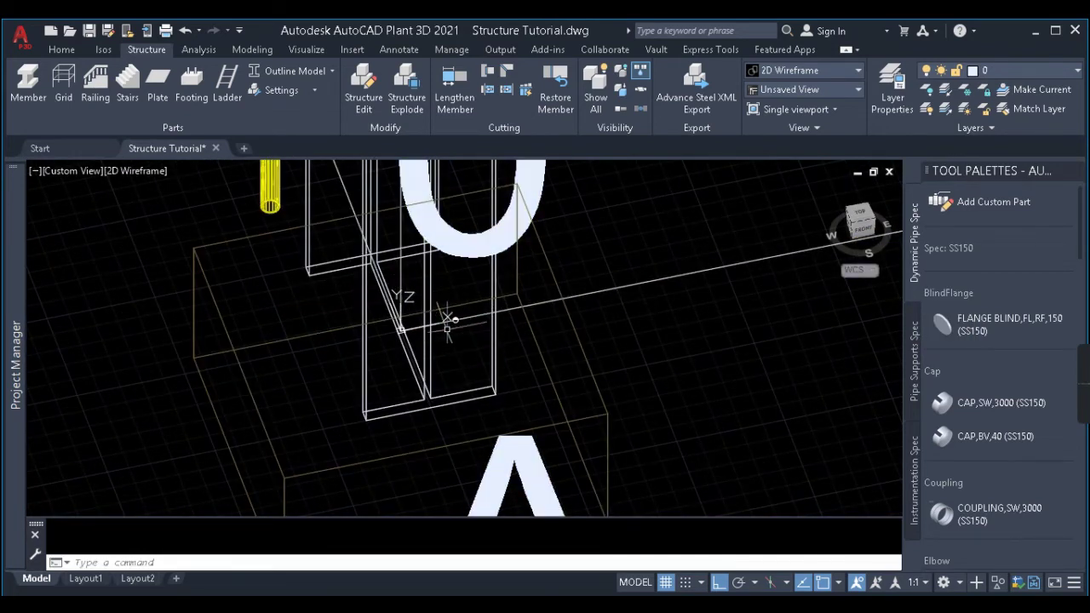
scroll(448, 319, "up", 2)
middle_click_drag(378, 328, 418, 284, "shift")
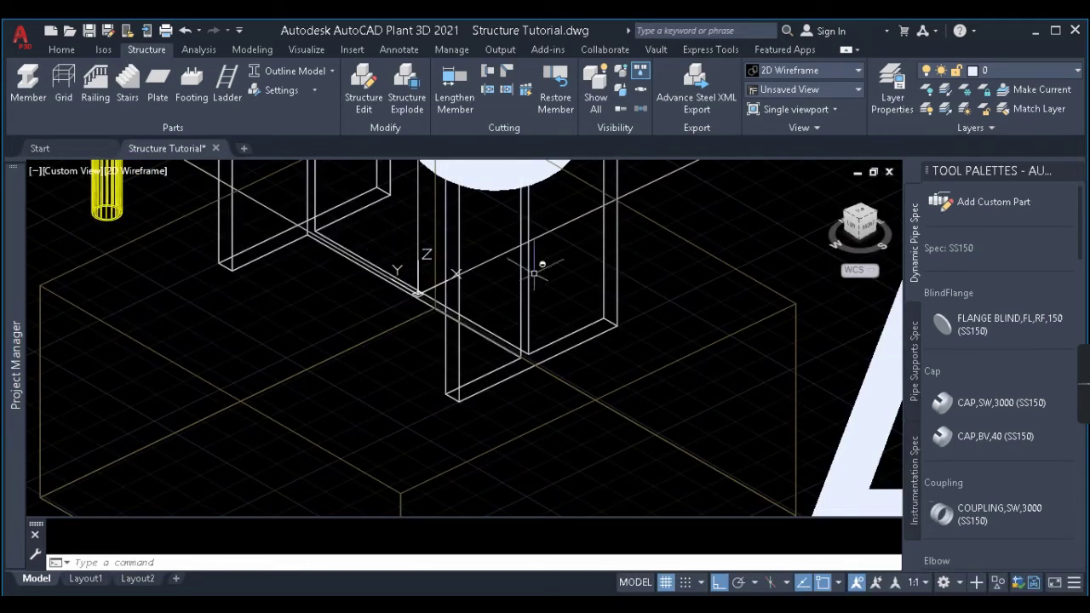
- Stretch the lower end of the column at grid A-1 downward well below its footing
left_click(468, 297)
scroll(467, 297, "down", 4)
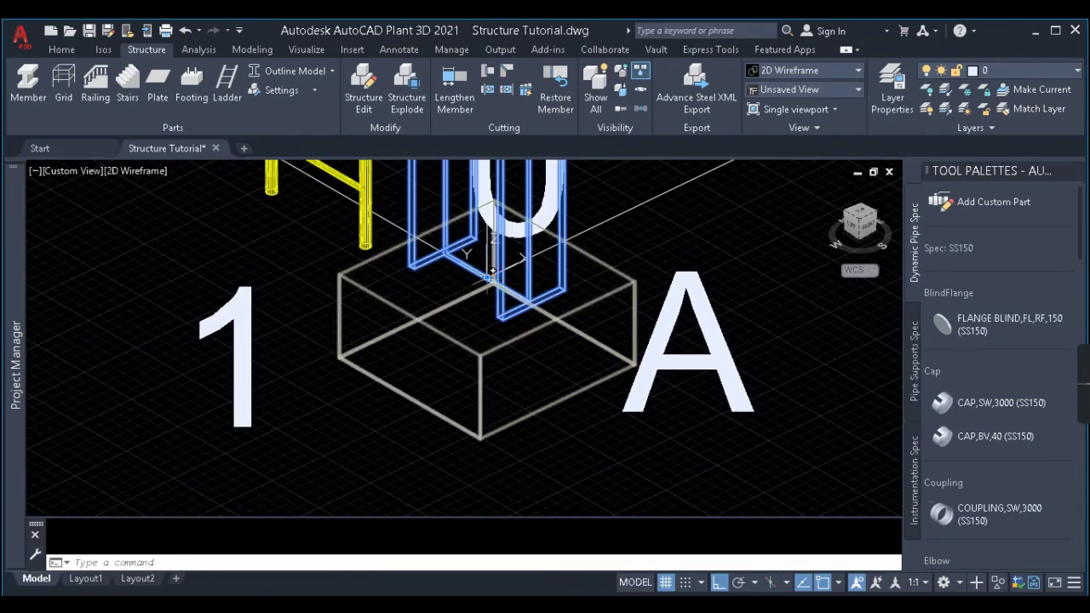
left_click(493, 271)
scroll(493, 271, "down", 5)
left_click(433, 446)
key("Escape")
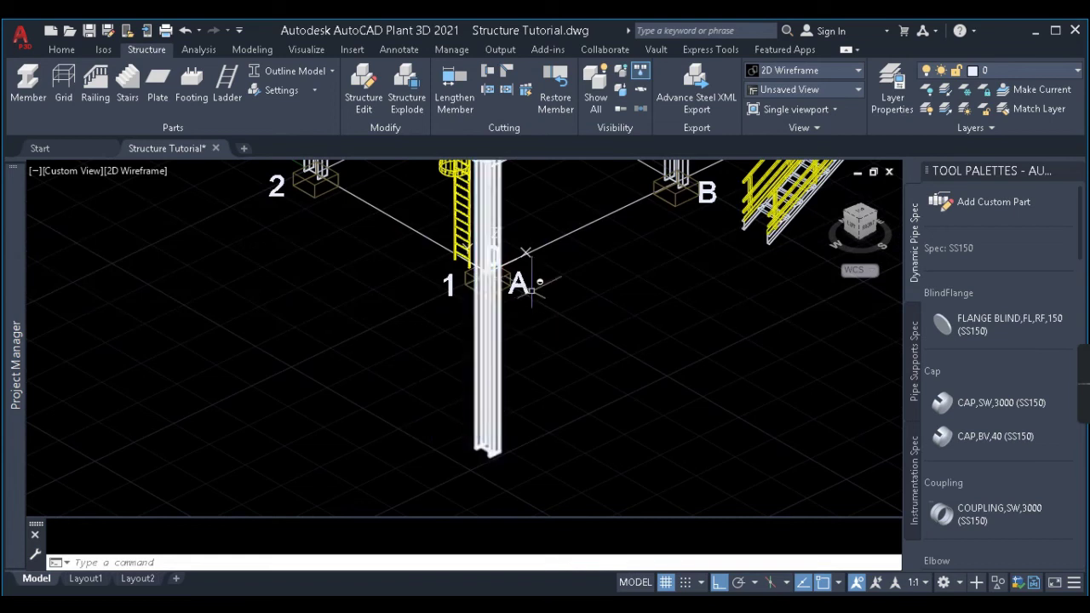
- Trim off the part of column A-1 below the origin, using the XY WCS plane as the intersection plane
scroll(472, 260, "up", 5)
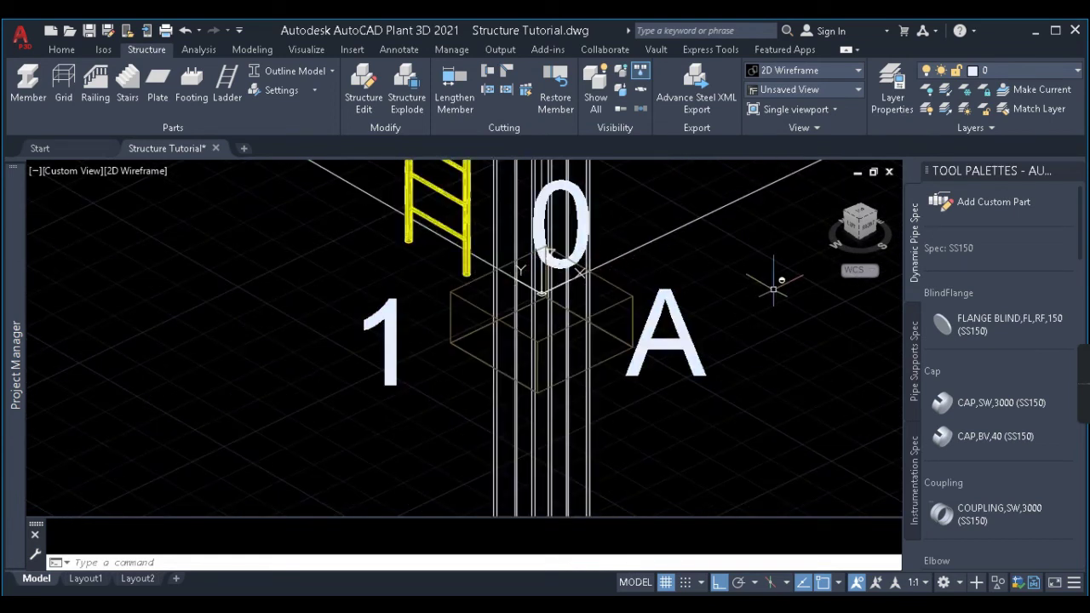
left_click(487, 90)
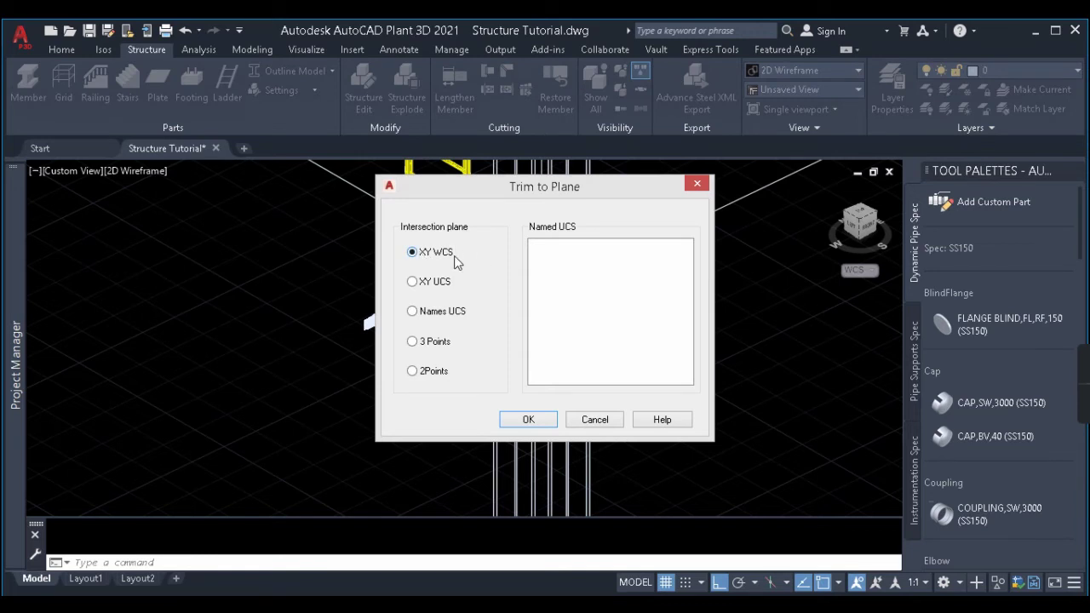
left_click(532, 419)
scroll(554, 417, "down", 4)
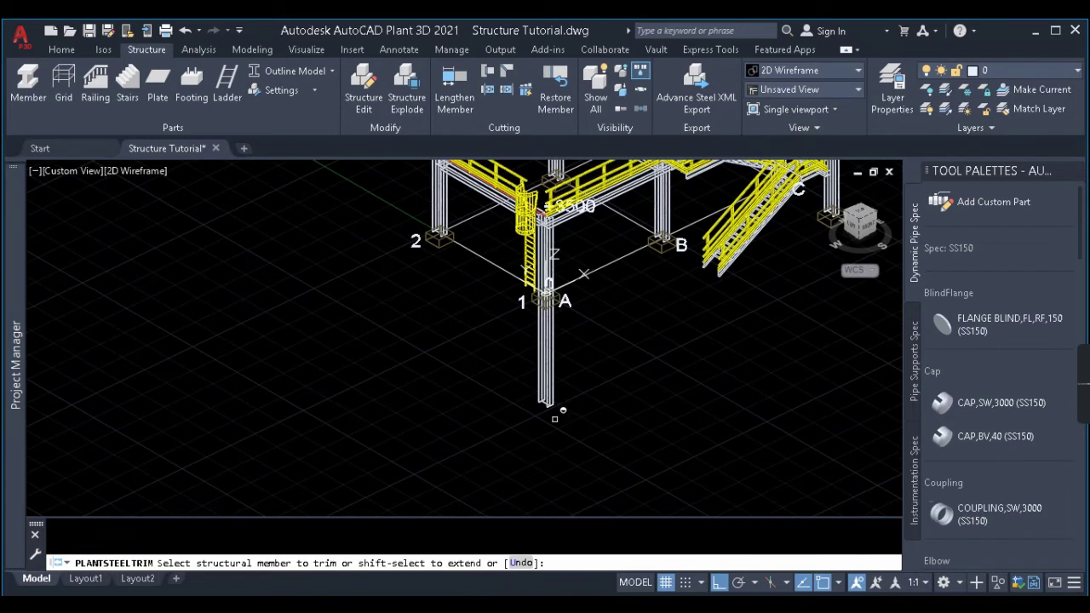
left_click(552, 394)
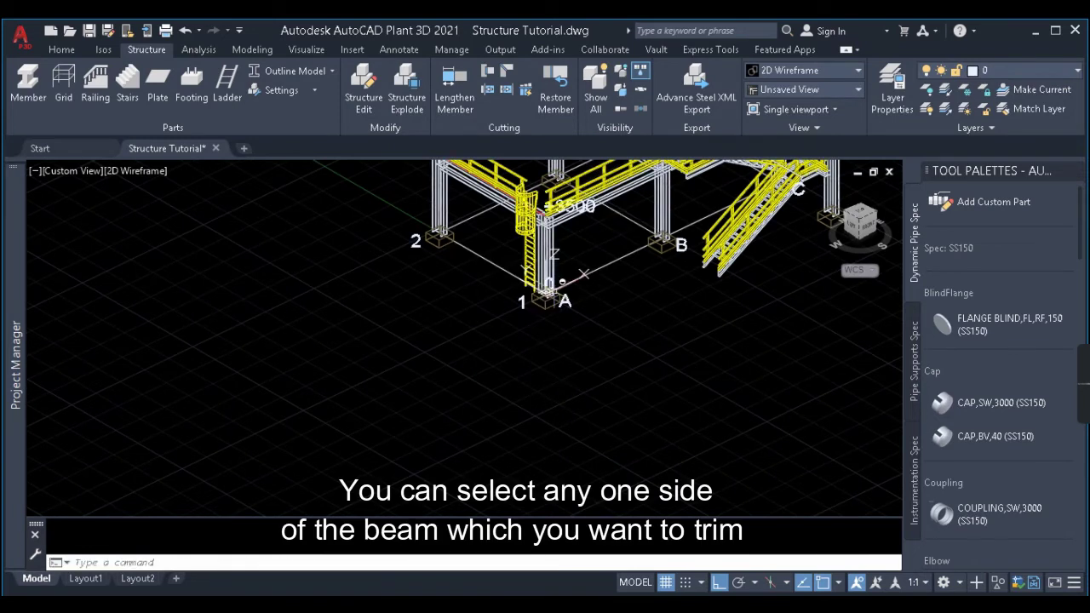
scroll(562, 283, "up", 6)
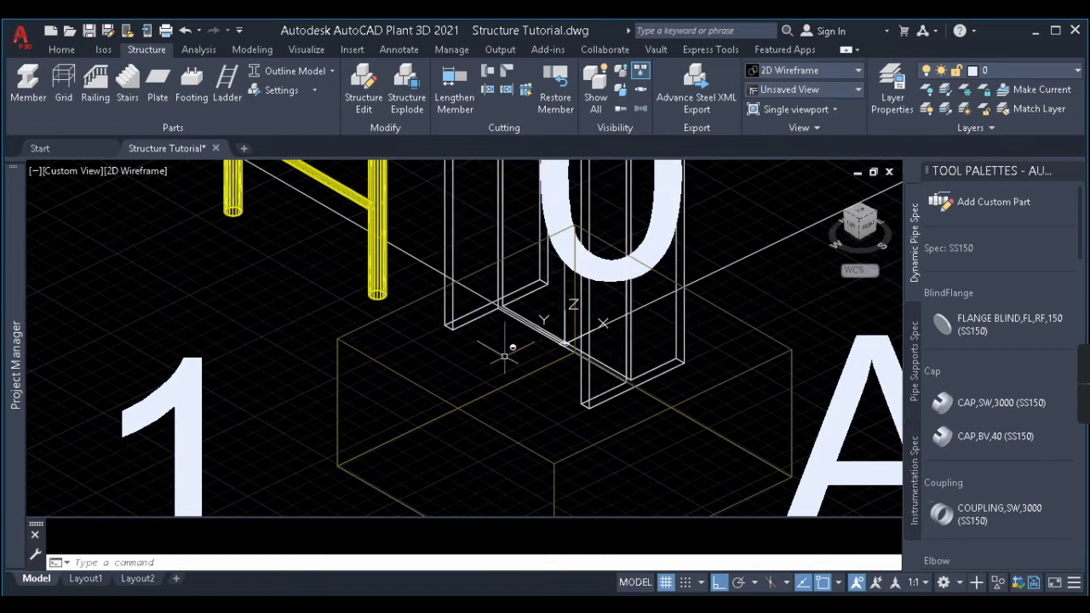
- Examine the trimmed beams on the single-column frame and the trimmed base of column A-1
scroll(429, 332, "down", 6)
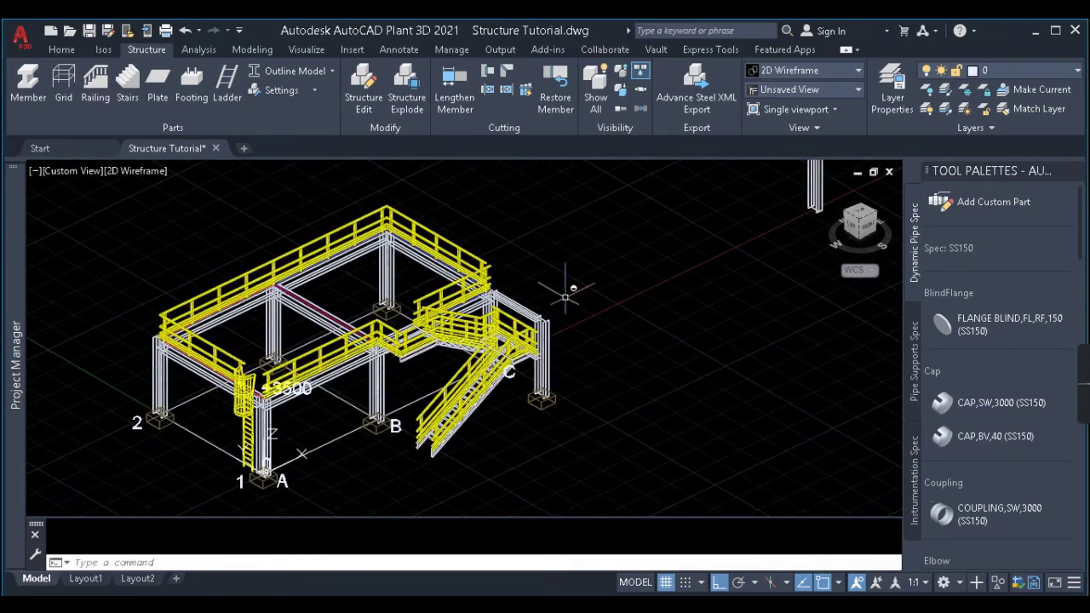
middle_click_drag(738, 304, 574, 375)
scroll(596, 358, "down", 4)
scroll(672, 204, "up", 5)
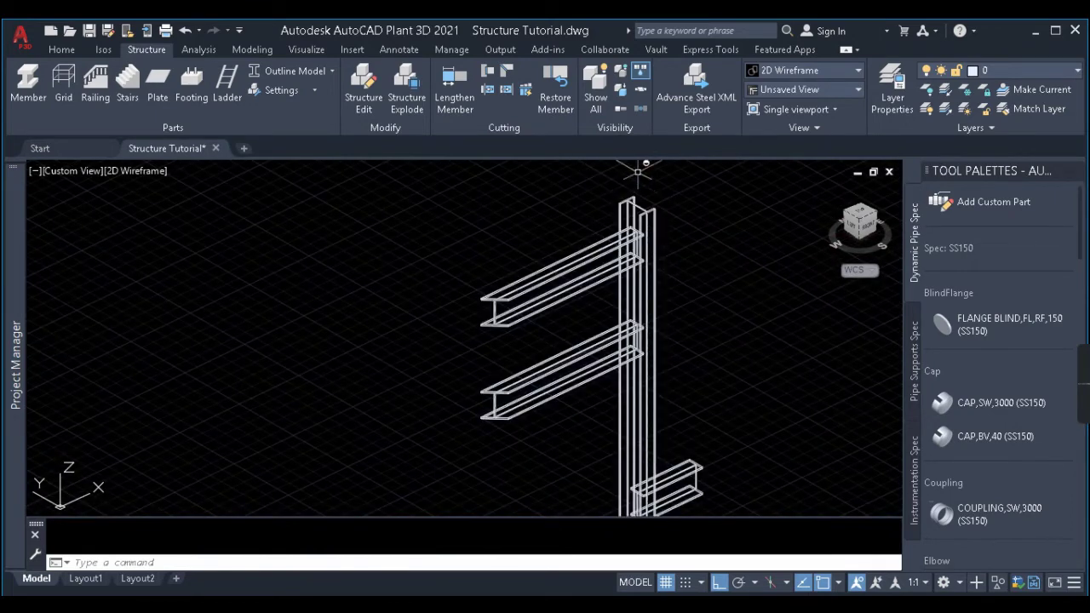
scroll(681, 204, "down", 8)
scroll(464, 329, "up", 8)
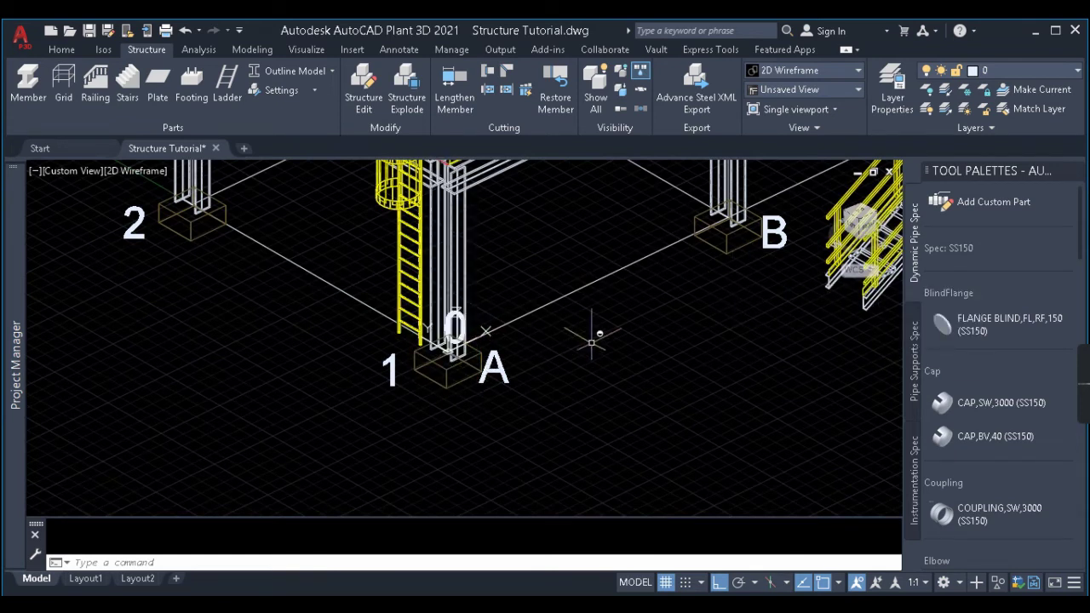
left_click(488, 97)
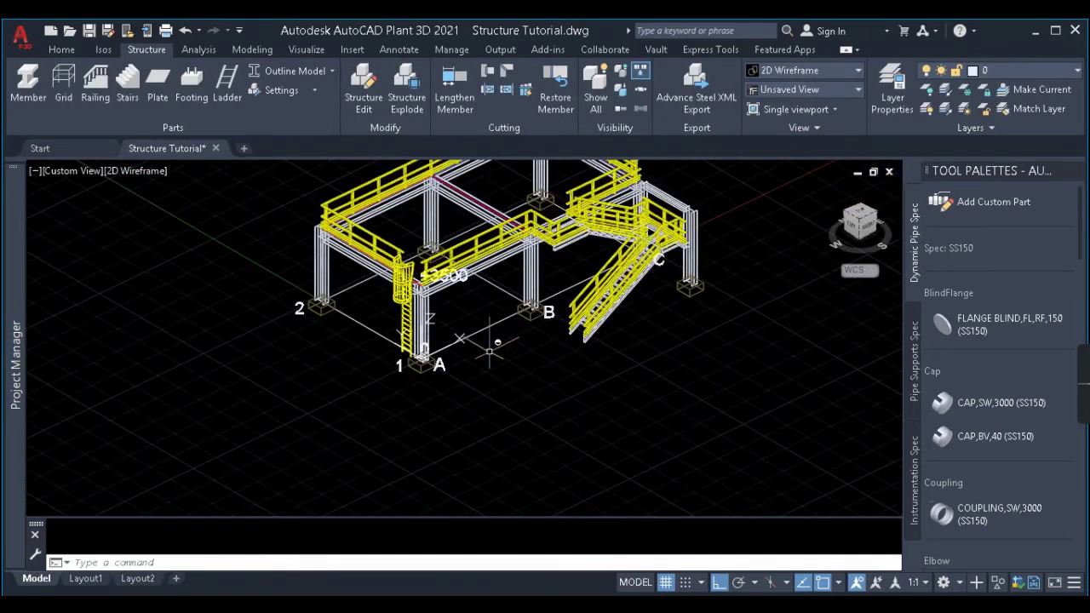
- Define a new UCS with its origin at the top centre of the table frame's rear column nearest the freestanding column, keeping the axes aligned with WCS
middle_click_drag(525, 350, 494, 323)
scroll(465, 286, "up", 3)
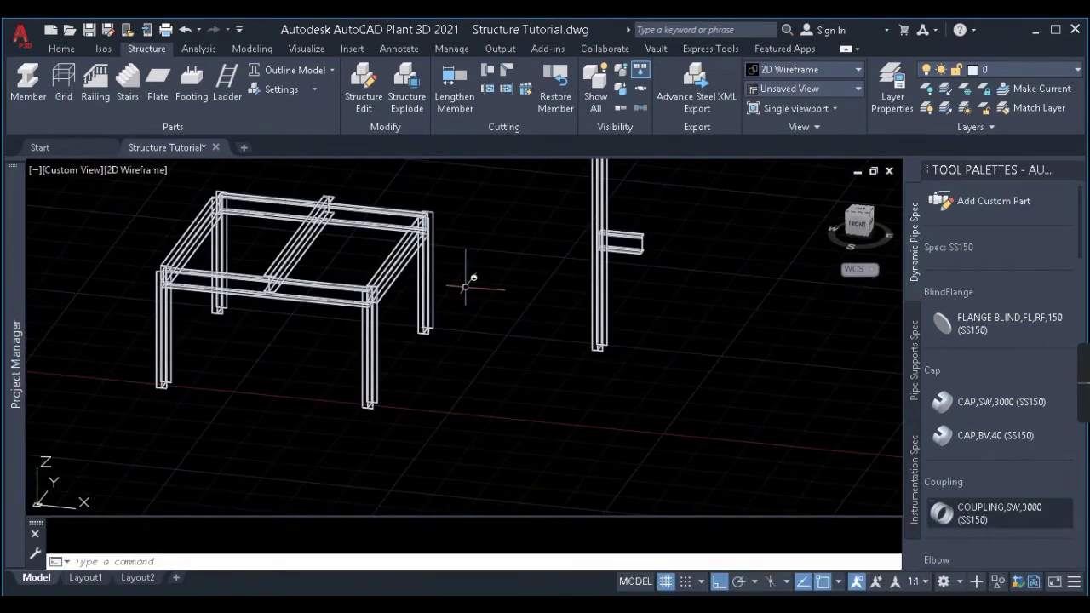
type("CS")
key("Return")
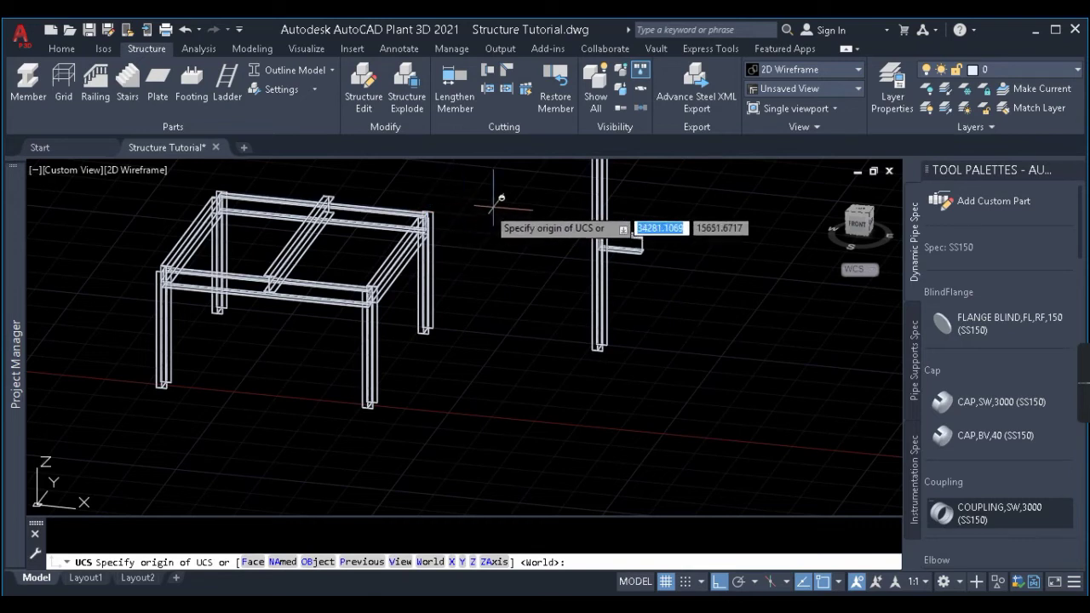
scroll(499, 204, "down", 4)
scroll(488, 292, "up", 2)
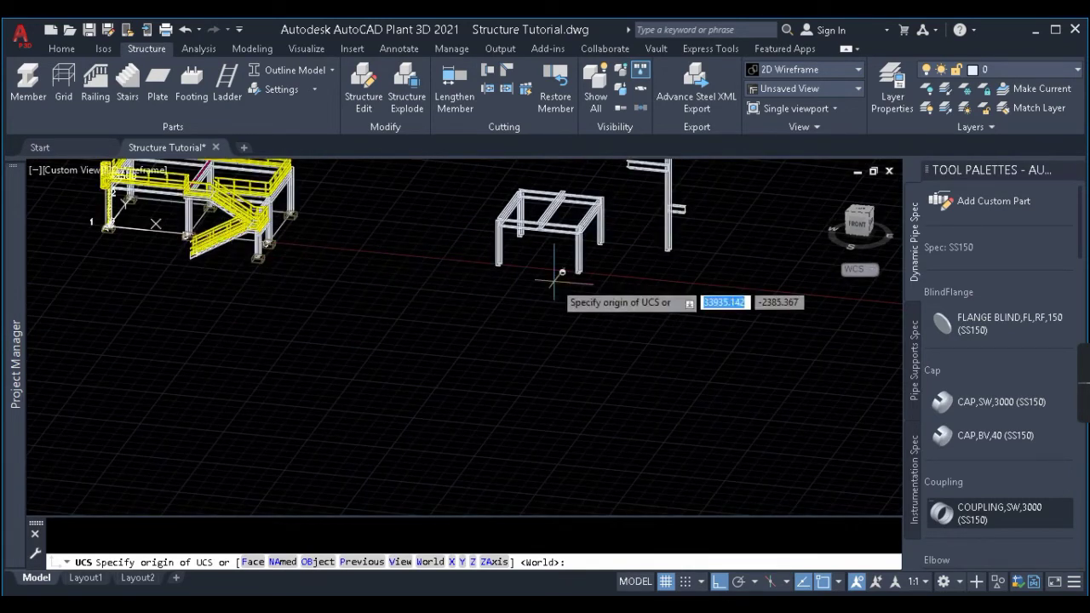
scroll(156, 224, "up", 3)
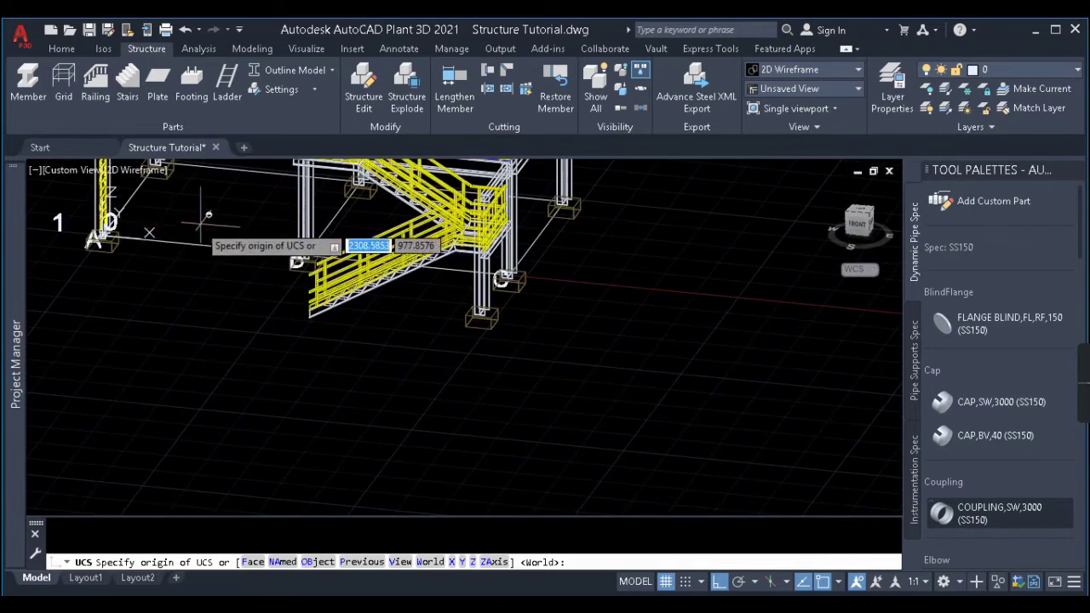
scroll(102, 231, "down", 2)
middle_click_drag(103, 230, 231, 390)
scroll(673, 306, "up", 5)
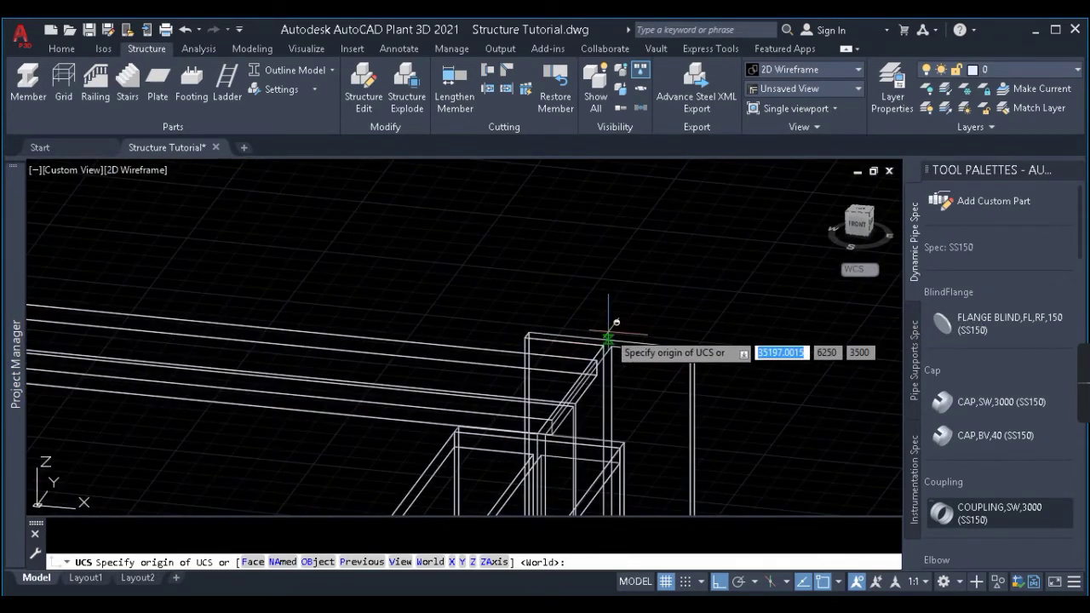
left_click(612, 328)
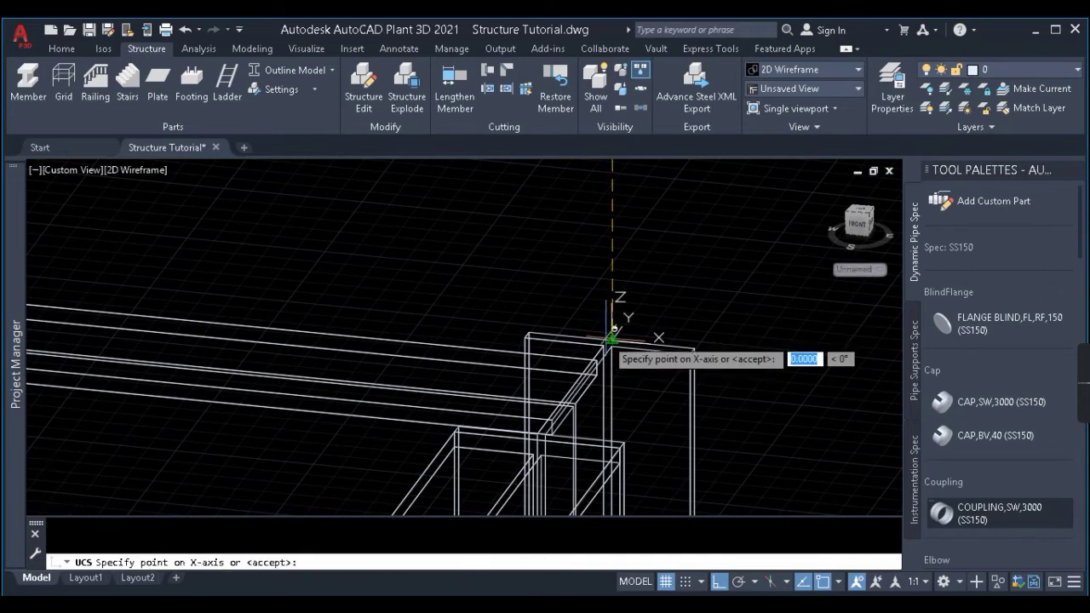
scroll(615, 327, "down", 2)
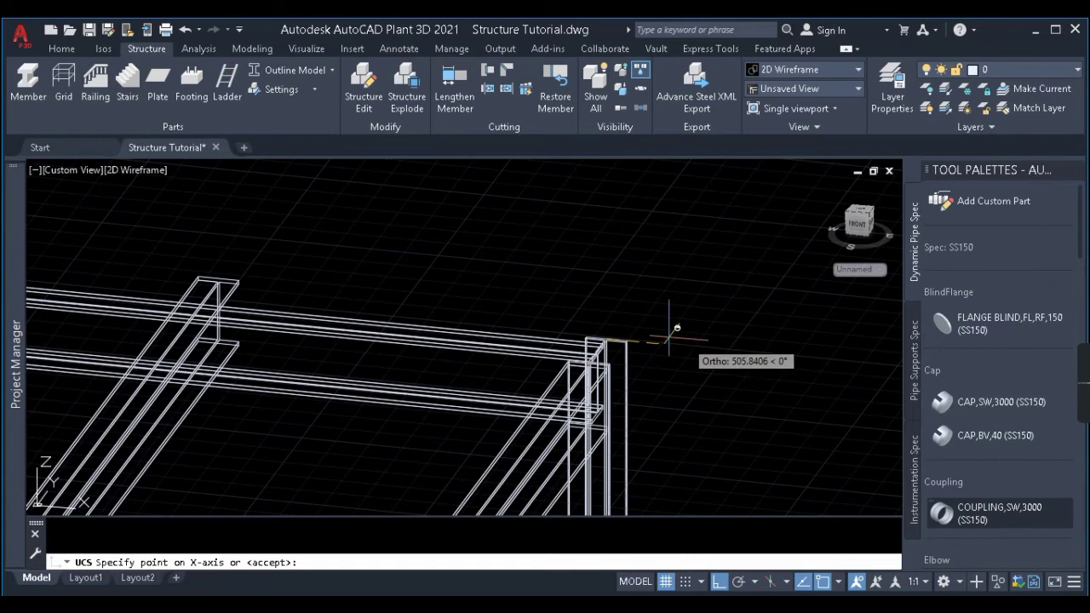
left_click(763, 359)
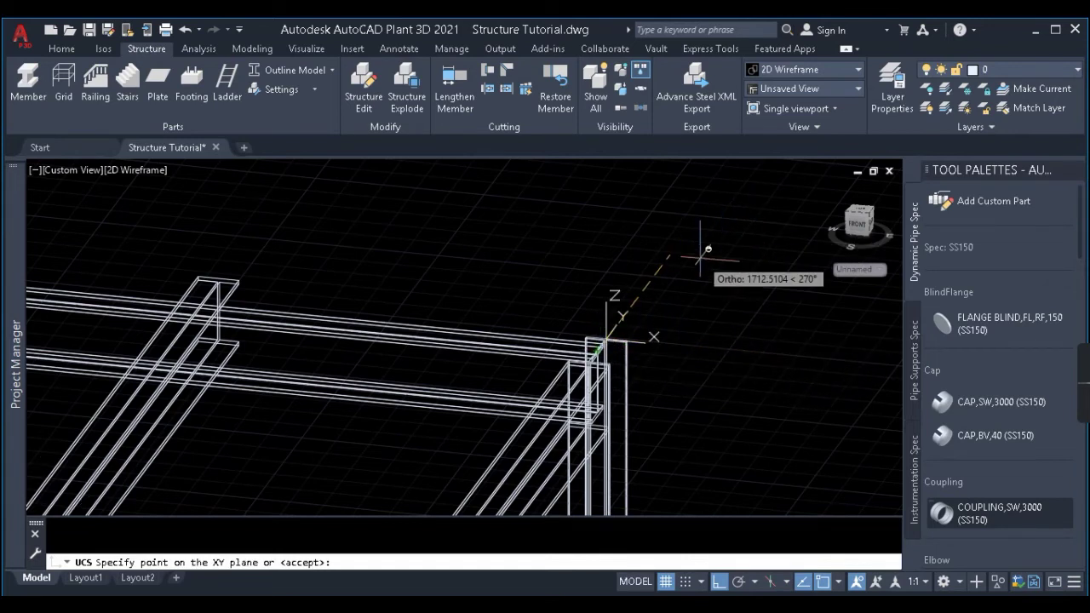
key("Return")
- Stretch the top of the column at the new UCS origin upward well above the beams
middle_click_drag(638, 304, 603, 360, "shift")
left_click(552, 336)
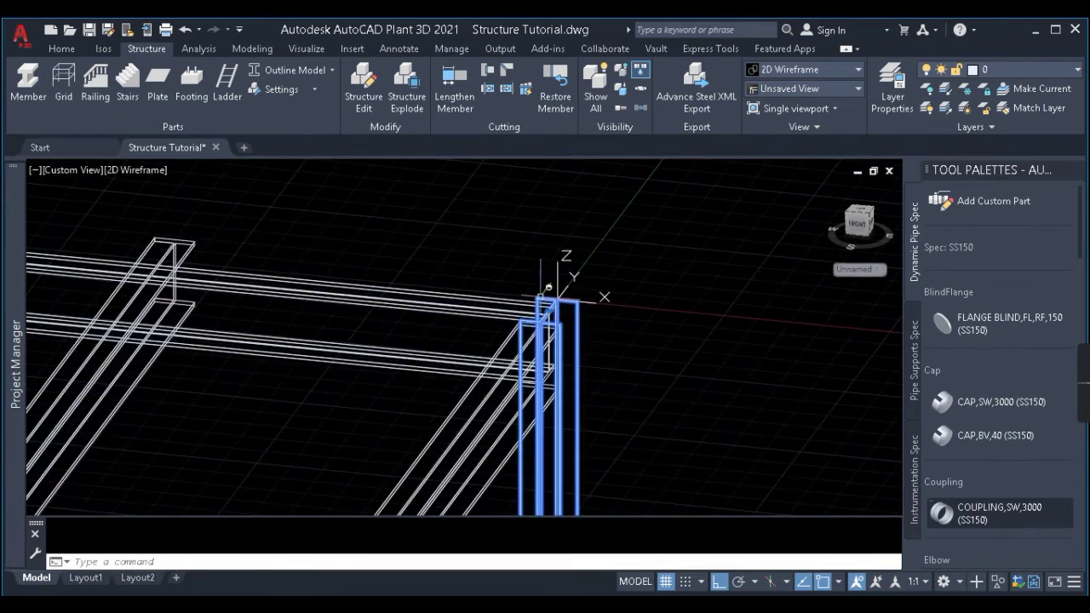
left_click(555, 304)
left_click(555, 182)
key("Escape")
- Trim off the part of that column above the UCS origin, using XY UCS as the intersection plane
left_click(487, 89)
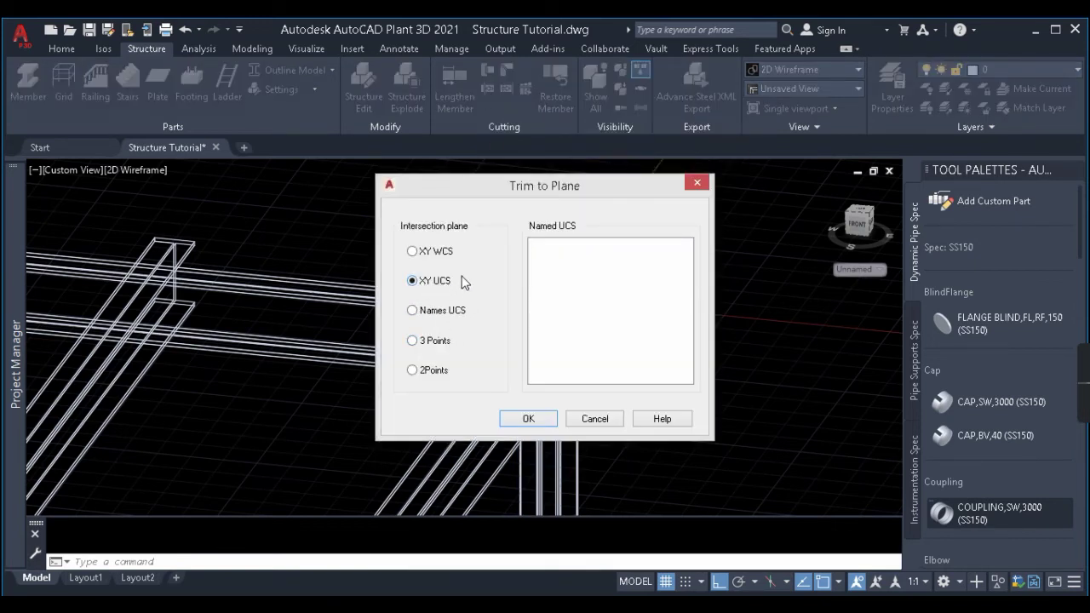
left_click(526, 419)
middle_click_drag(586, 397, 542, 214, "shift")
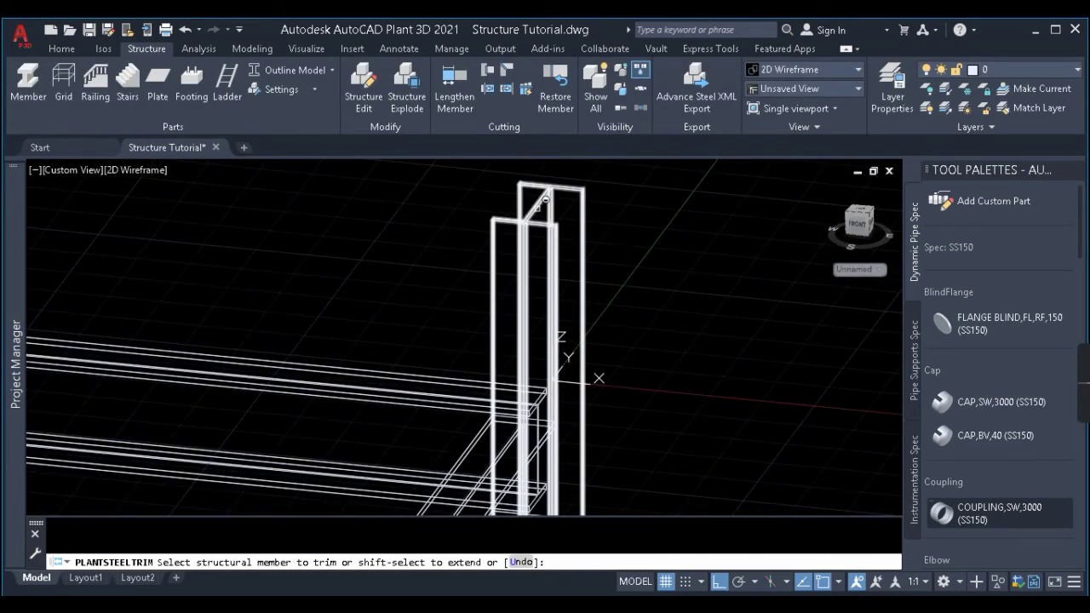
left_click(544, 201)
key("Return")
scroll(518, 384, "up", 4)
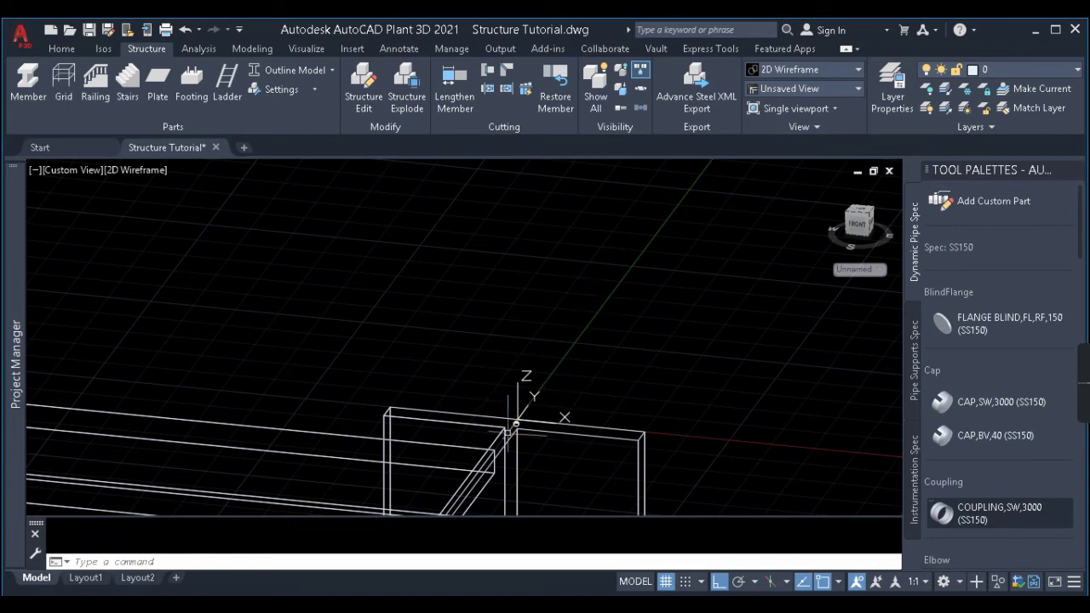
scroll(514, 414, "down", 6)
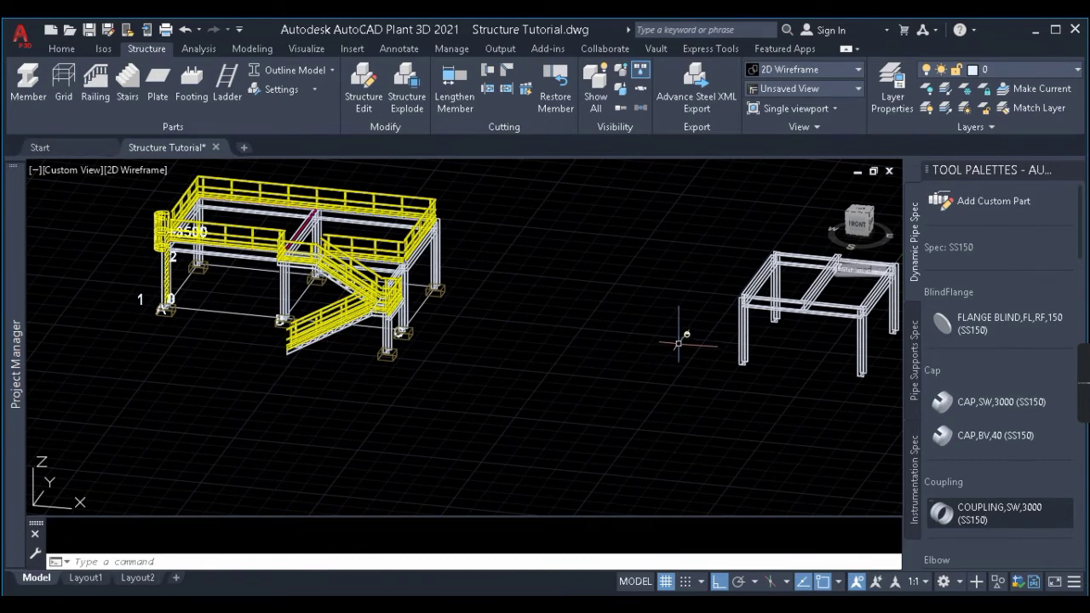
middle_click_drag(477, 317, 17, 349)
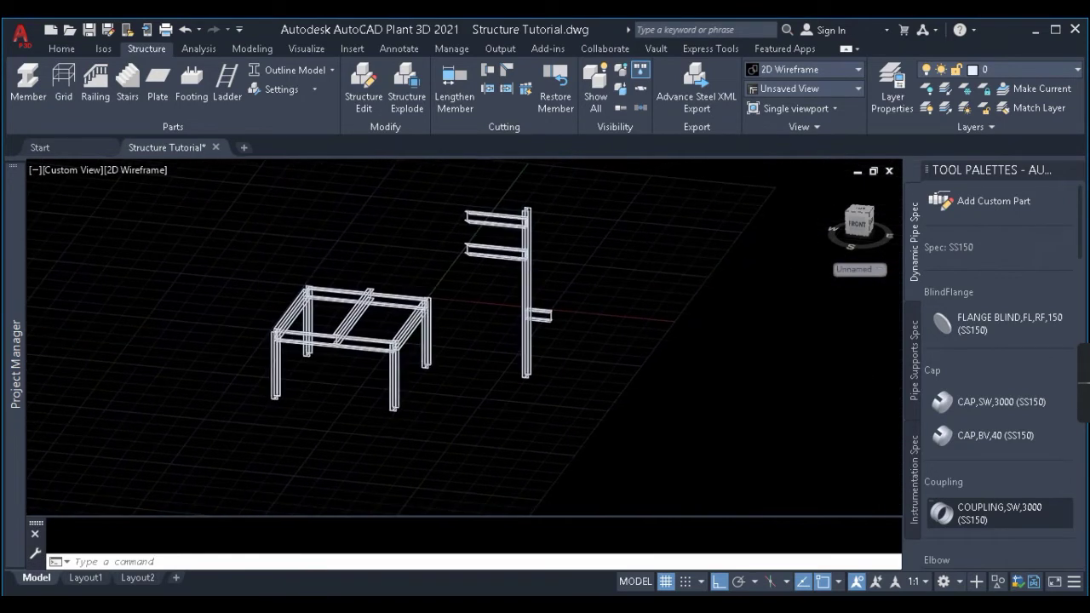
scroll(456, 289, "up", 5)
left_click(483, 92)
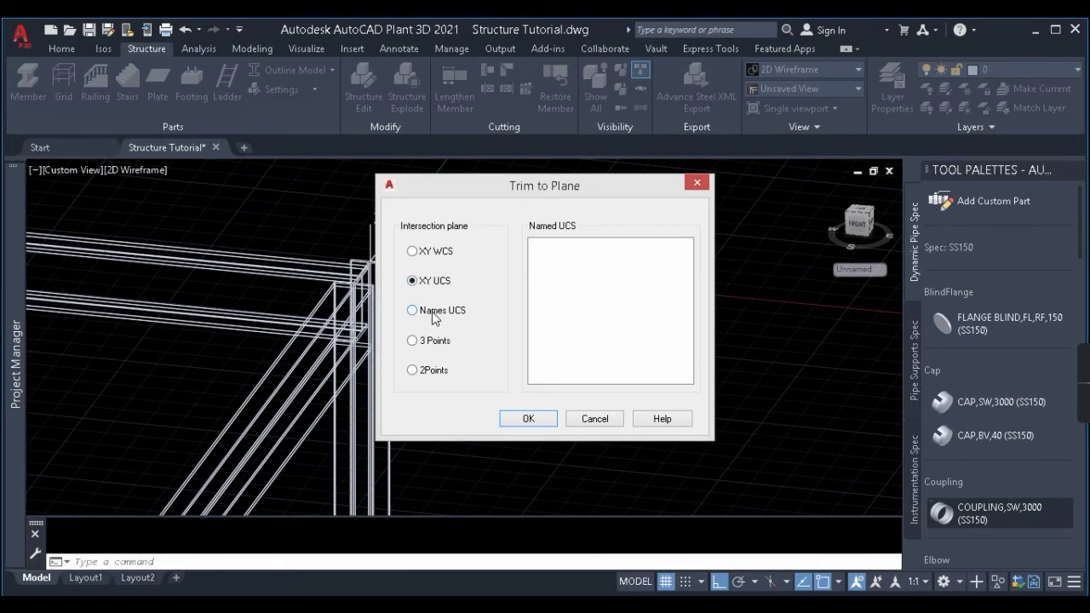
key("Return")
- Make WCS the current coordinate system and stretch the top of the same table frame column upward above the beams again
left_click(856, 270)
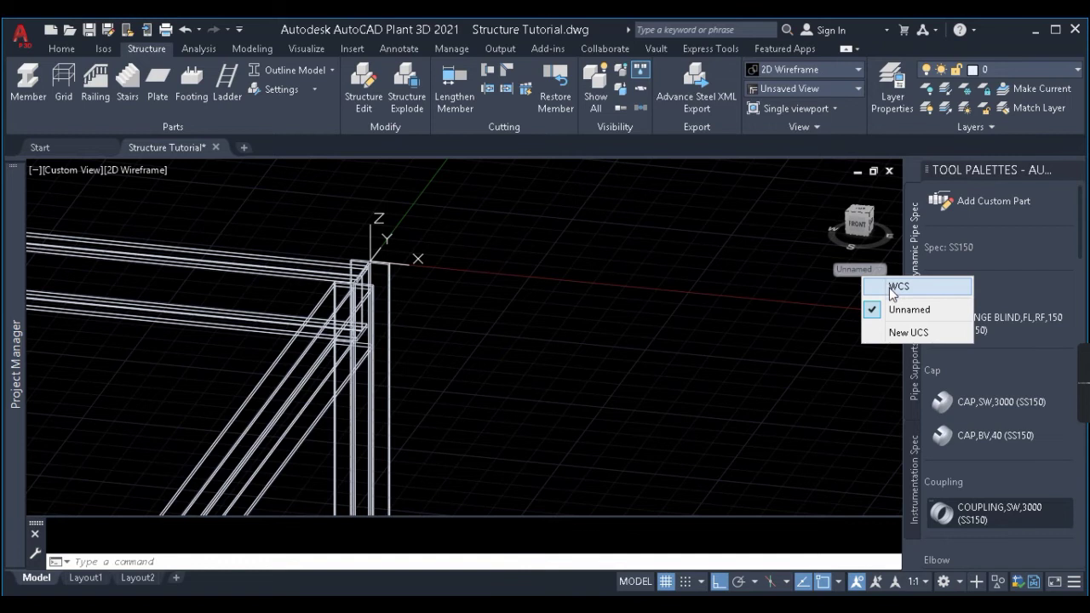
left_click(892, 294)
left_click(474, 413)
left_click(315, 464)
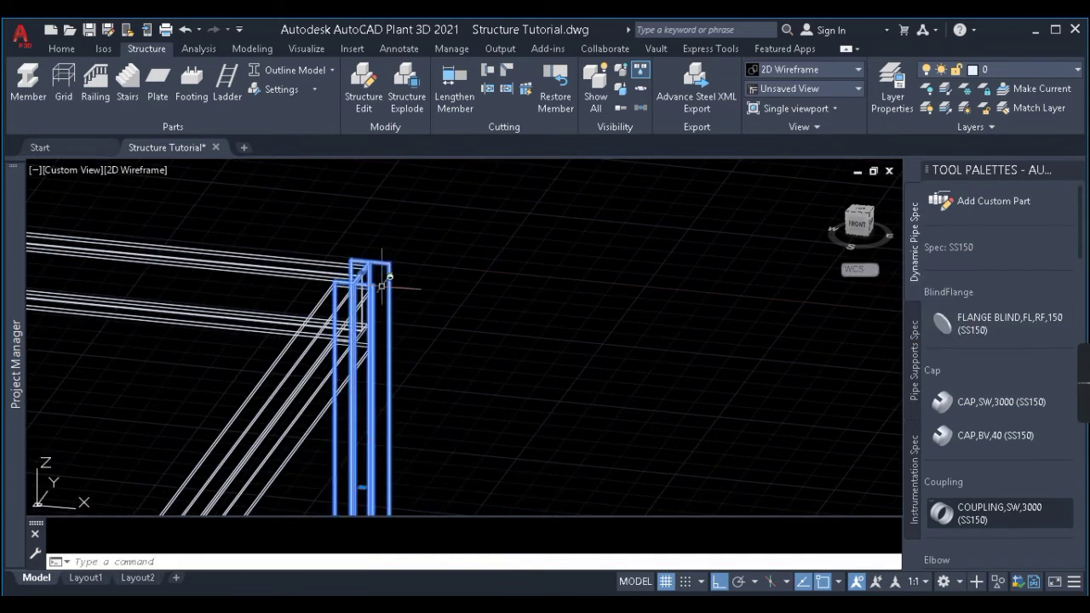
left_click(368, 267)
scroll(368, 267, "down", 3)
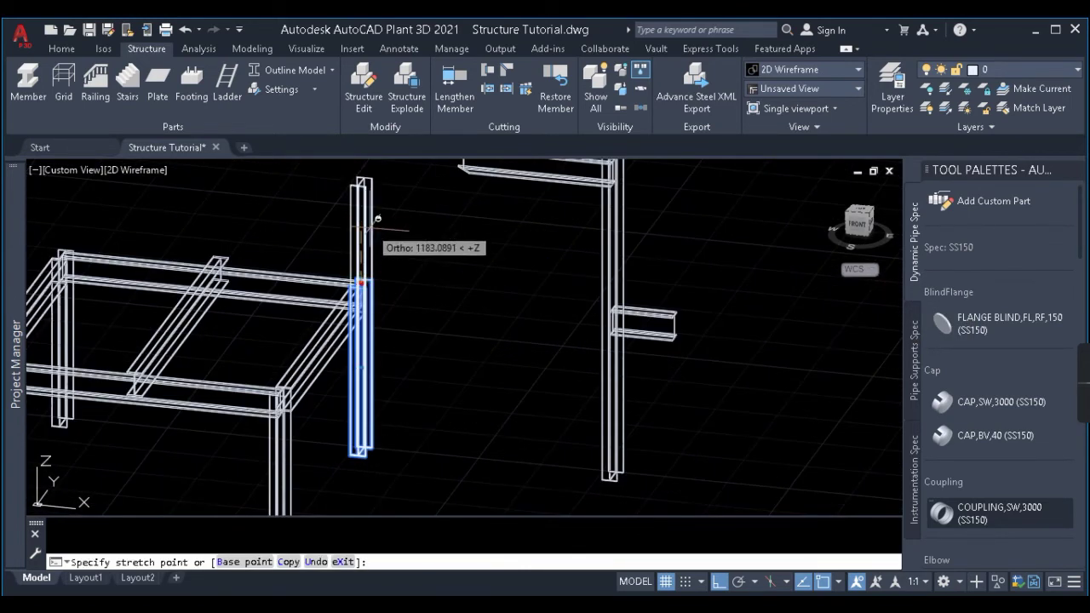
left_click(397, 190)
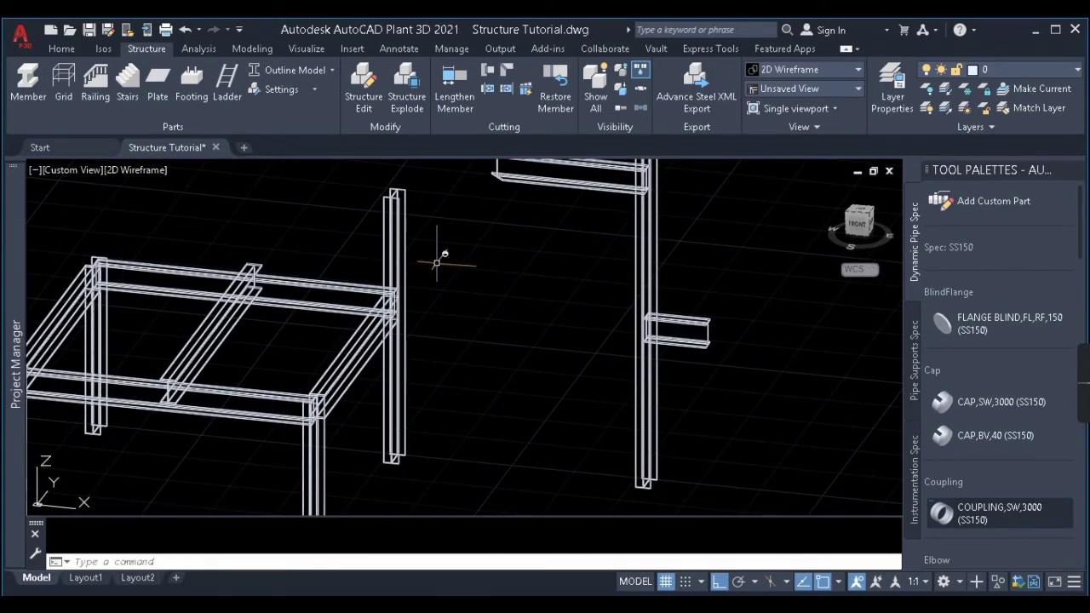
- Trim off the lower part of the stretched column with Trim to Plane, using the Names UCS intersection plane
left_click(489, 90)
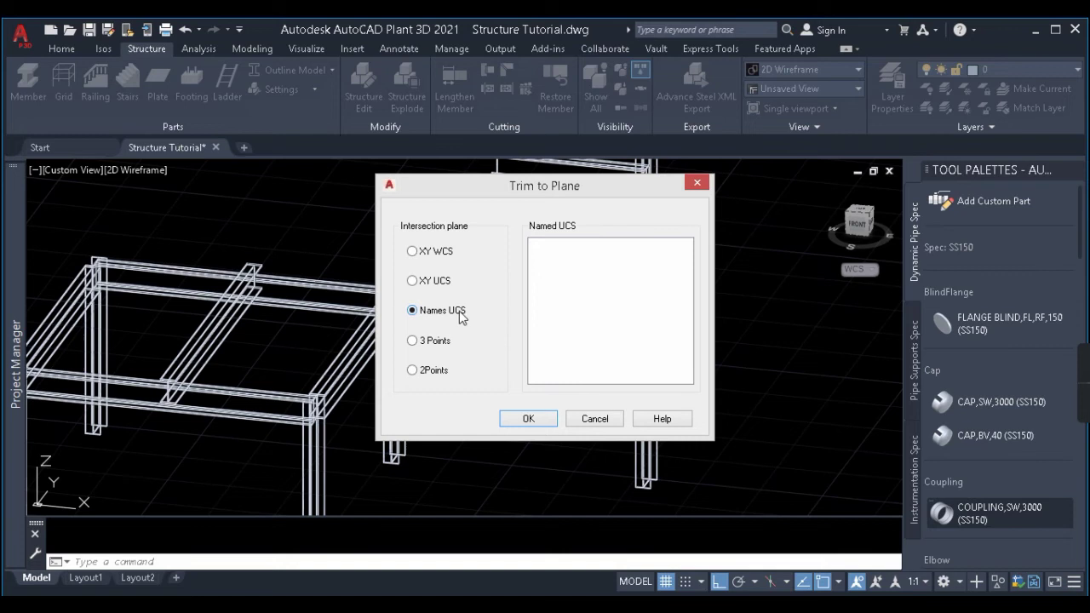
left_click(526, 418)
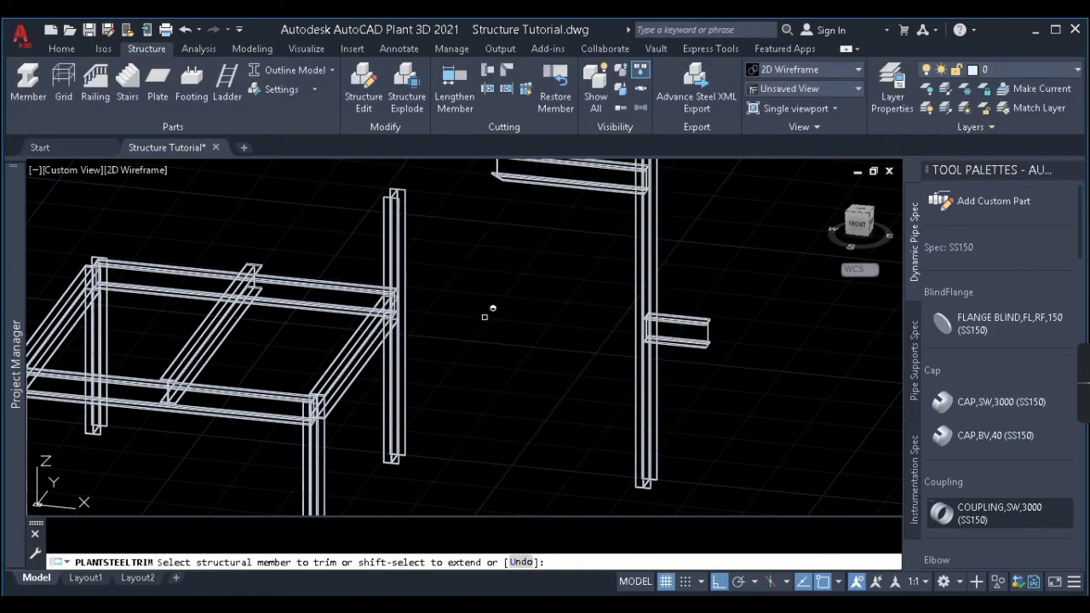
scroll(487, 312, "down", 4)
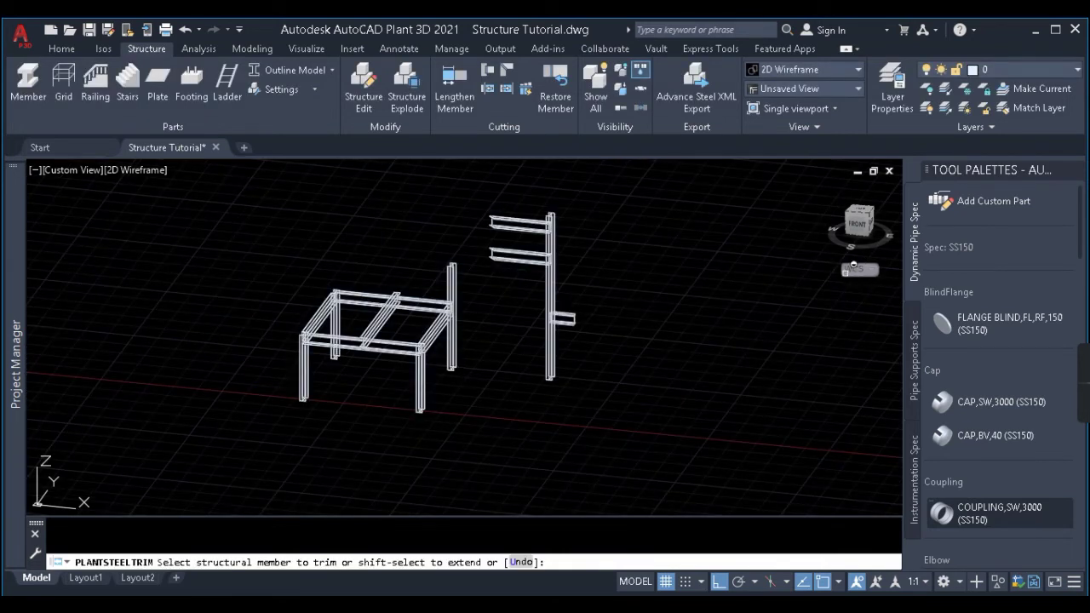
scroll(870, 269, "down", 2)
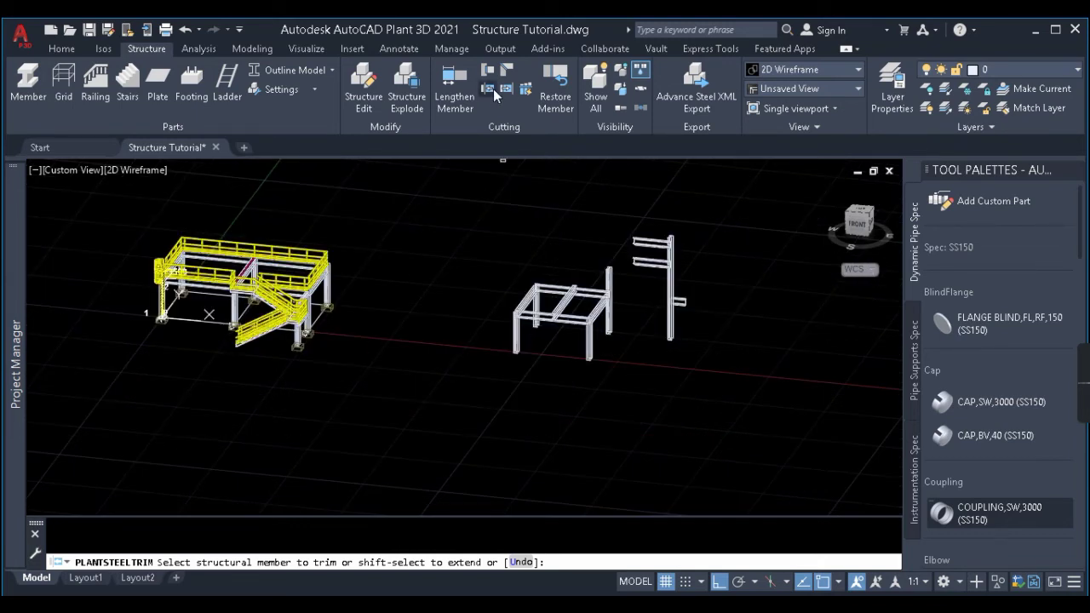
scroll(631, 306, "up", 3)
middle_click_drag(631, 307, 589, 436)
left_click(571, 441)
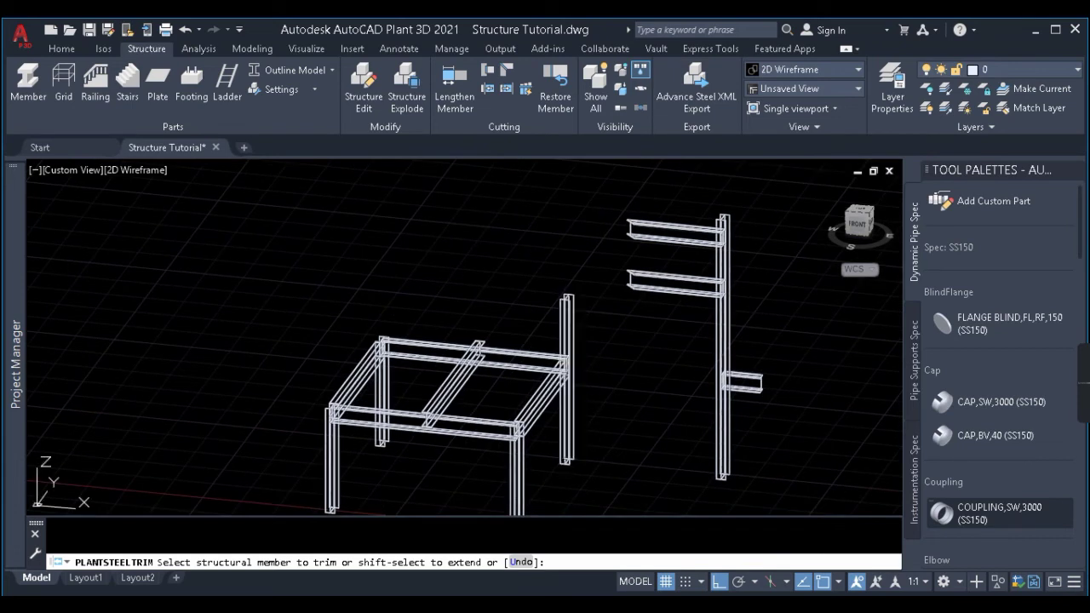
scroll(581, 361, "up", 5)
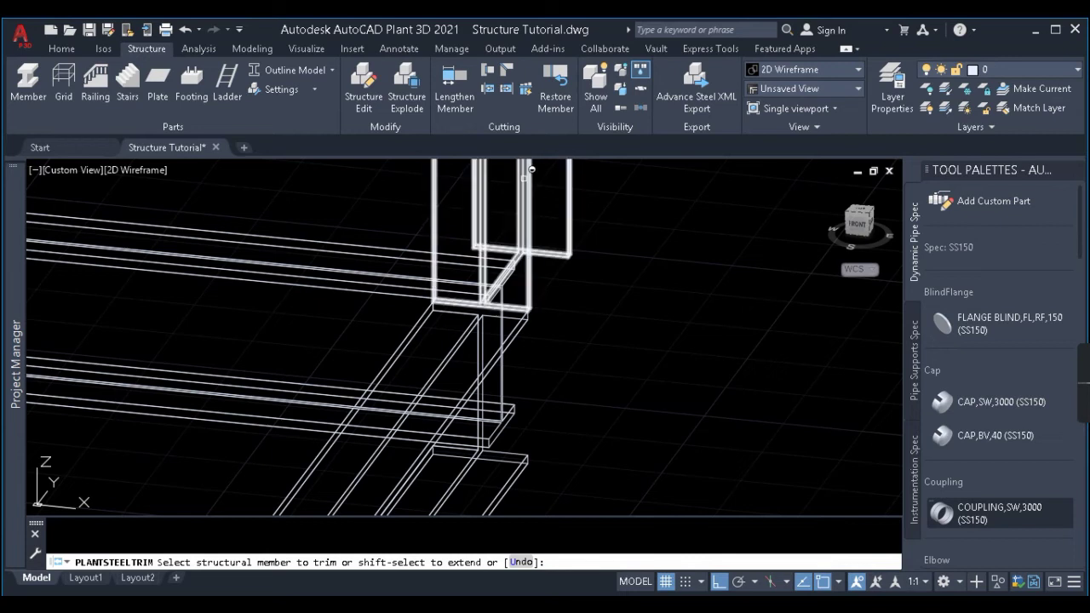
- Trim off the upper part of the freestanding column, using the Names UCS intersection plane
left_click(488, 89)
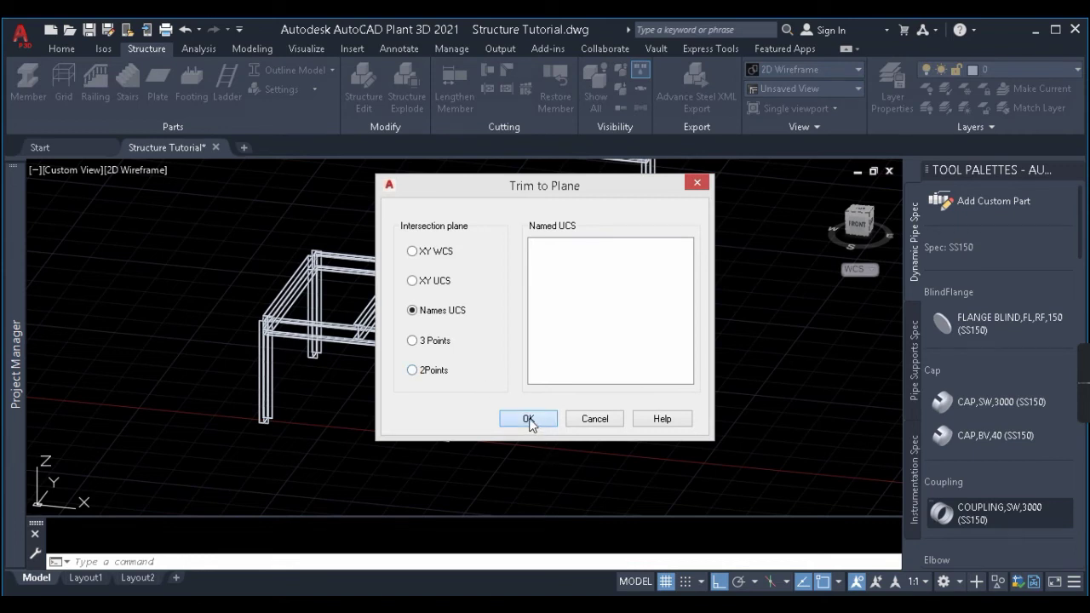
left_click(528, 419)
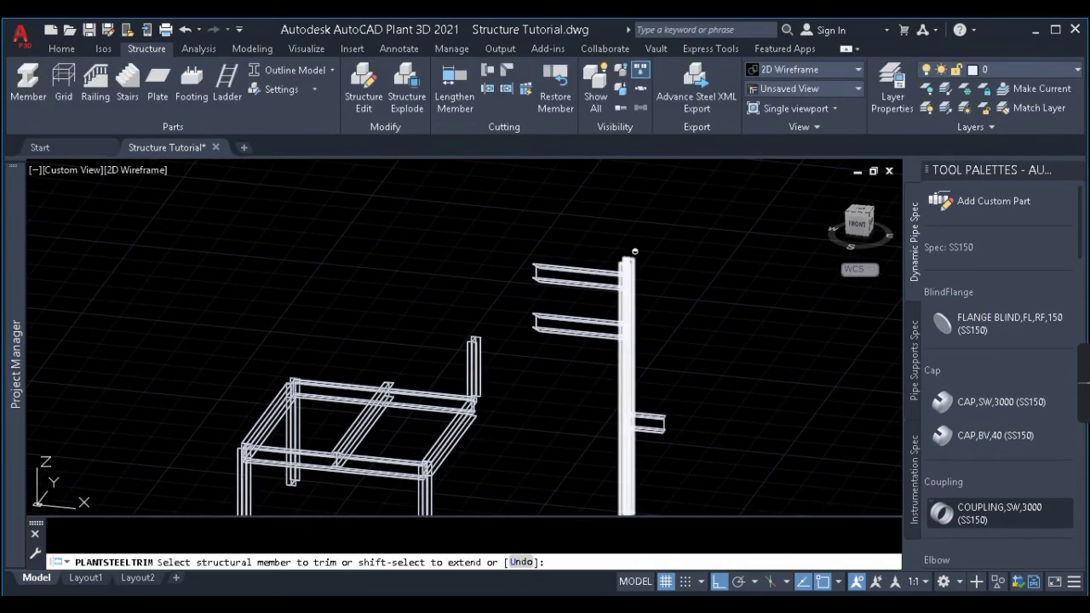
left_click(631, 256)
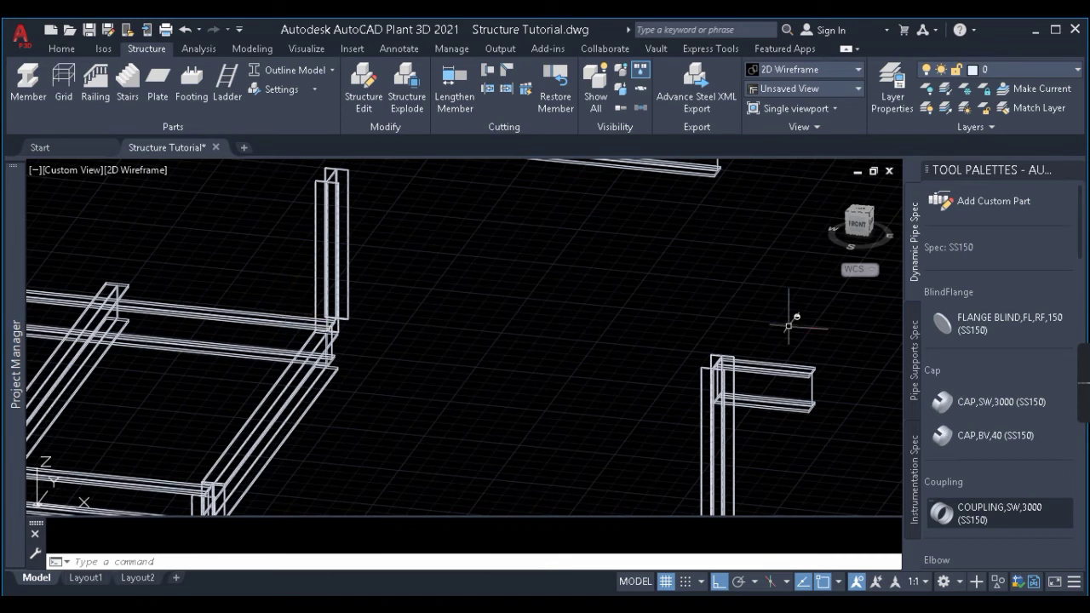
- Review the Names UCS and 2Points intersection plane options of Trim to Plane without applying them
left_click(495, 91)
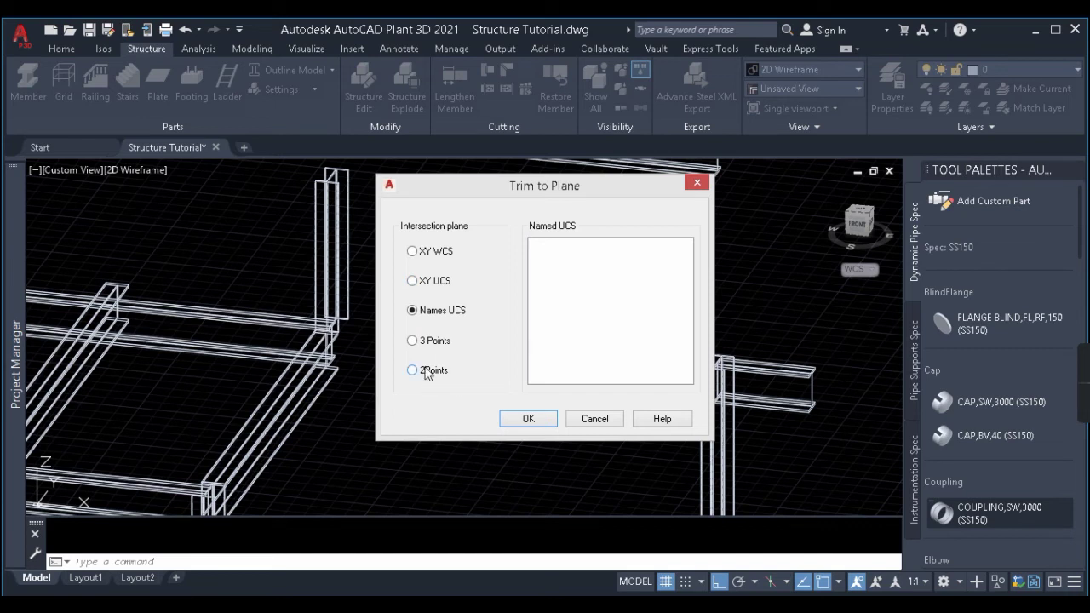
key("Escape")
- Examine in the top view where the ends of the three intermediate beams overlap the cross beam
left_click(506, 89)
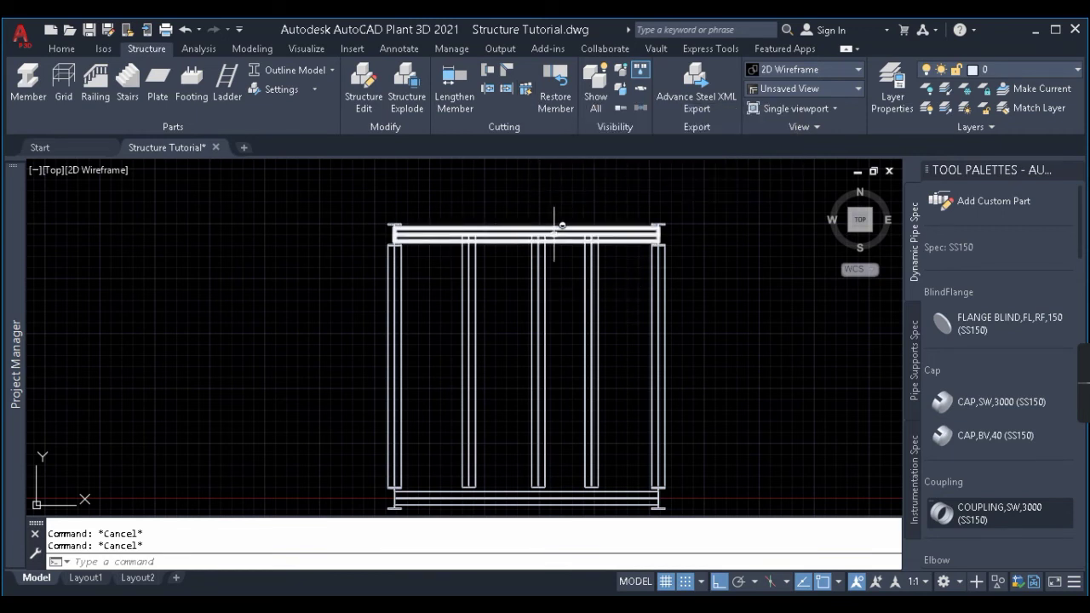
scroll(596, 280, "up", 2)
scroll(625, 304, "down", 1)
left_click(602, 305)
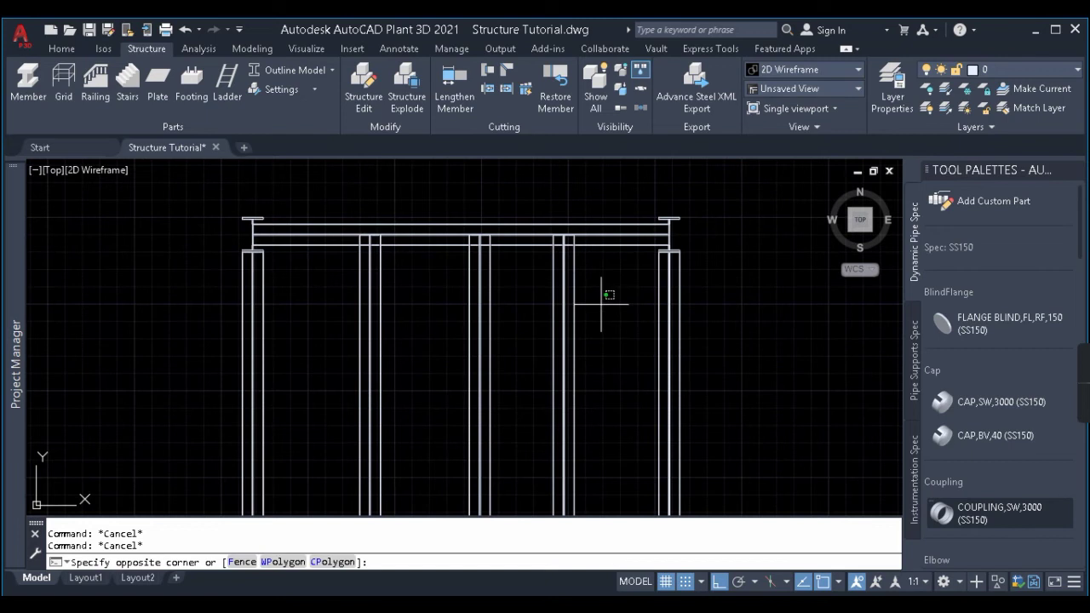
left_click(342, 318)
key("Escape")
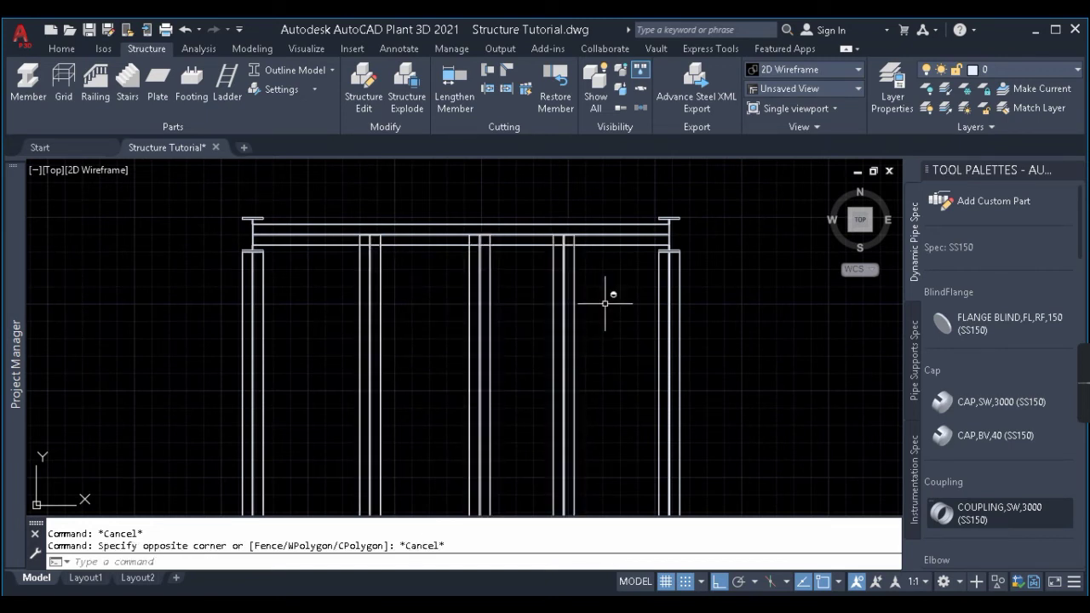
left_click(607, 302)
left_click(341, 344)
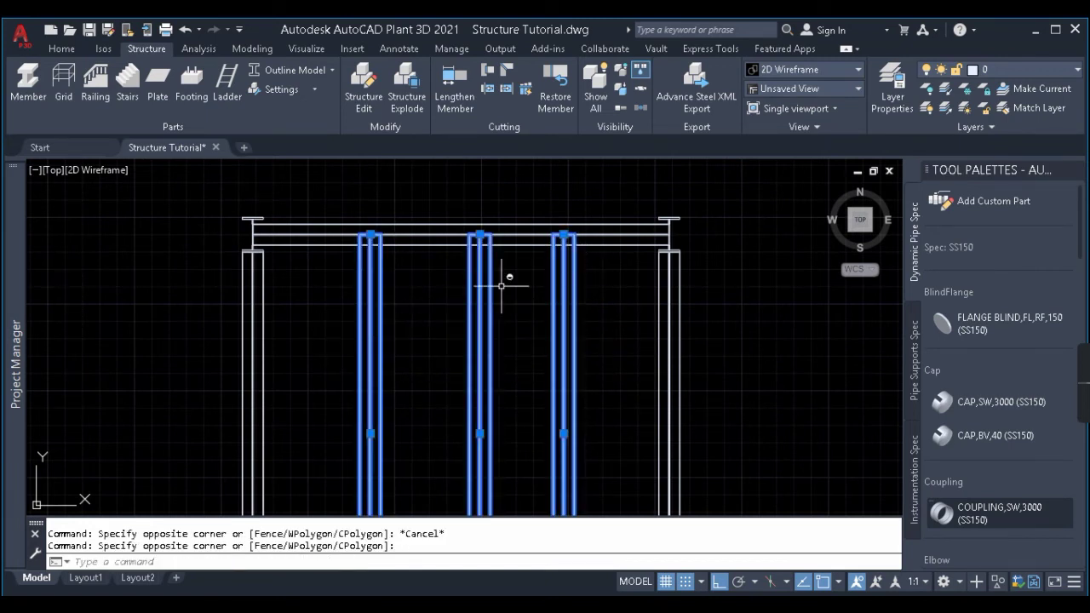
scroll(486, 260, "up", 2)
scroll(476, 294, "down", 1)
left_click(475, 308)
key("Escape")
middle_click_drag(780, 302, 645, 307)
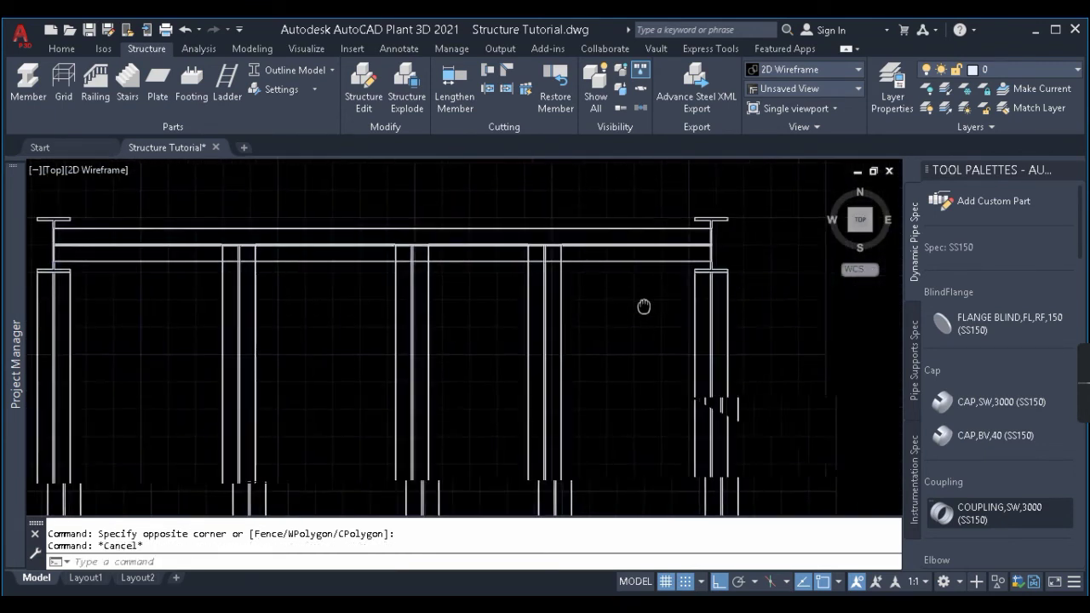
left_click(367, 298)
scroll(523, 234, "up", 4)
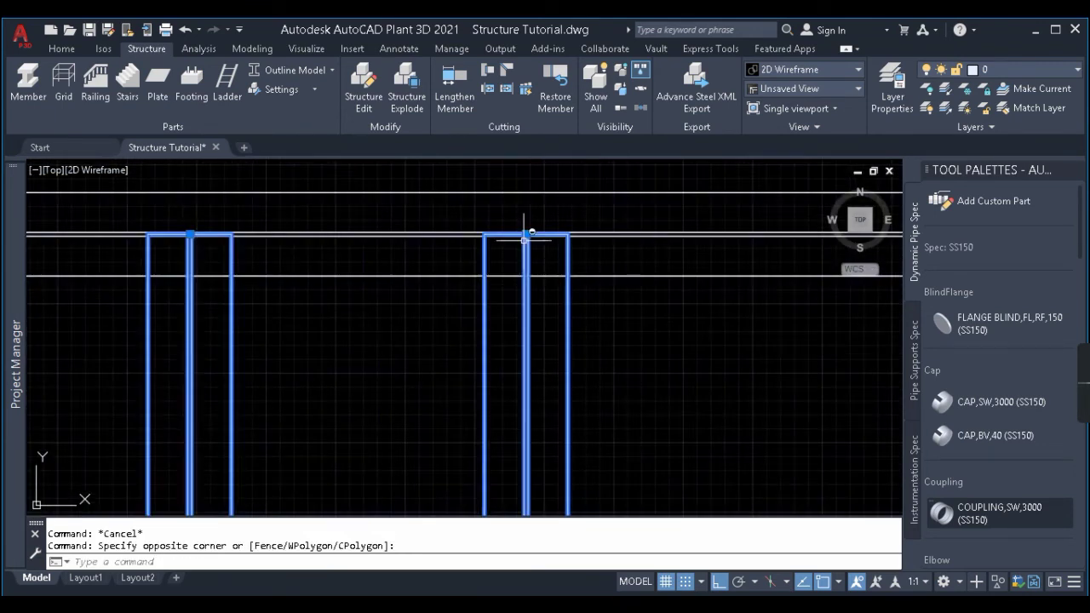
scroll(593, 230, "up", 3)
scroll(366, 282, "down", 5)
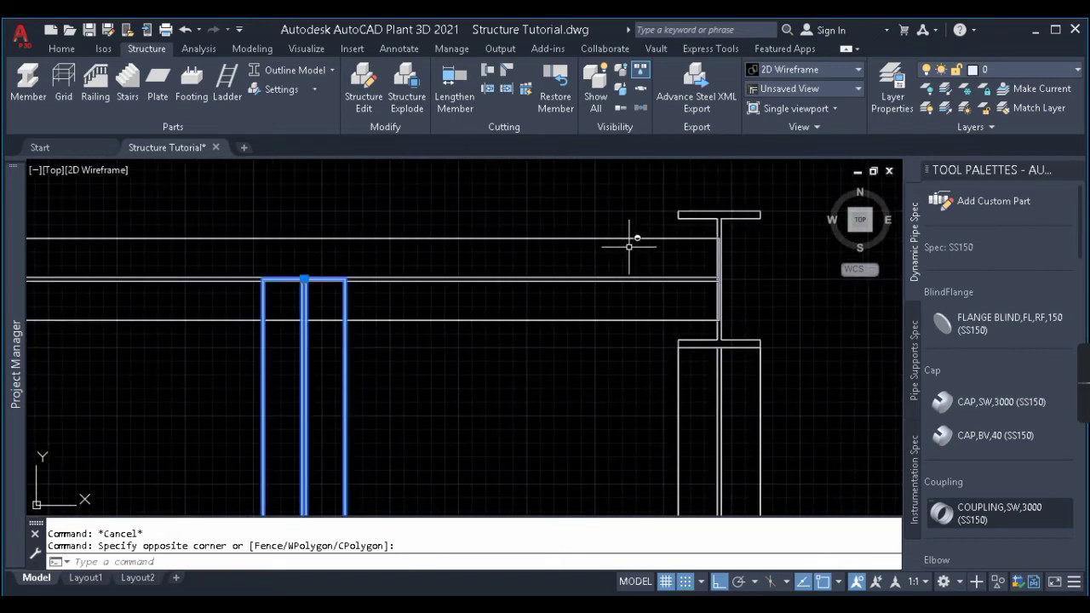
key("Escape")
scroll(556, 209, "down", 2)
scroll(499, 178, "down", 3)
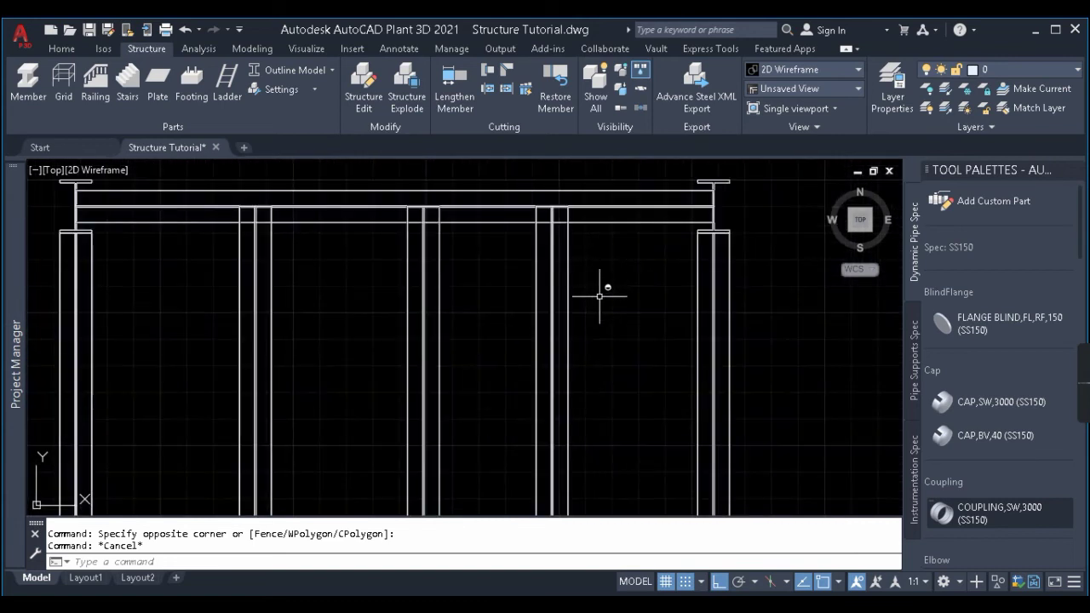
left_click(621, 287)
left_click(231, 290)
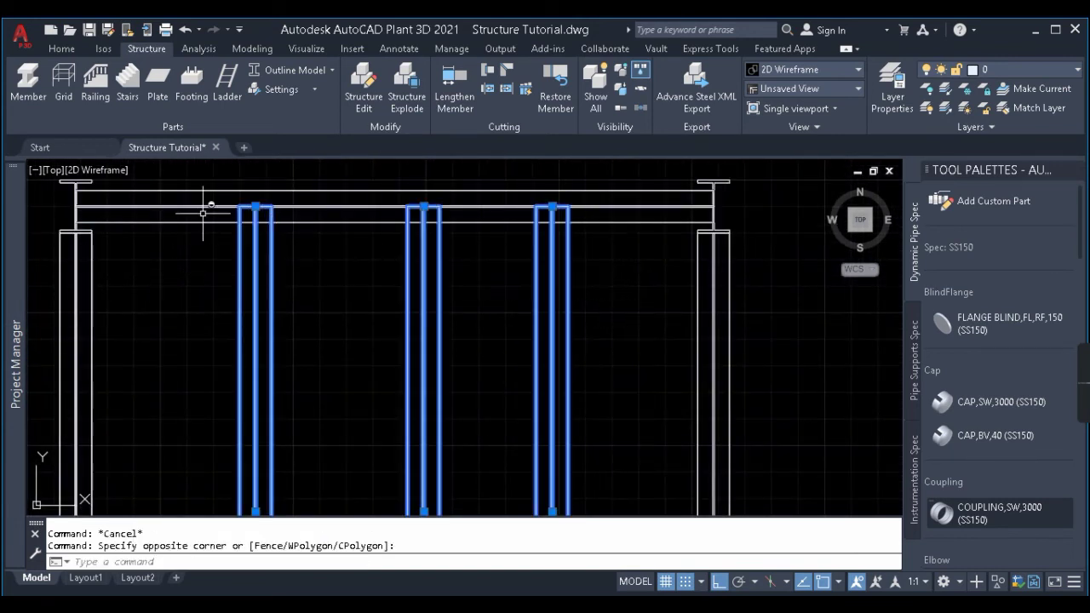
left_click(195, 189)
left_click(170, 298)
key("Escape")
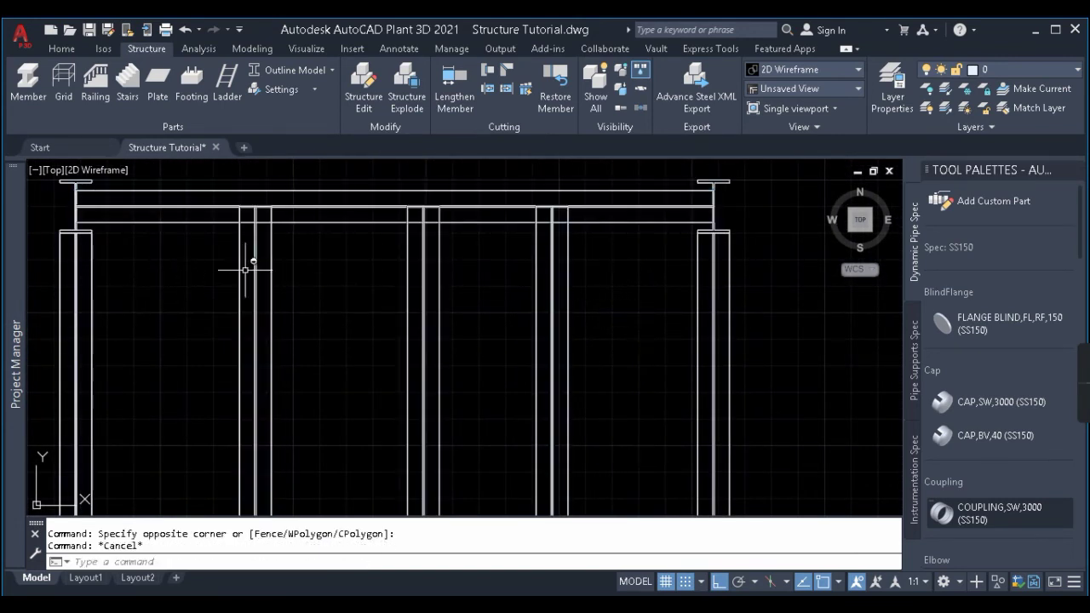
- Cut the three intermediate beams back to the cross beam in one edge cut operation, with a cut-back gap of 0
left_click(525, 89)
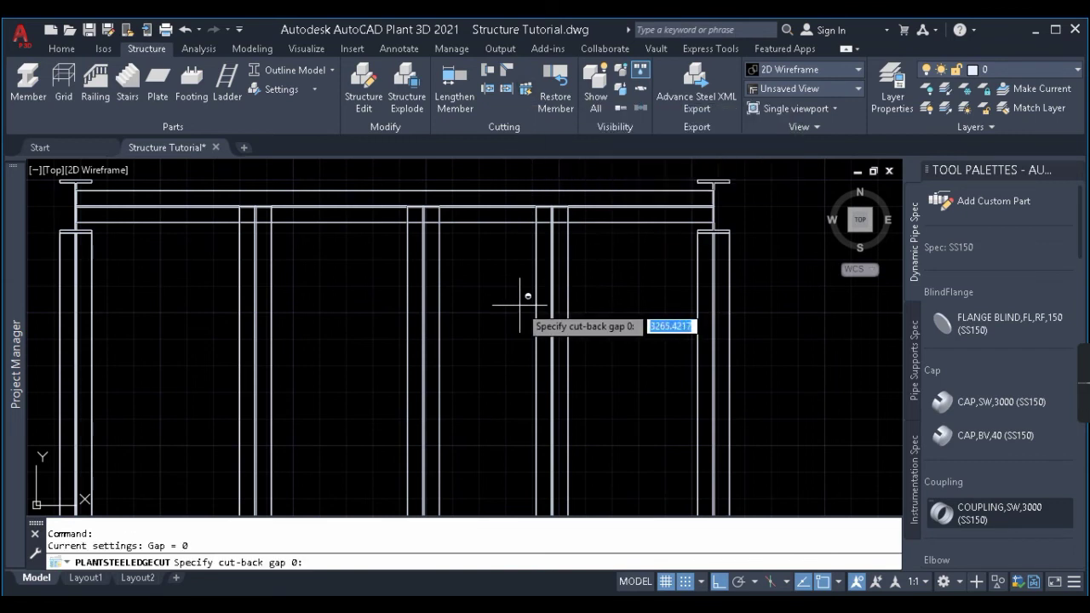
key("Return")
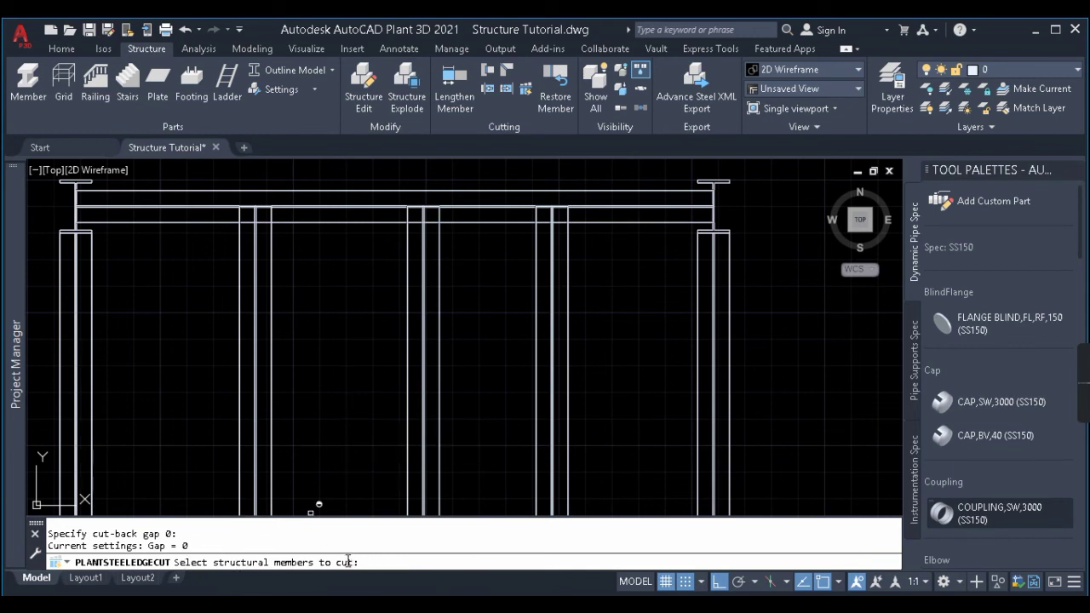
left_click(554, 253)
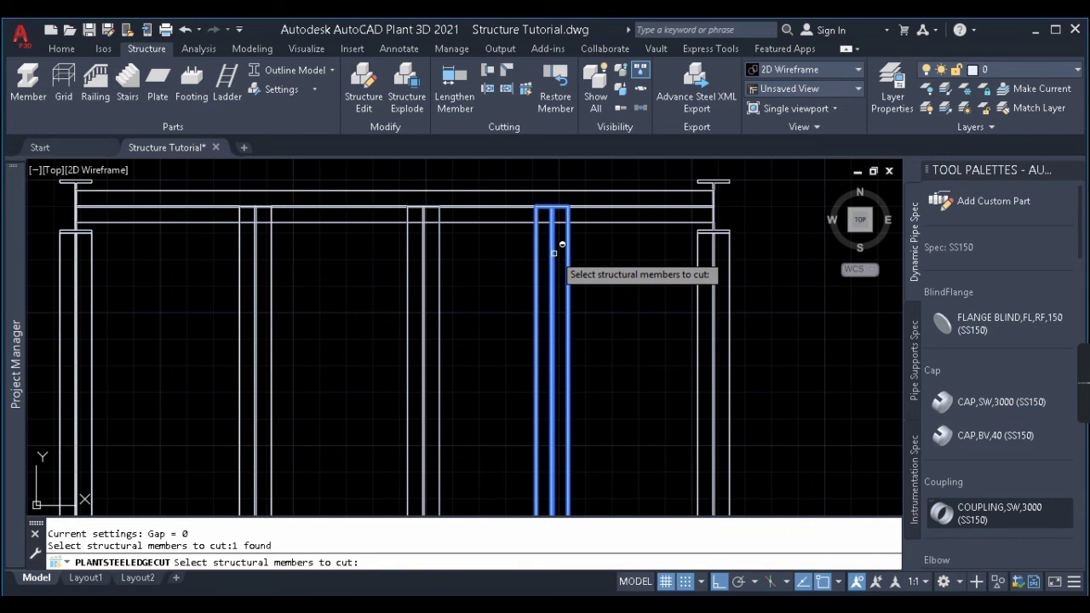
left_click(418, 253)
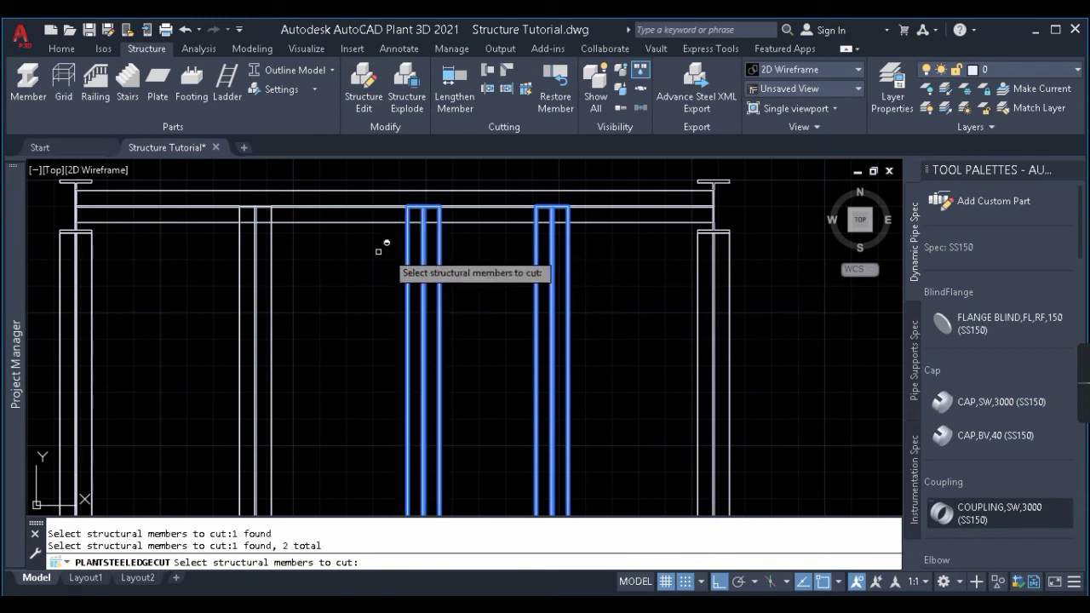
left_click(259, 252)
key("Return")
key("Escape")
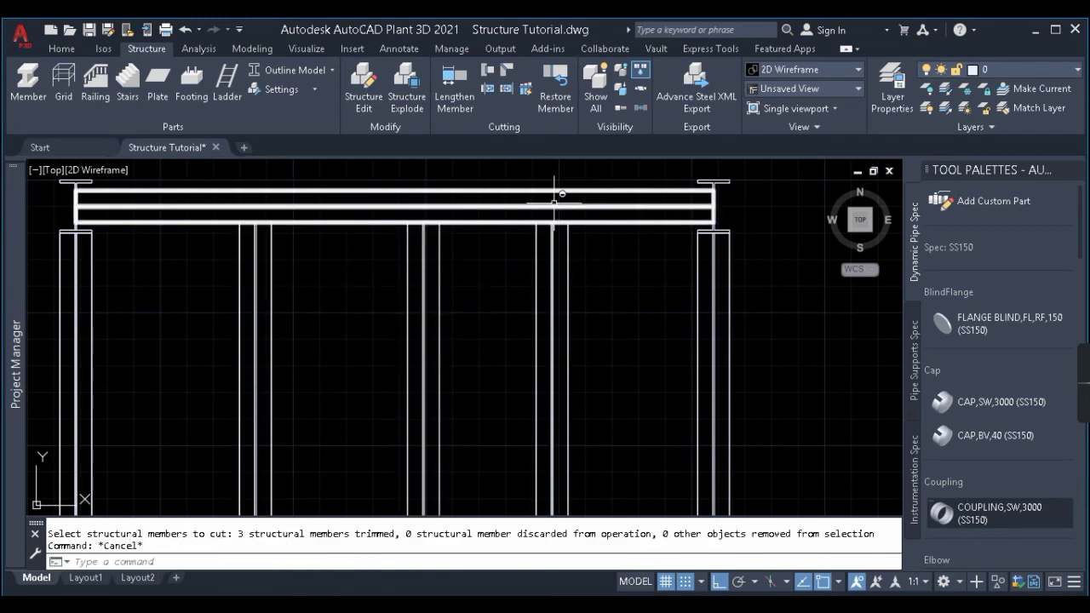
- Inspect the cut ends of the three intermediate beams where they meet the edge of the cross beam
scroll(574, 199, "up", 3)
scroll(628, 244, "up", 2)
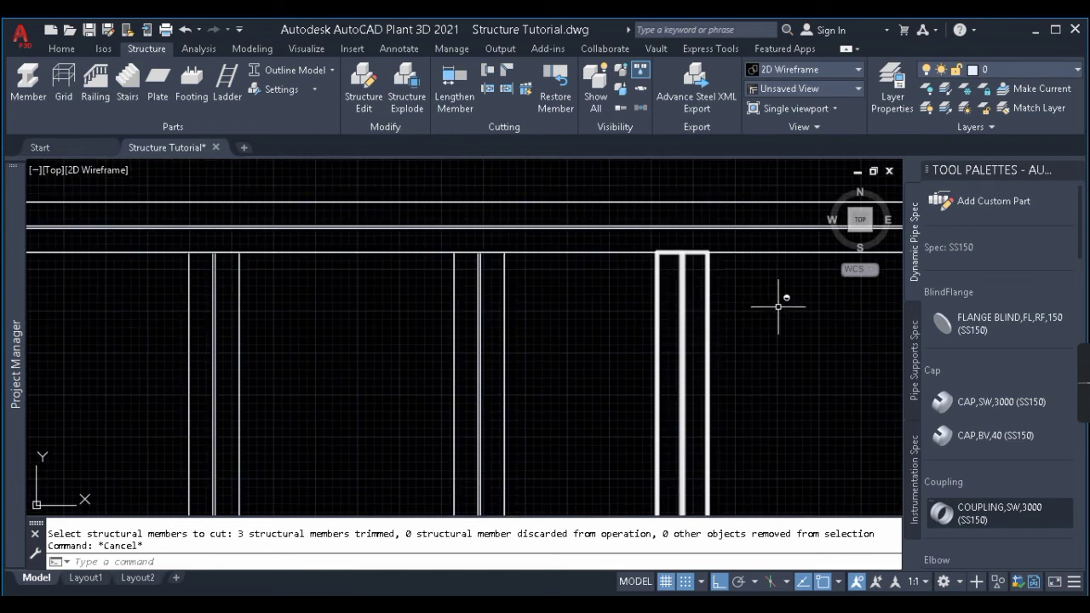
left_click(781, 305)
left_click(132, 307)
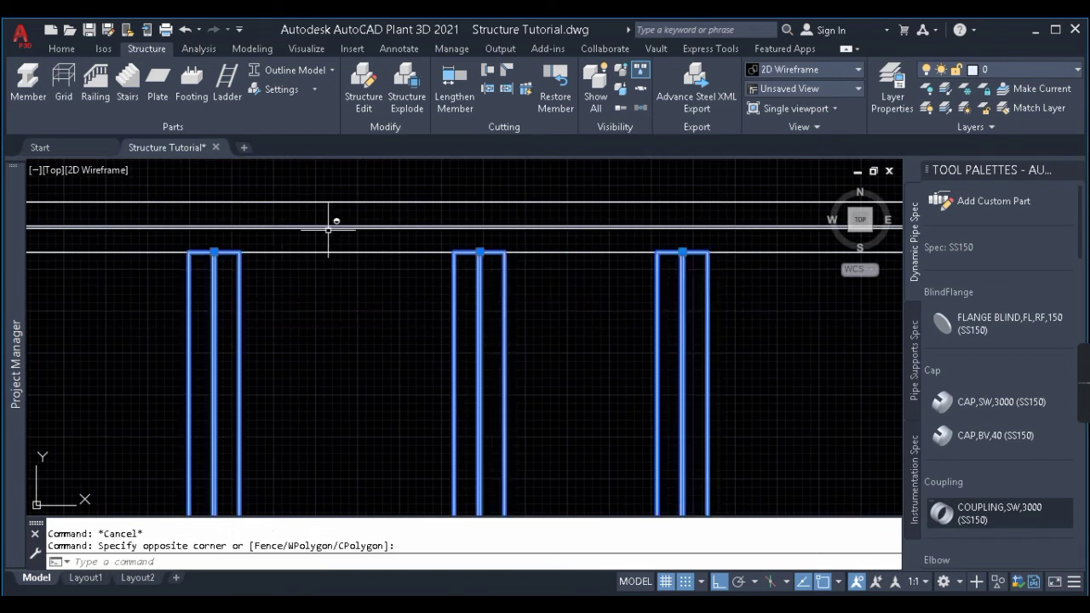
key("Escape")
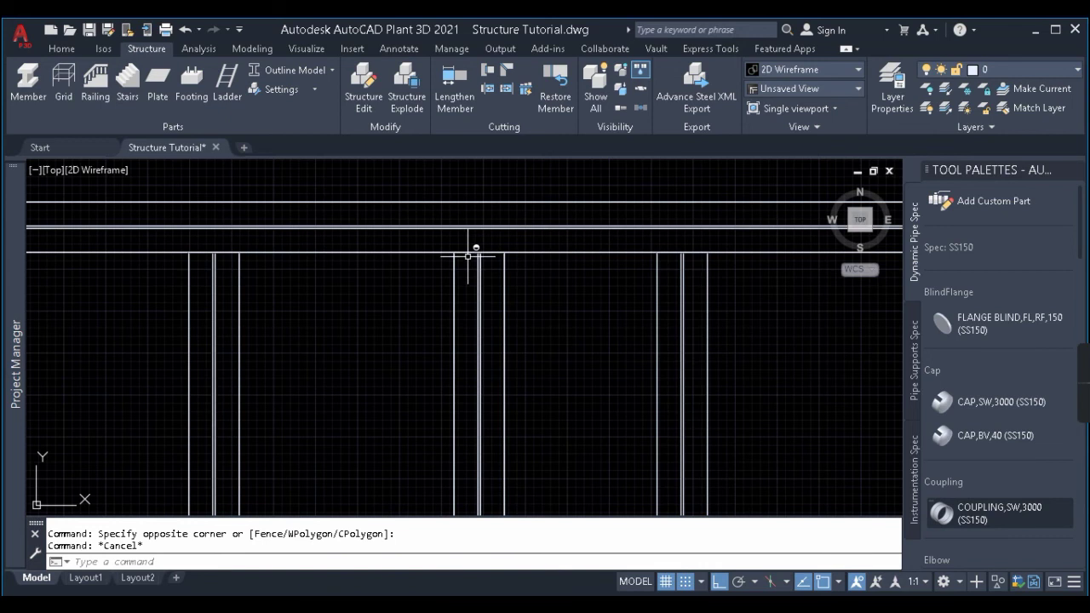
scroll(596, 222, "down", 3)
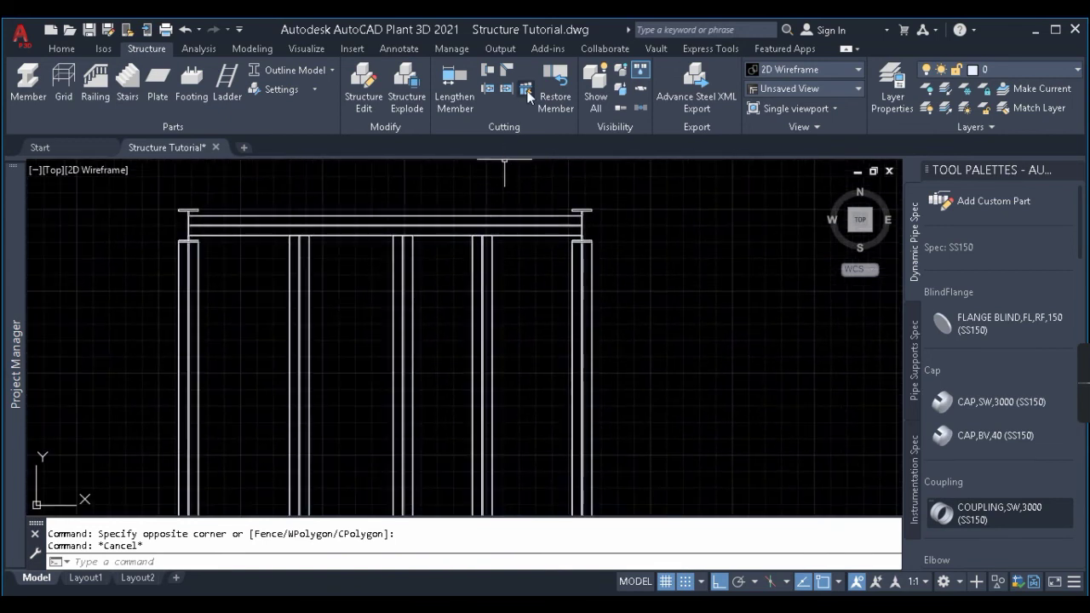
key("Escape")
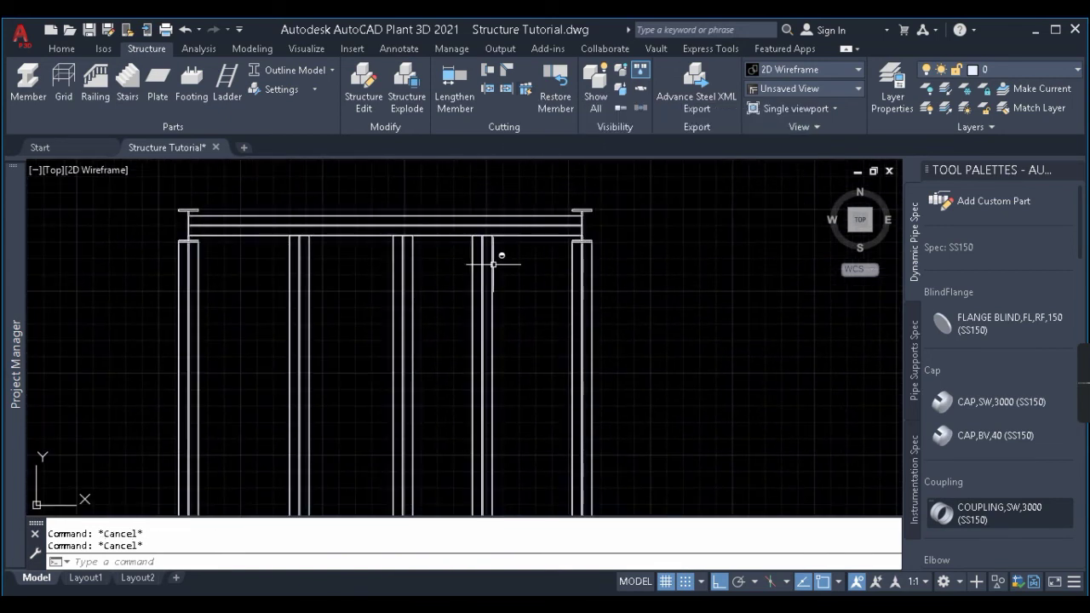
middle_click_drag(499, 251, 520, 284)
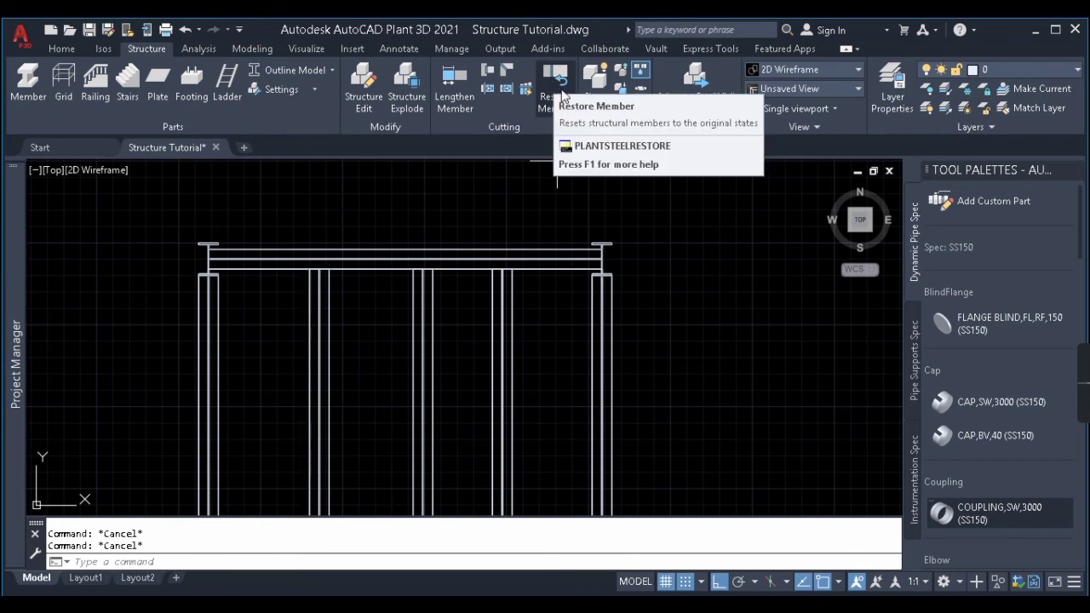
- Remove the cuts from all three intermediate beams with Restore Member
left_click(556, 79)
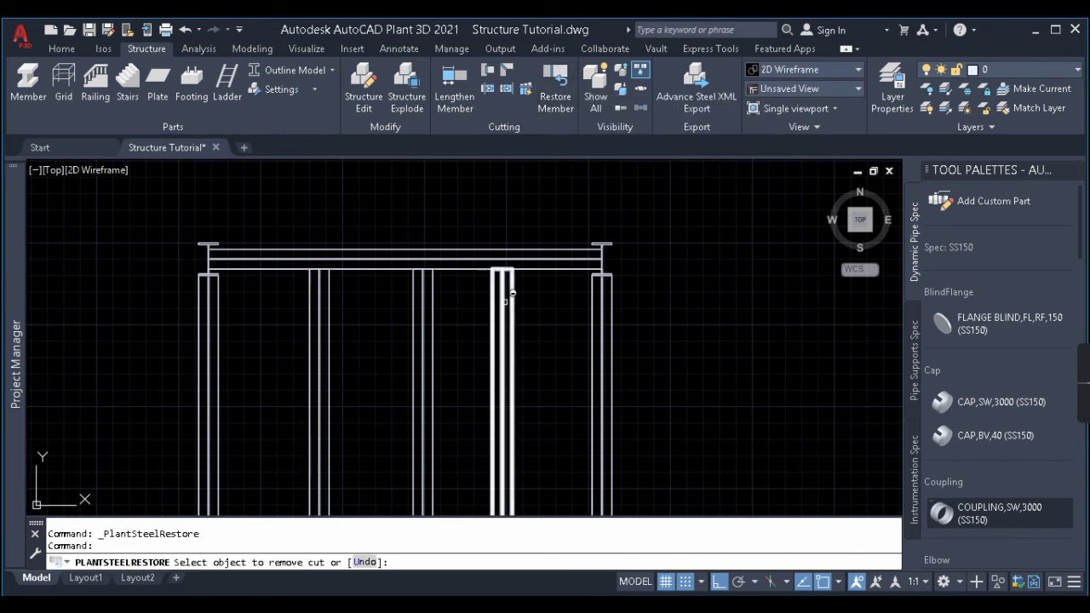
scroll(509, 273, "up", 4)
scroll(506, 264, "down", 2)
scroll(505, 258, "up", 2)
scroll(503, 252, "down", 2)
left_click(502, 252)
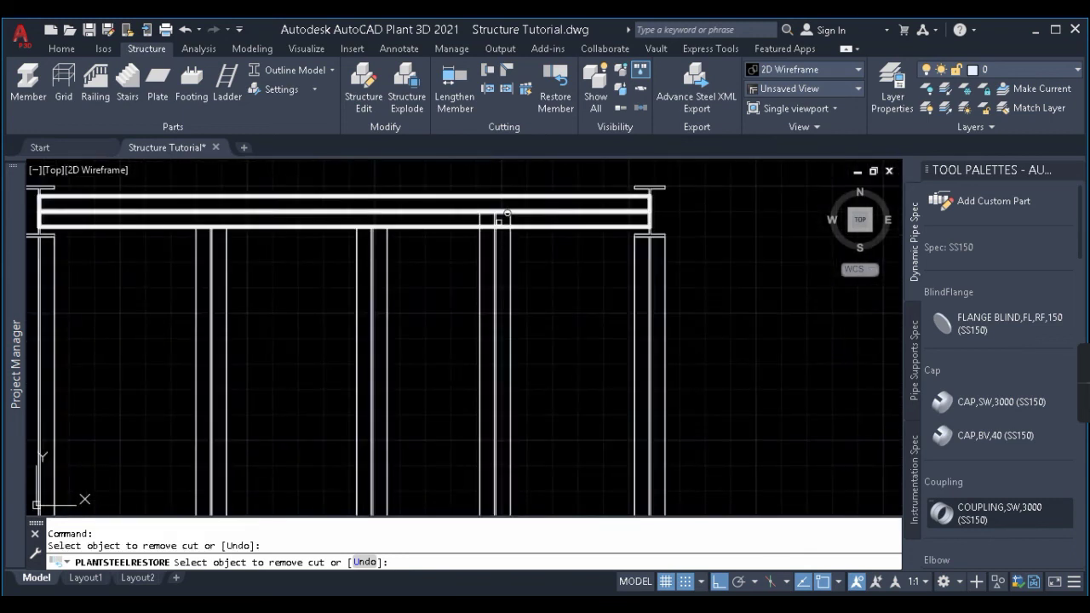
scroll(409, 249, "down", 4)
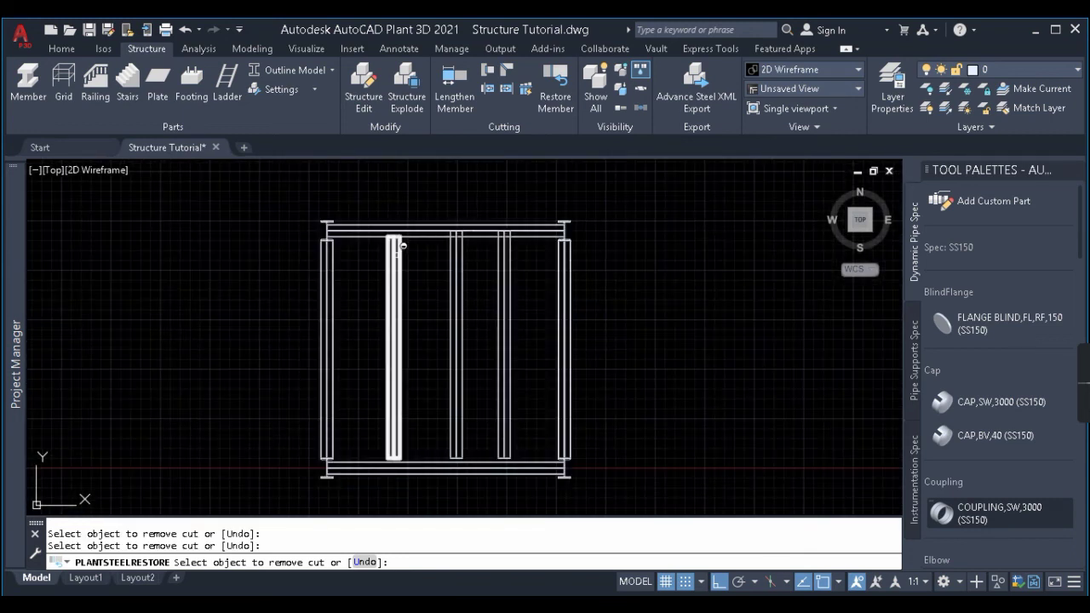
key("Escape")
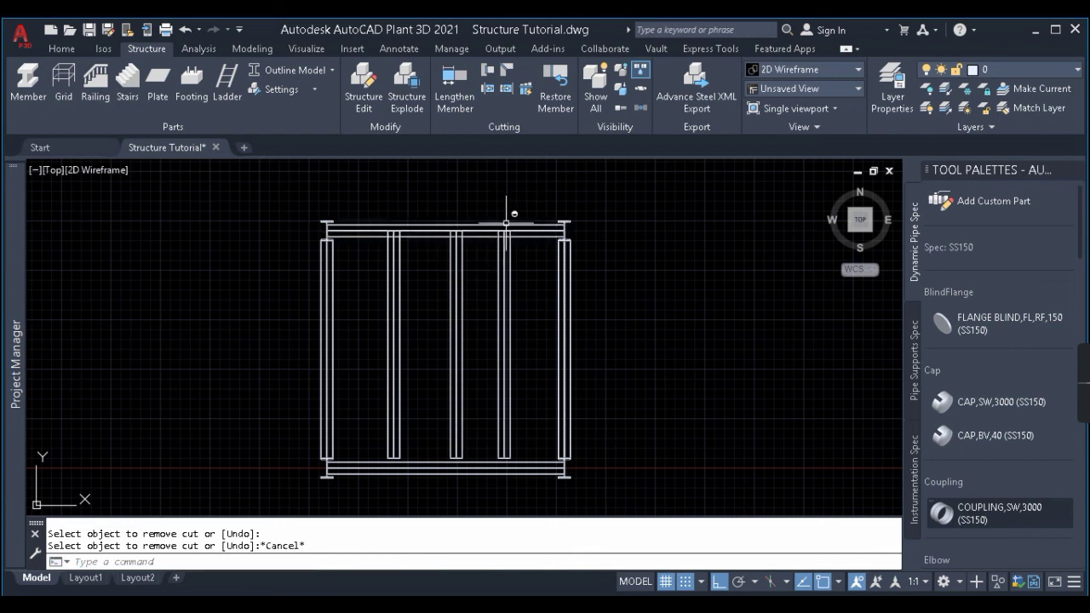
- Check the restored ends of the intermediate beams at the cross beam
scroll(511, 213, "up", 5)
scroll(595, 292, "down", 3)
left_click(613, 359)
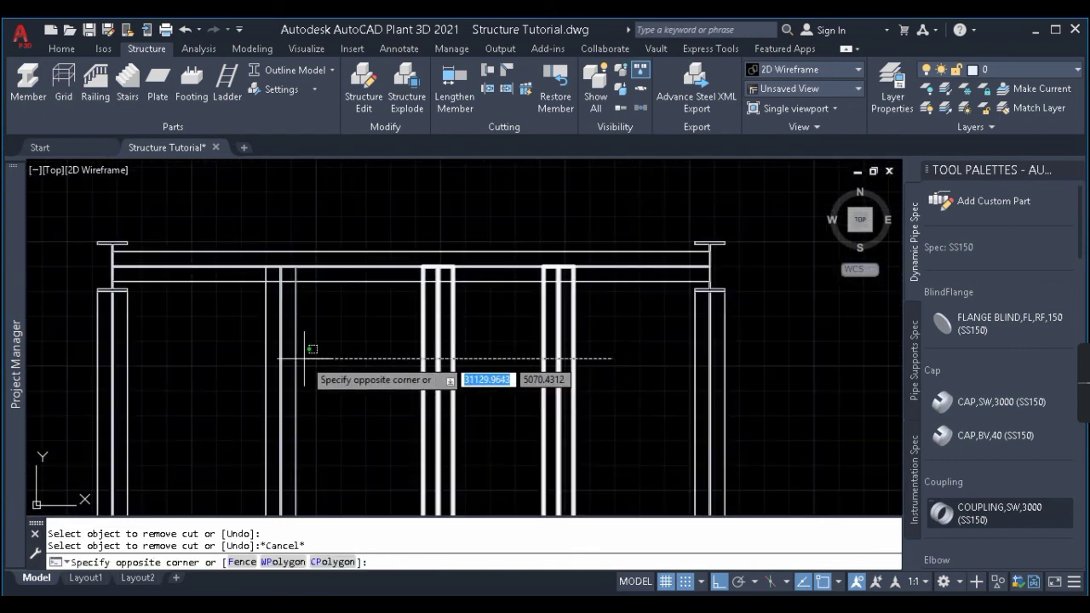
key("Escape")
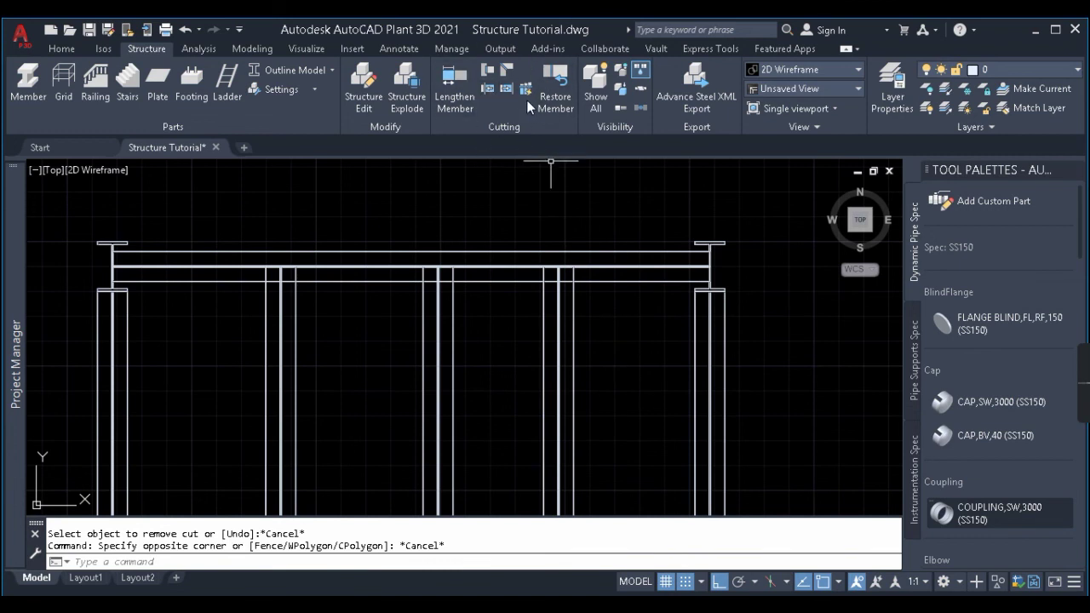
left_click(633, 374)
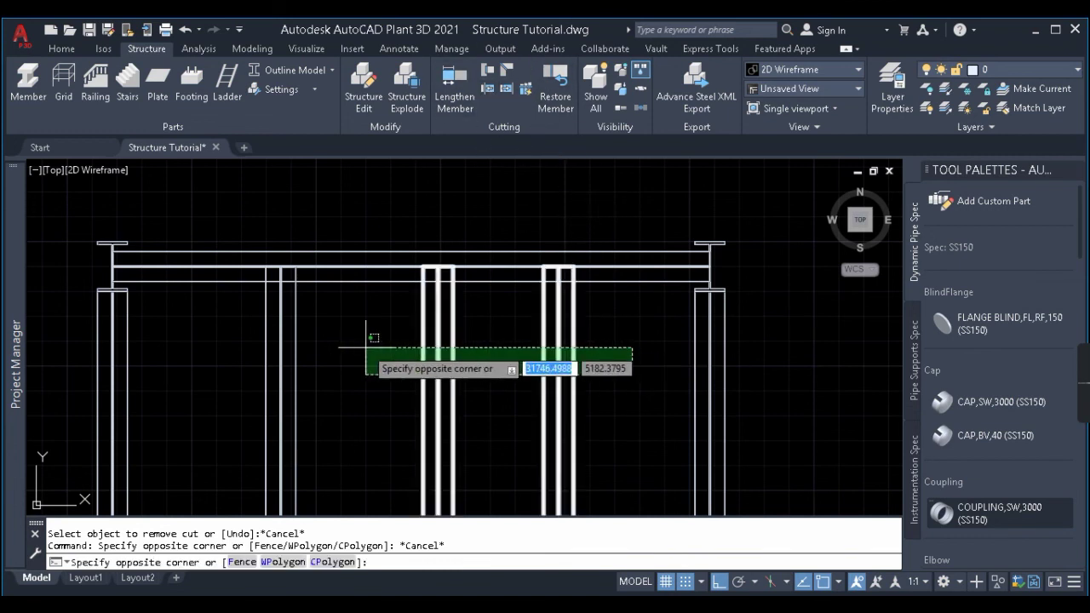
left_click(547, 371)
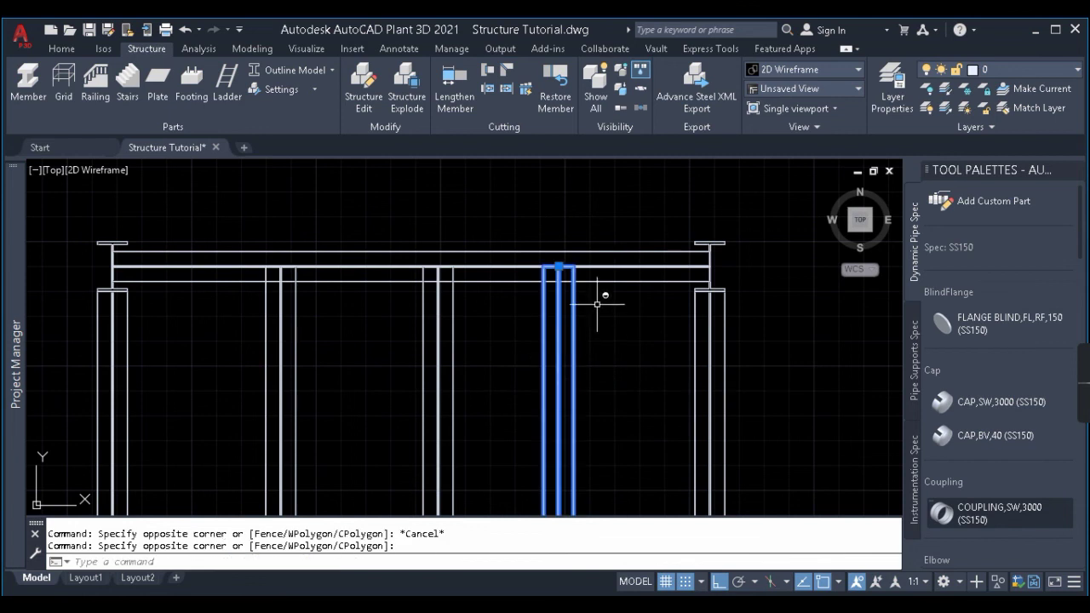